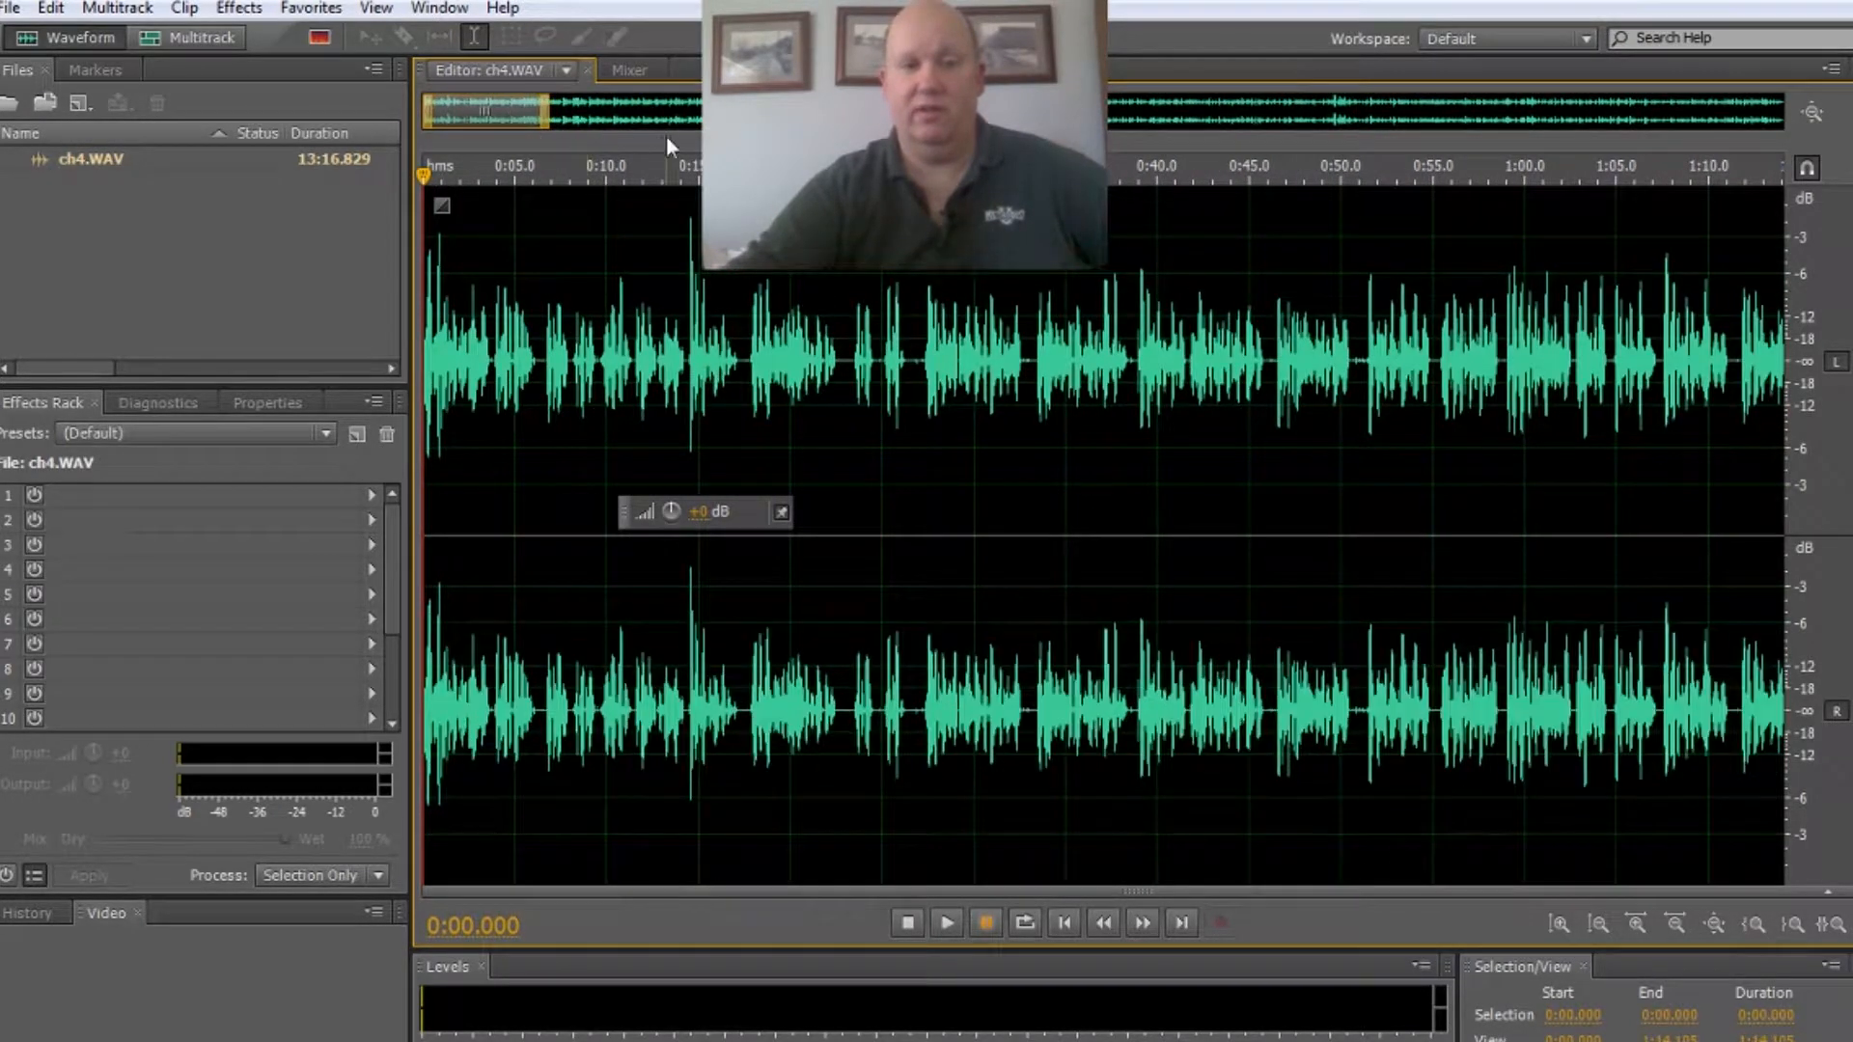
# Listen to the opening of ch4.WAV and delete the passage from 0:14.333 to 0:17.314.
pyautogui.click(943, 925)
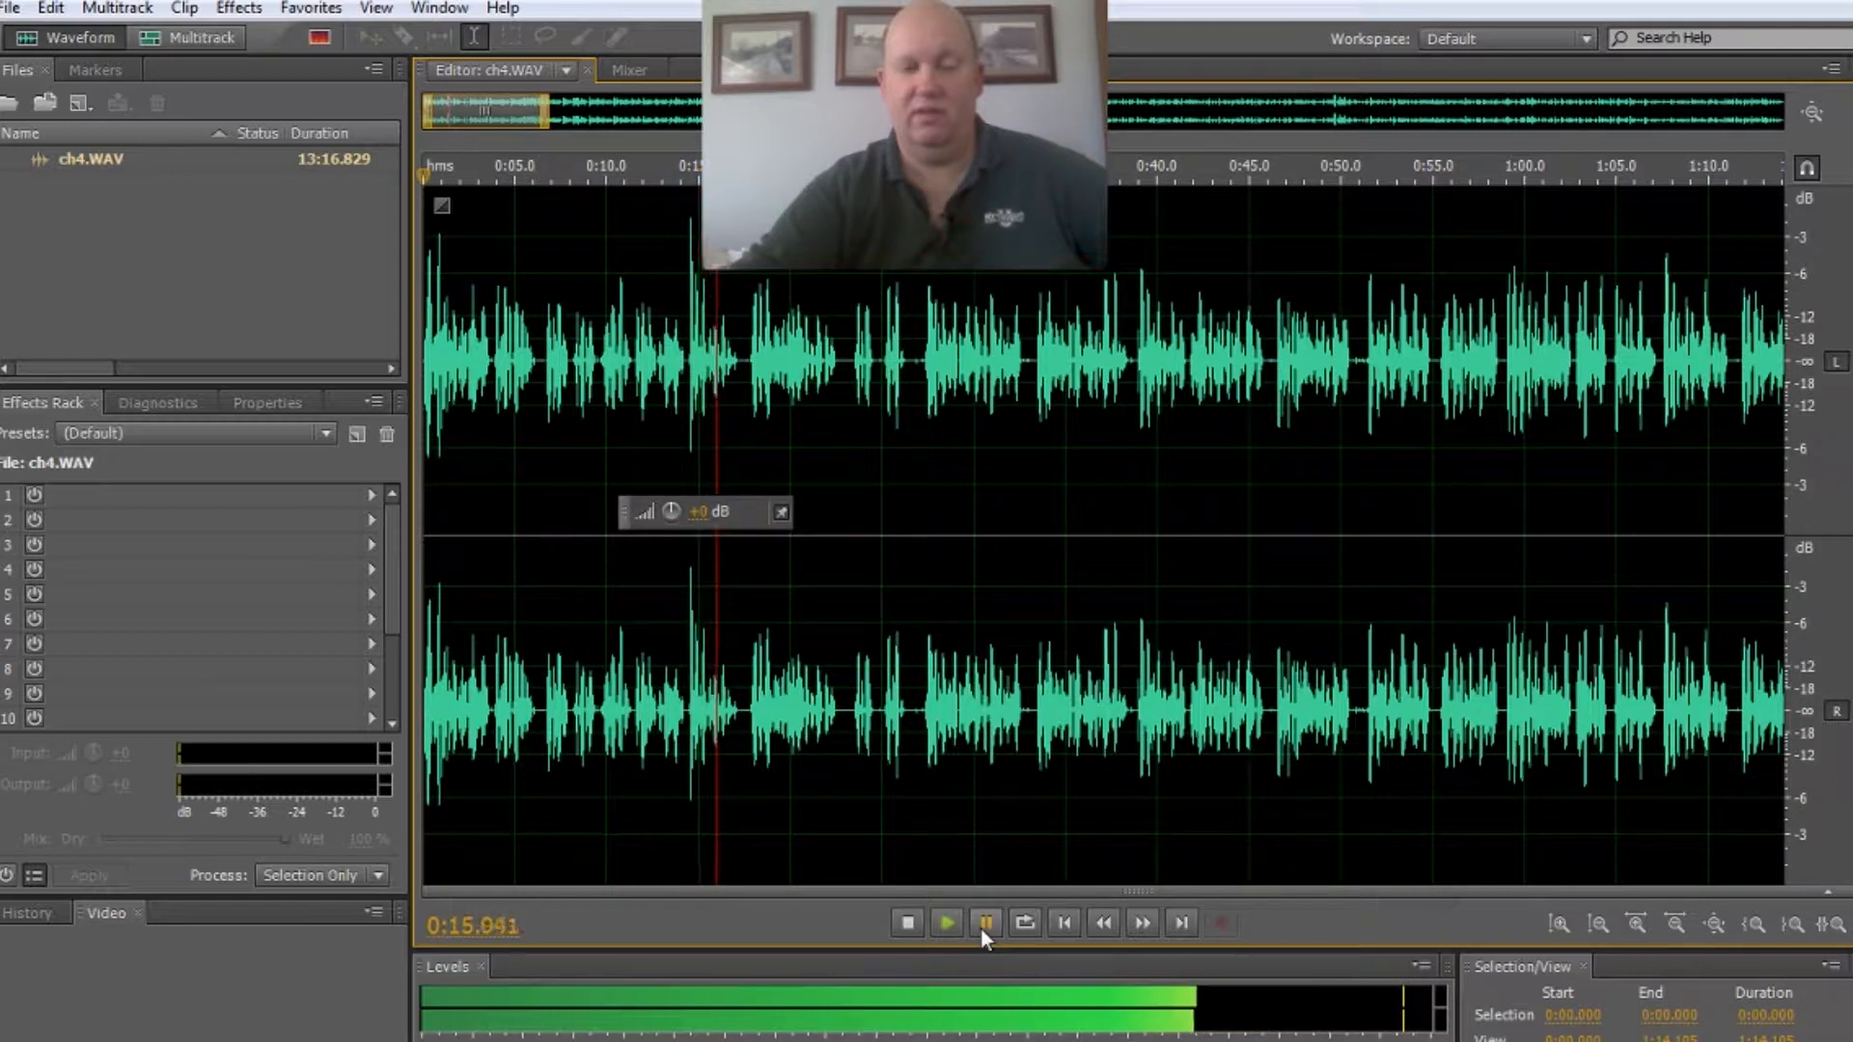
pyautogui.click(984, 923)
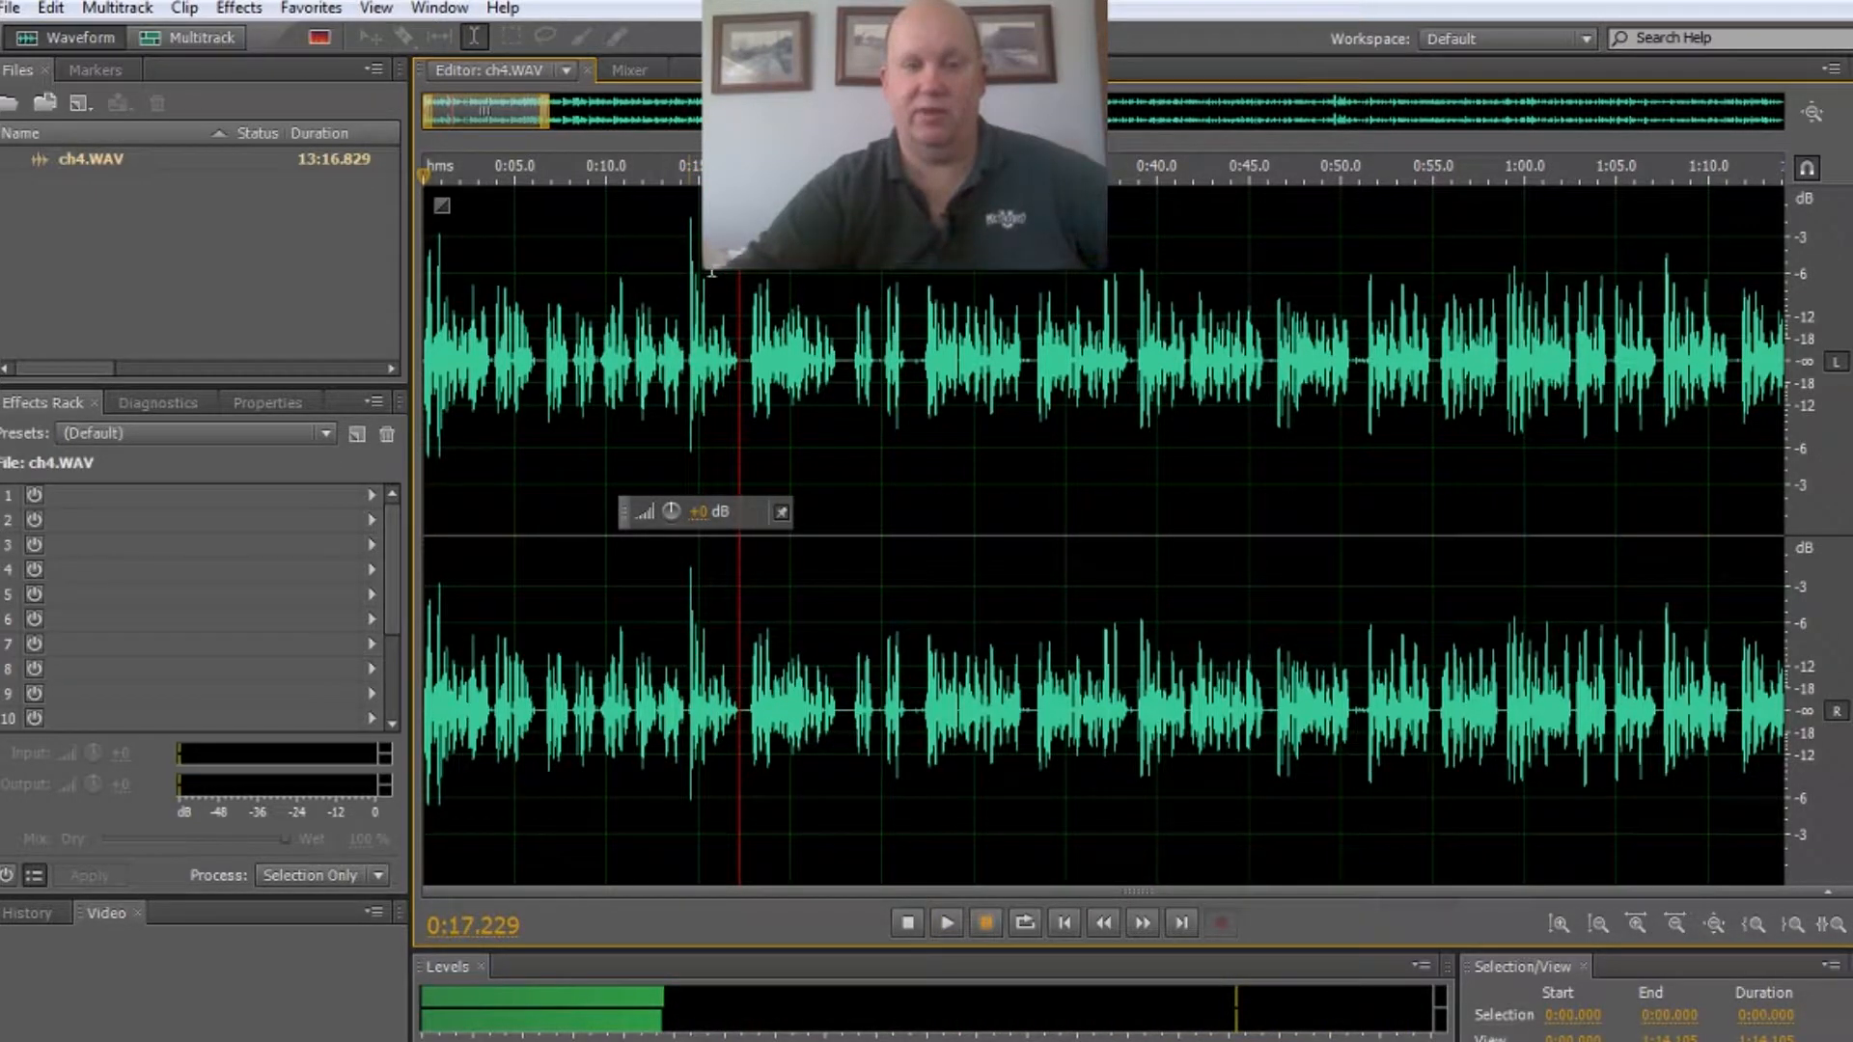
pyautogui.moveTo(542, 119); pyautogui.dragTo(450, 157)
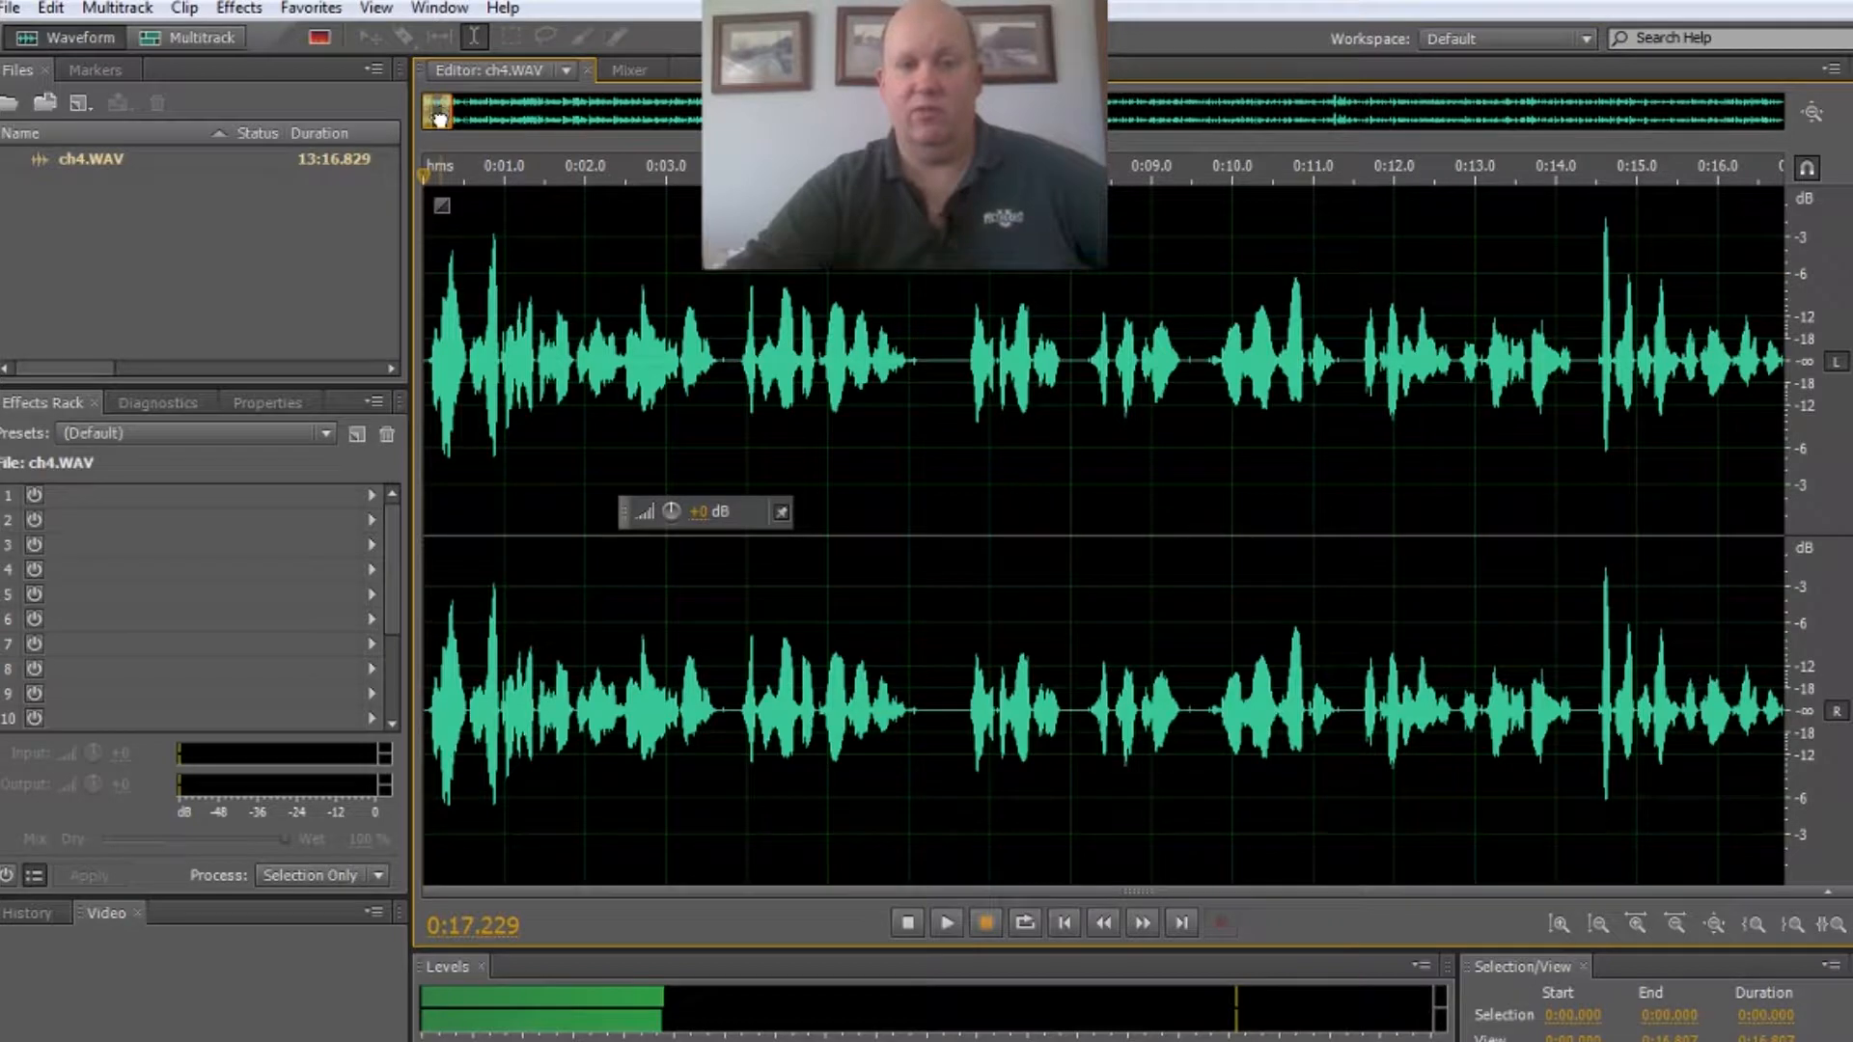
pyautogui.moveTo(440, 118); pyautogui.dragTo(445, 118)
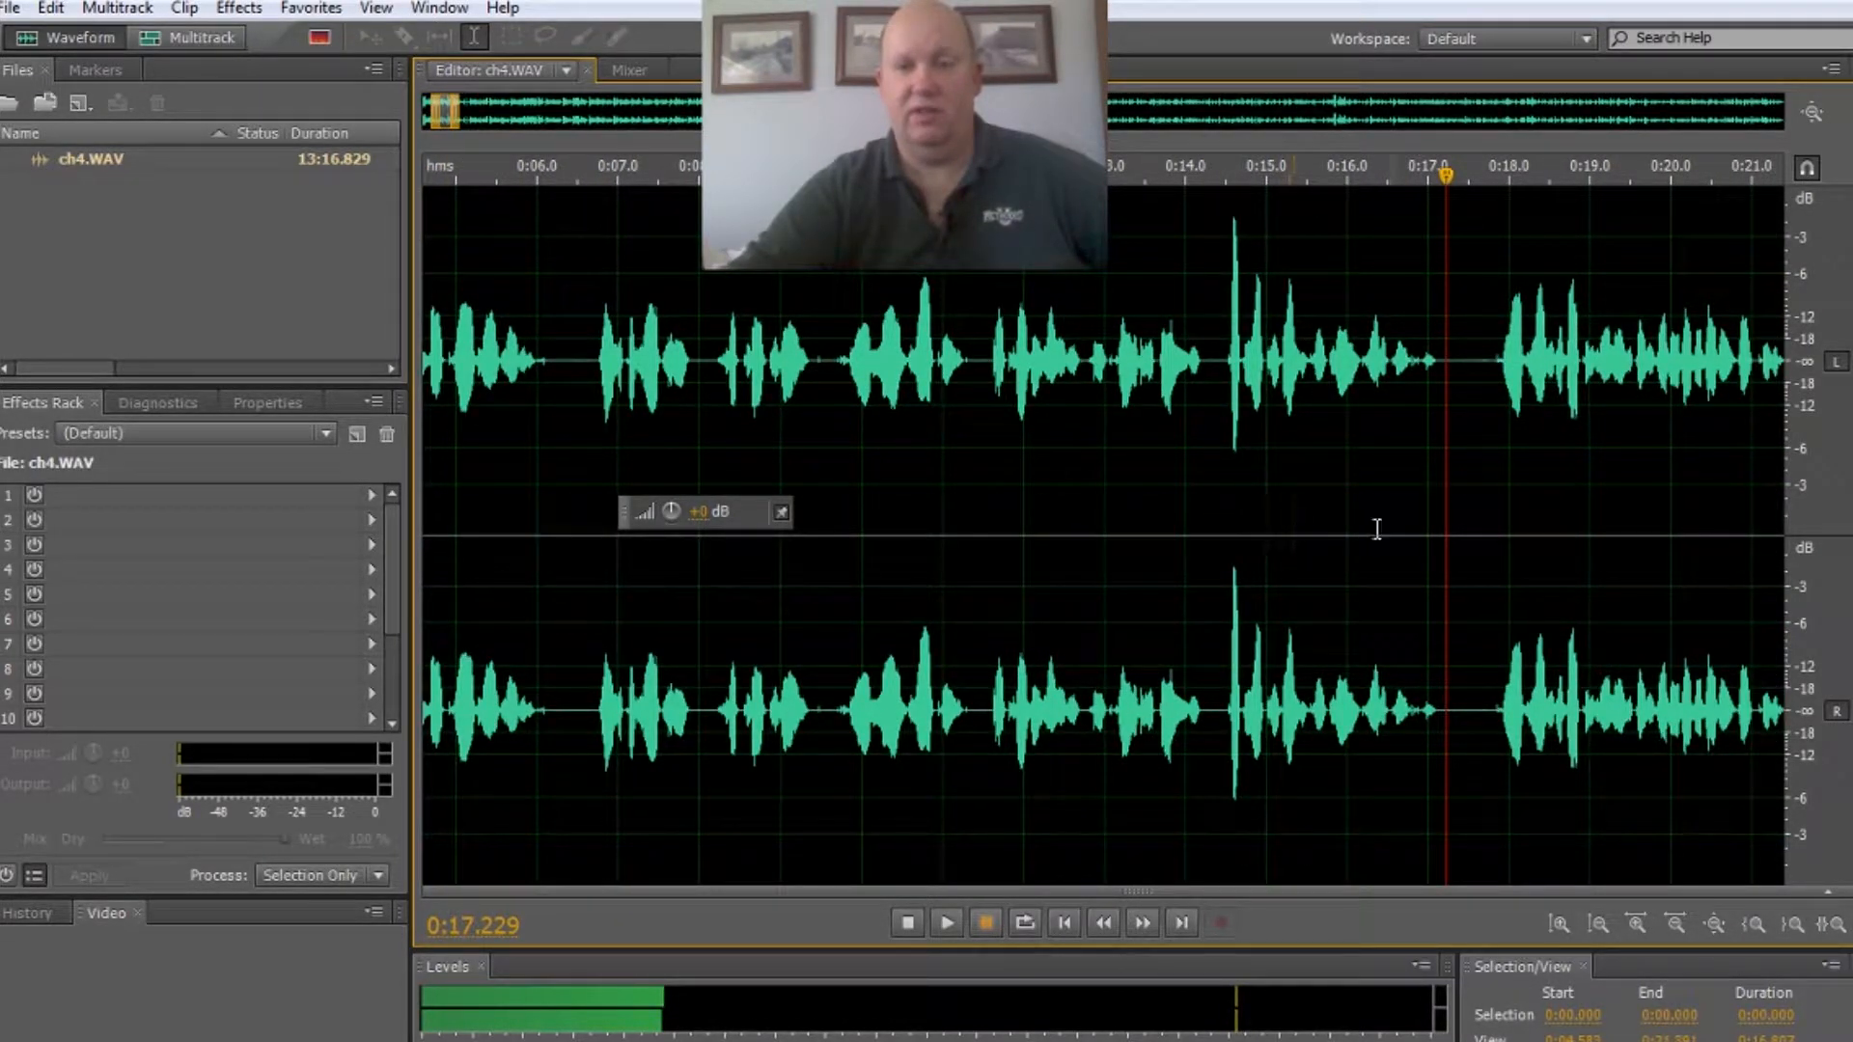
pyautogui.moveTo(1212, 550); pyautogui.dragTo(1453, 552)
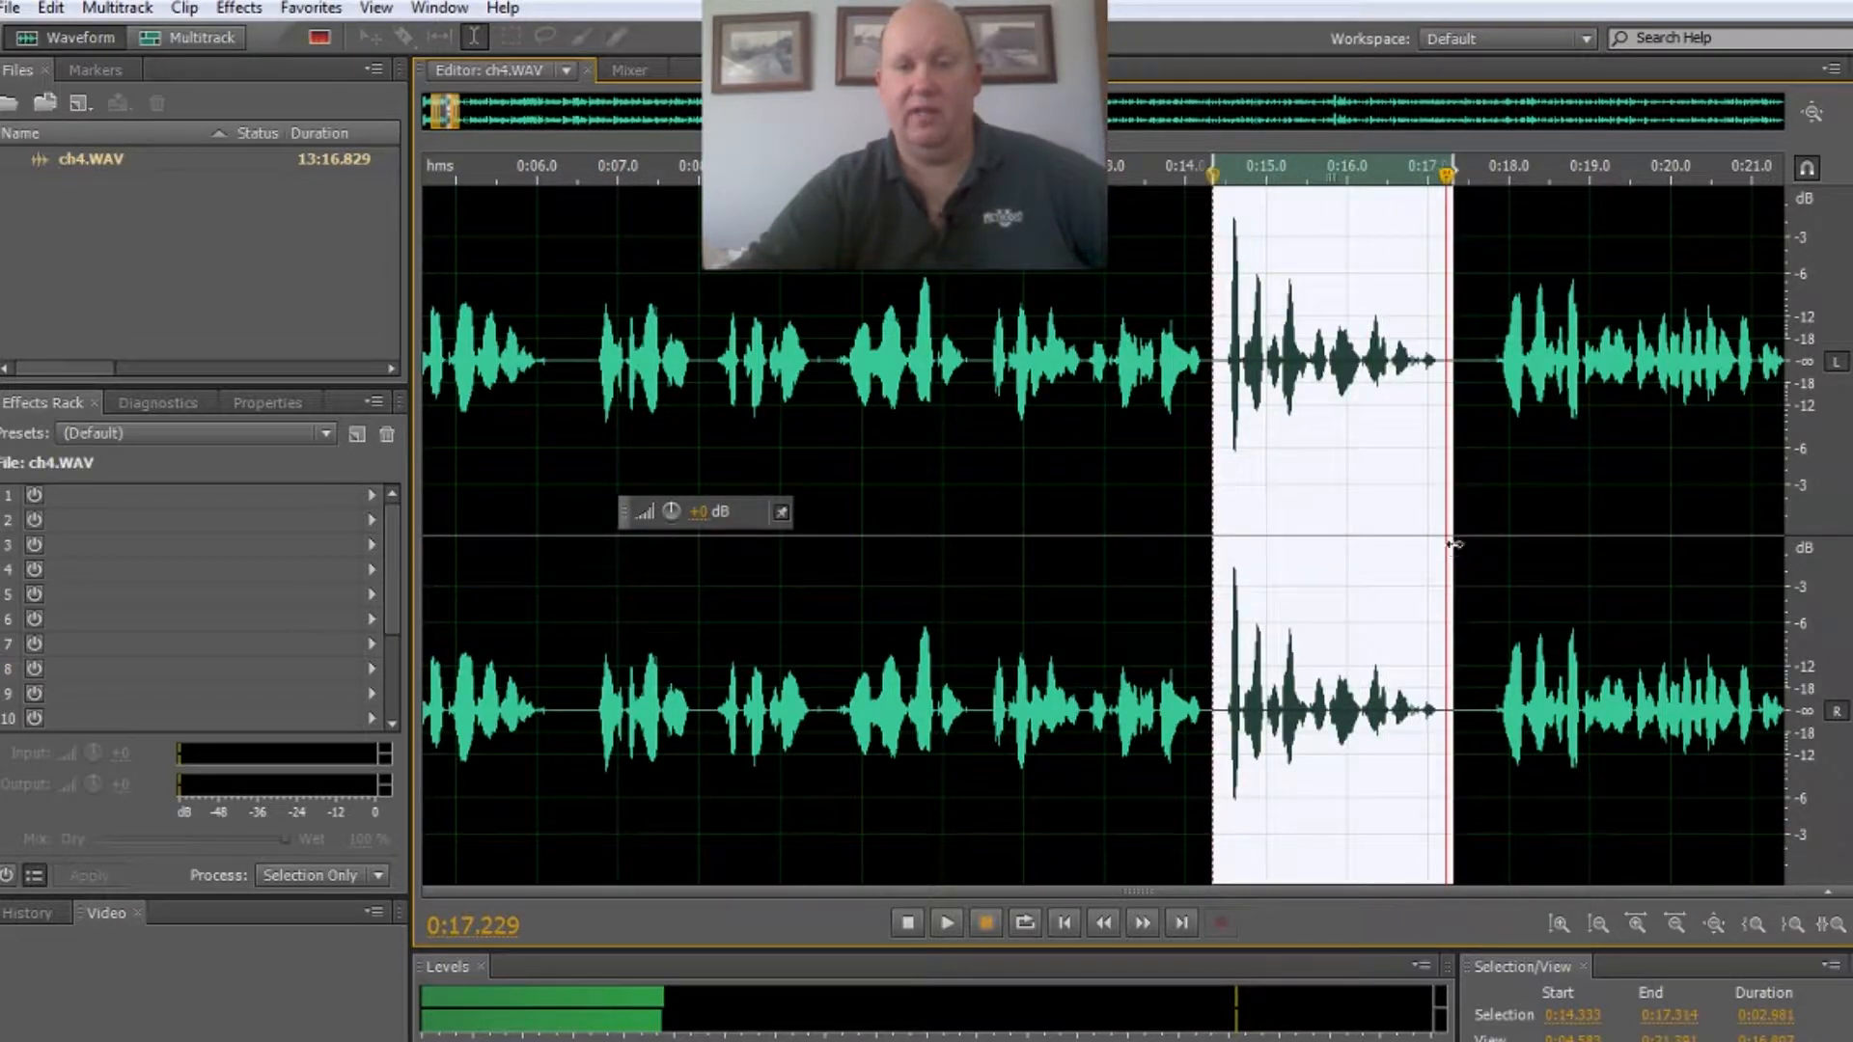
pyautogui.click(941, 923)
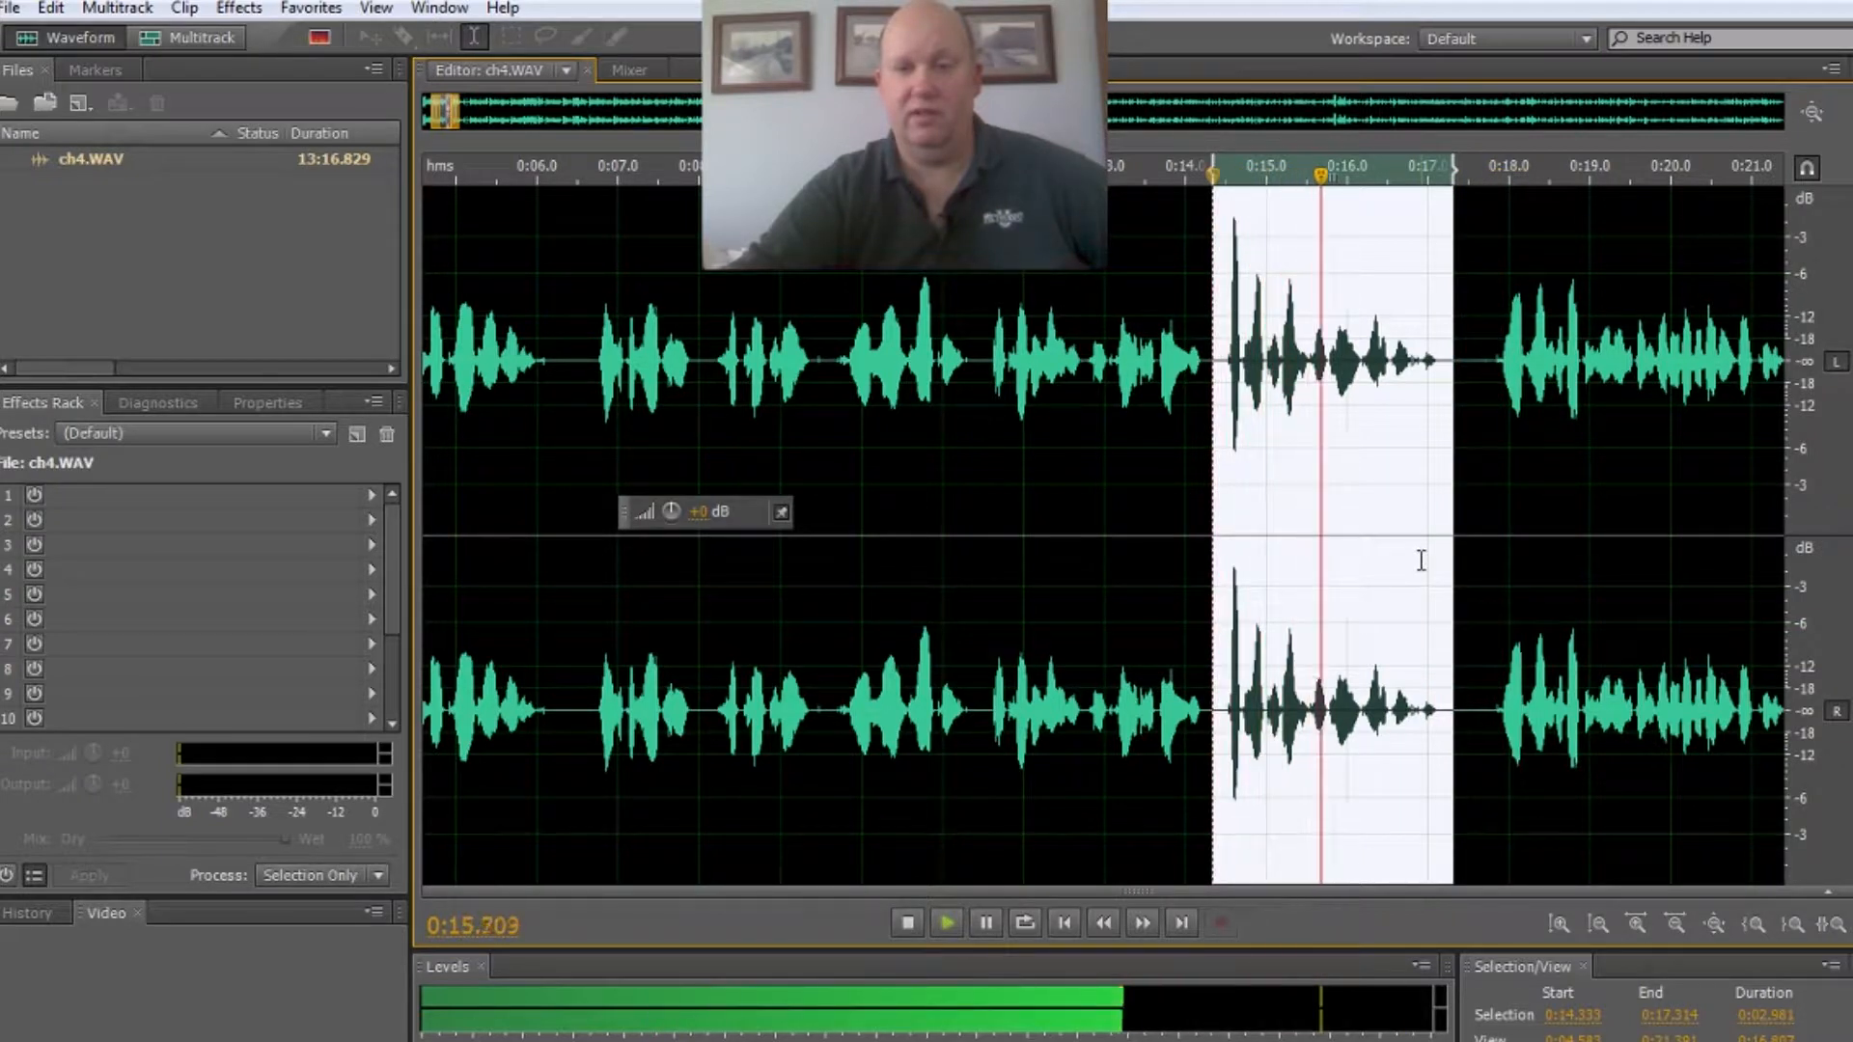
pyautogui.click(986, 919)
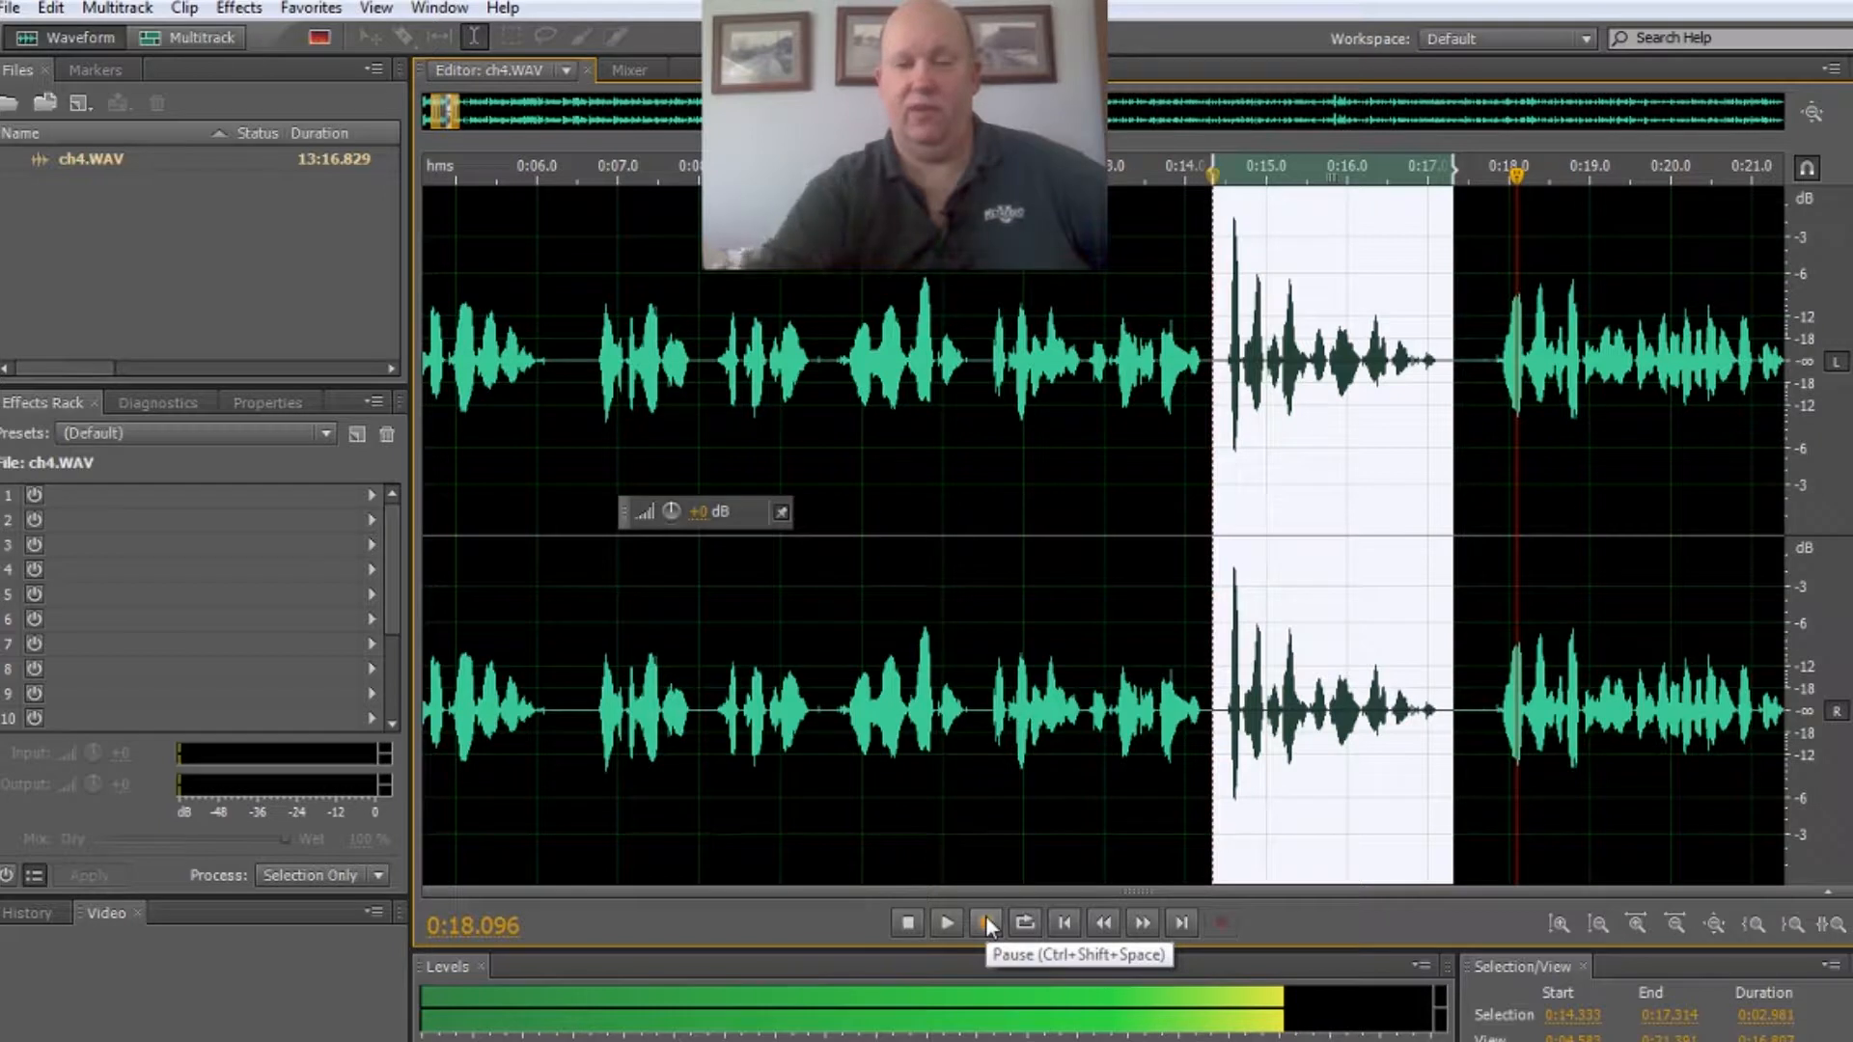
pyautogui.press('Delete')
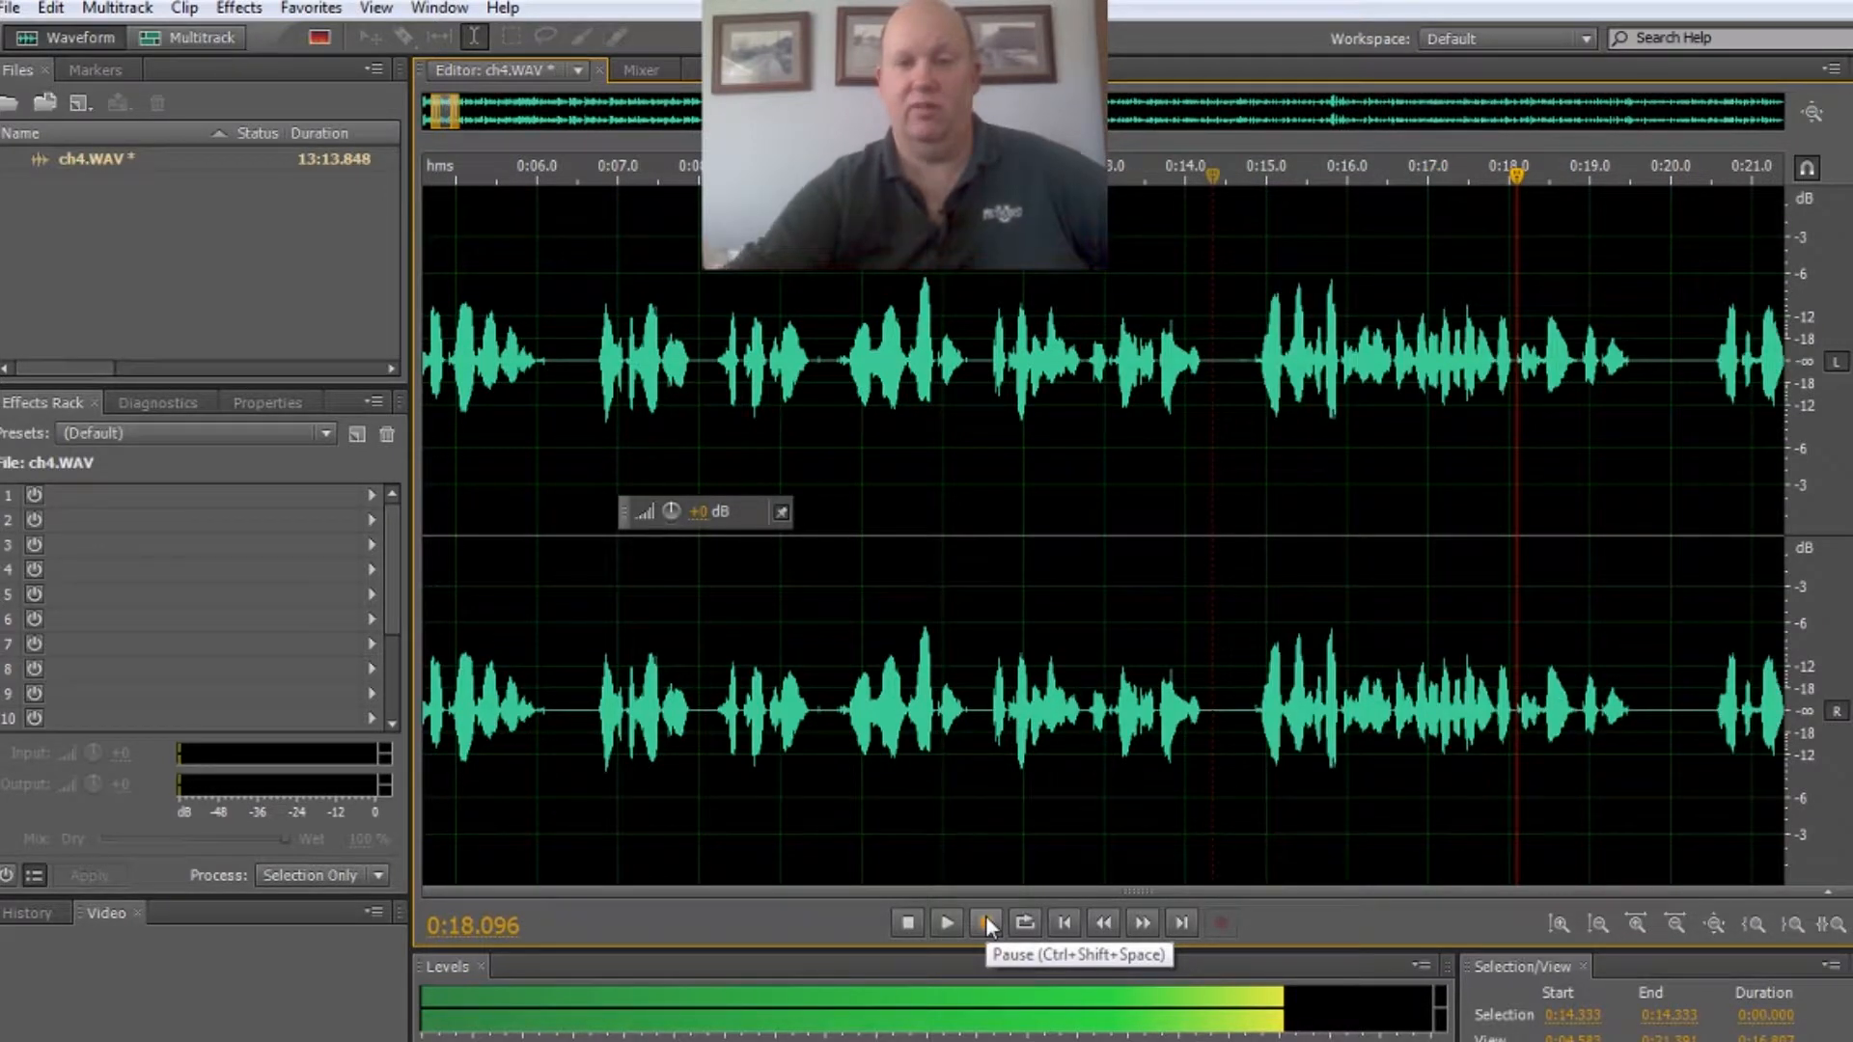
# Play across the cut from about 0:12 to check it, and undo the deletion.
pyautogui.click(1038, 168)
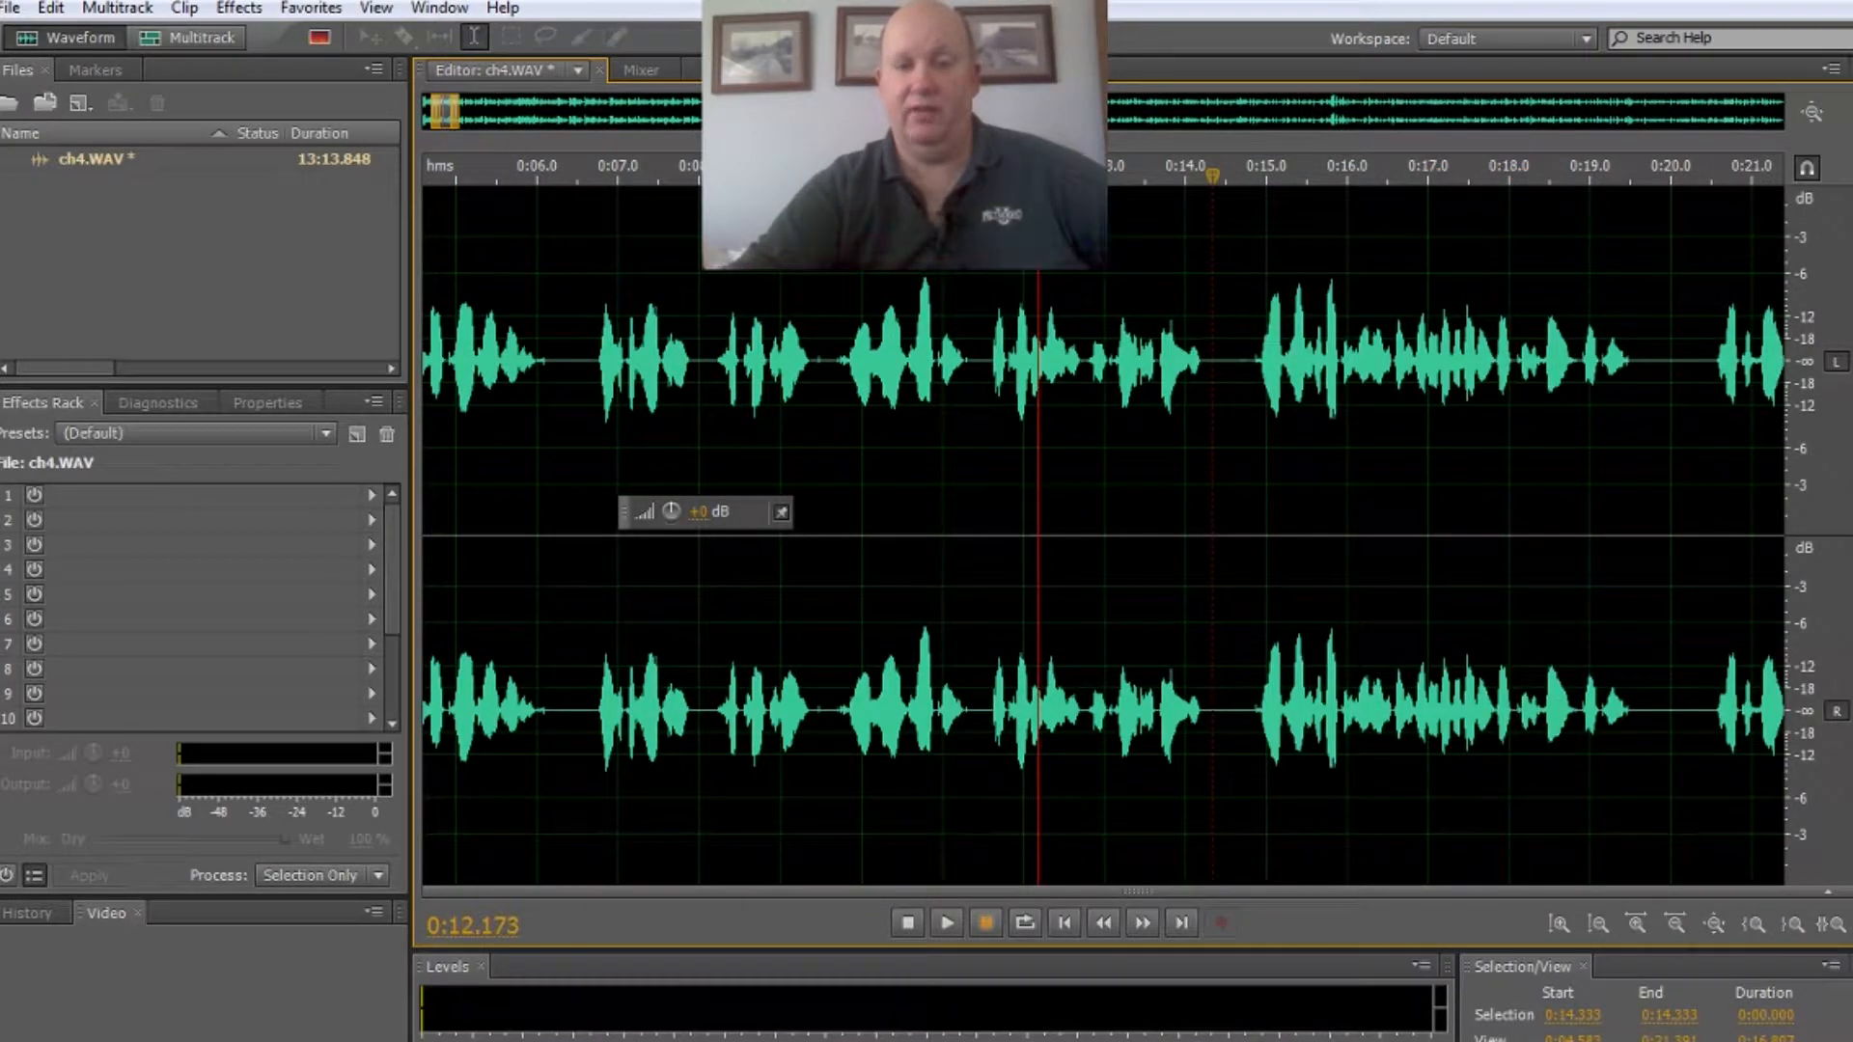
pyautogui.click(944, 937)
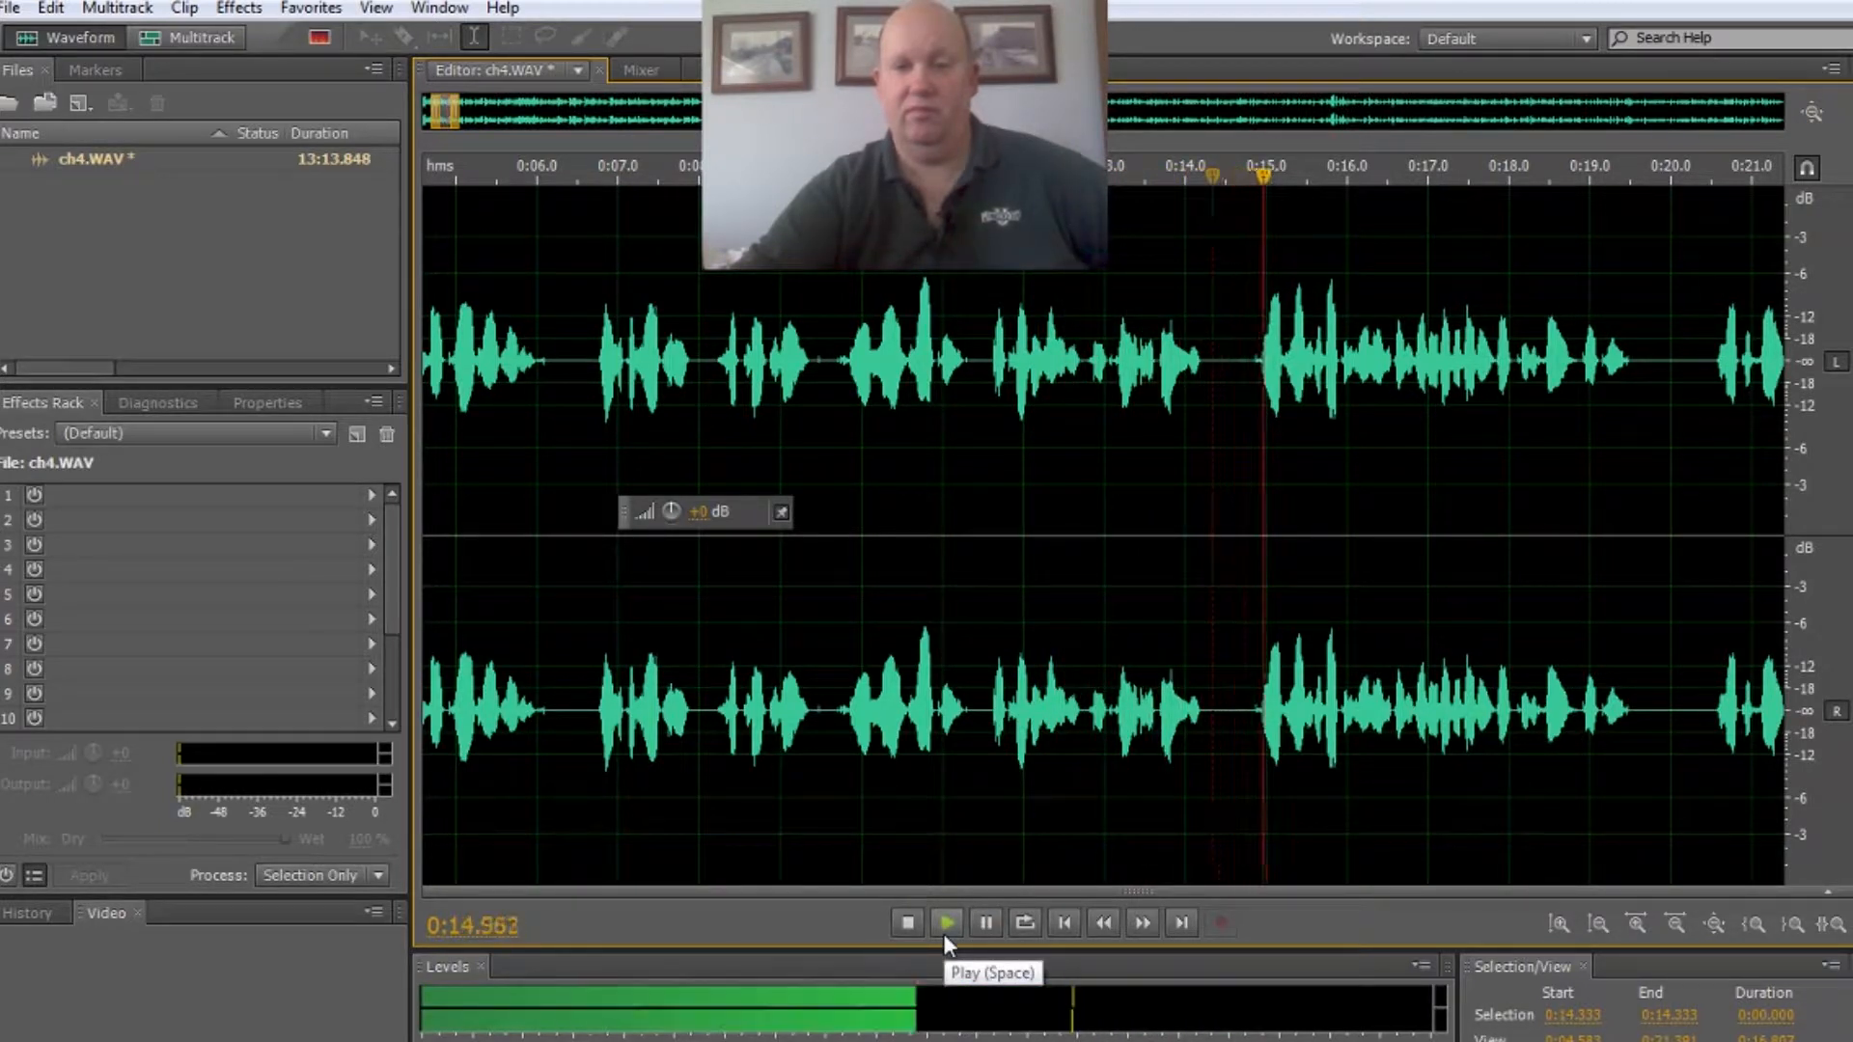
pyautogui.click(979, 924)
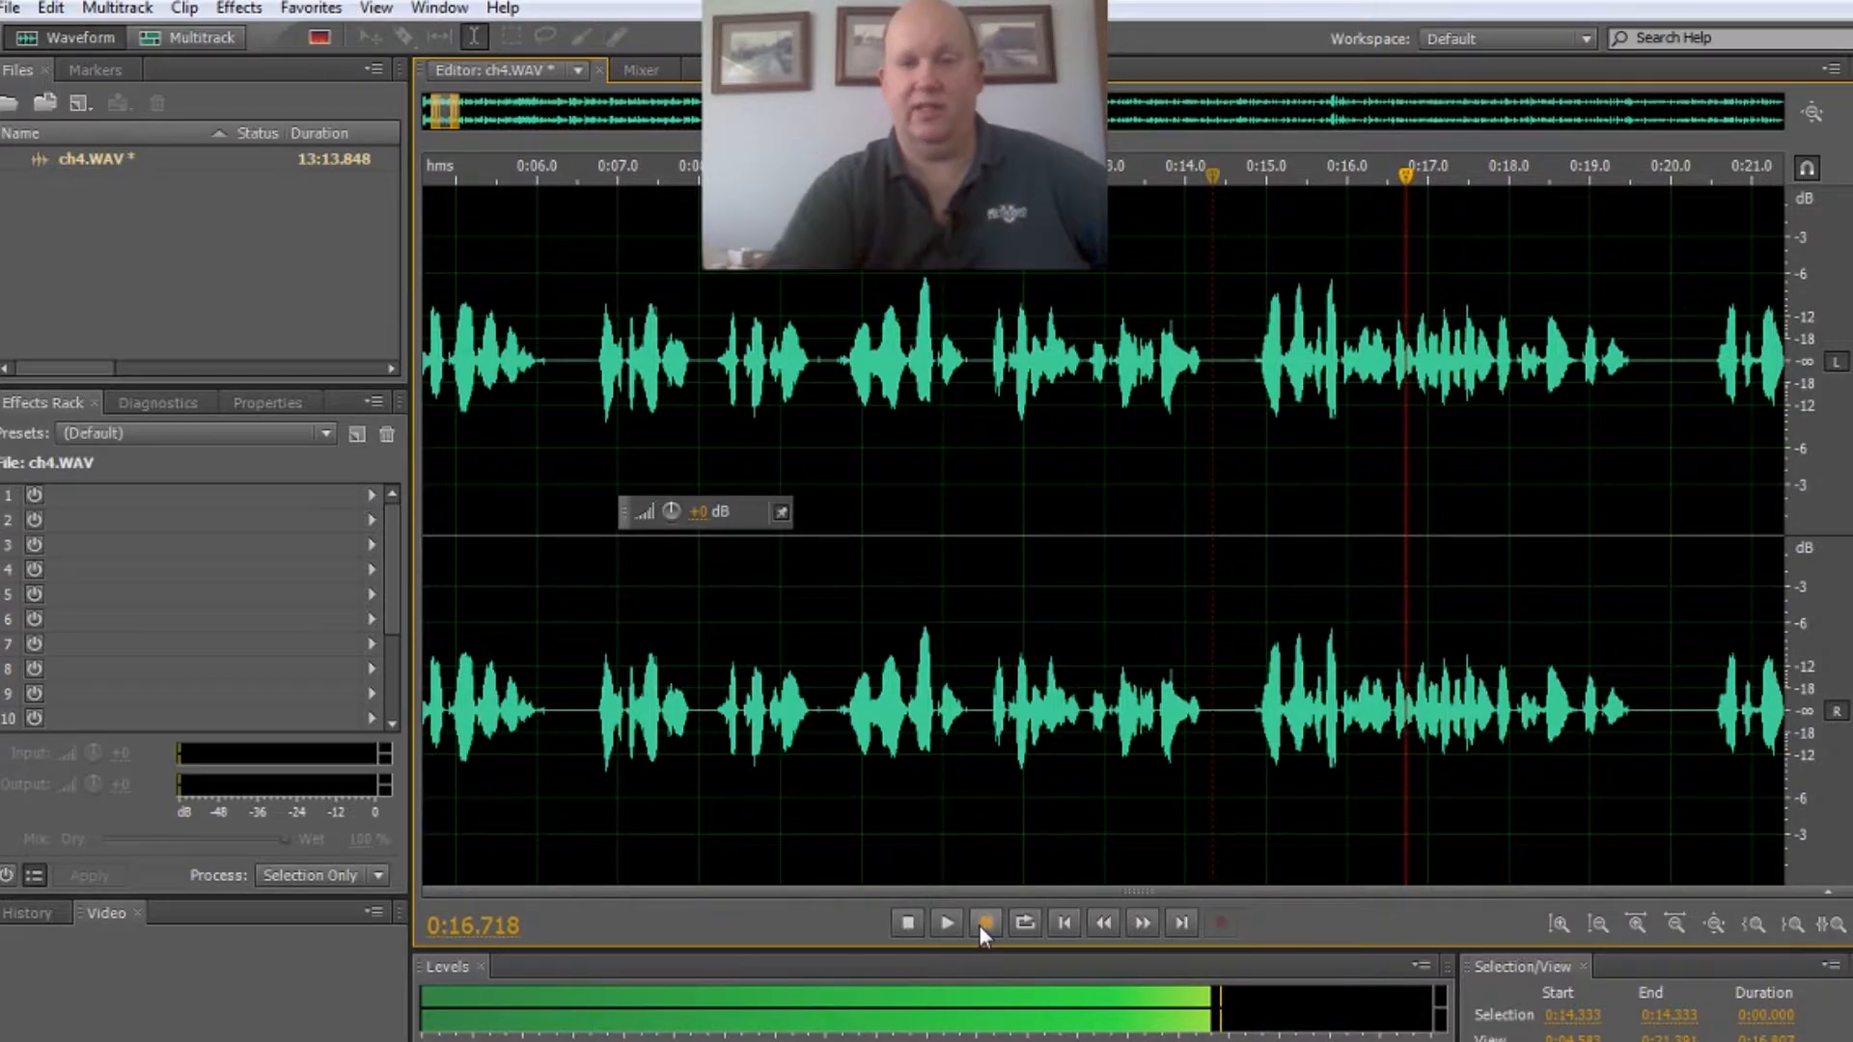
pyautogui.hotkey('ctrl', 'z')
pyautogui.click(1098, 550)
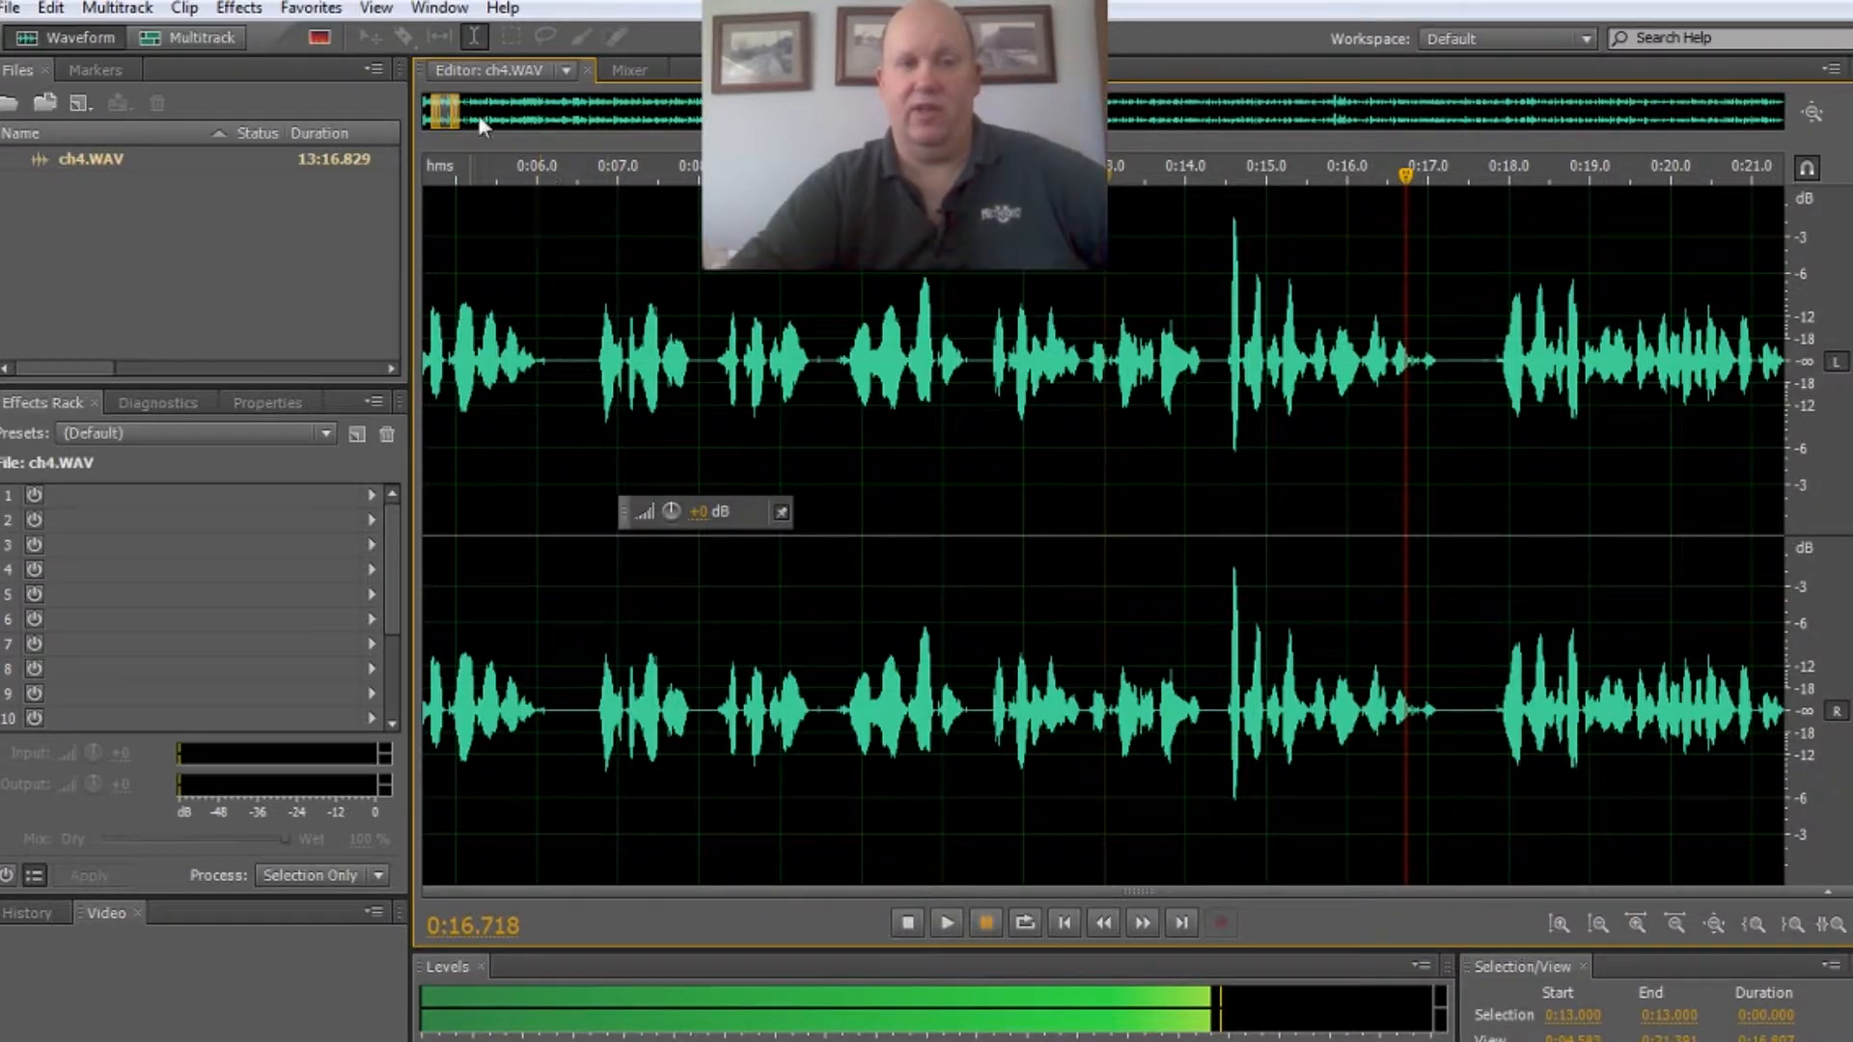
pyautogui.scroll(-2, 534, 120)
pyautogui.moveTo(535, 120); pyautogui.dragTo(686, 119)
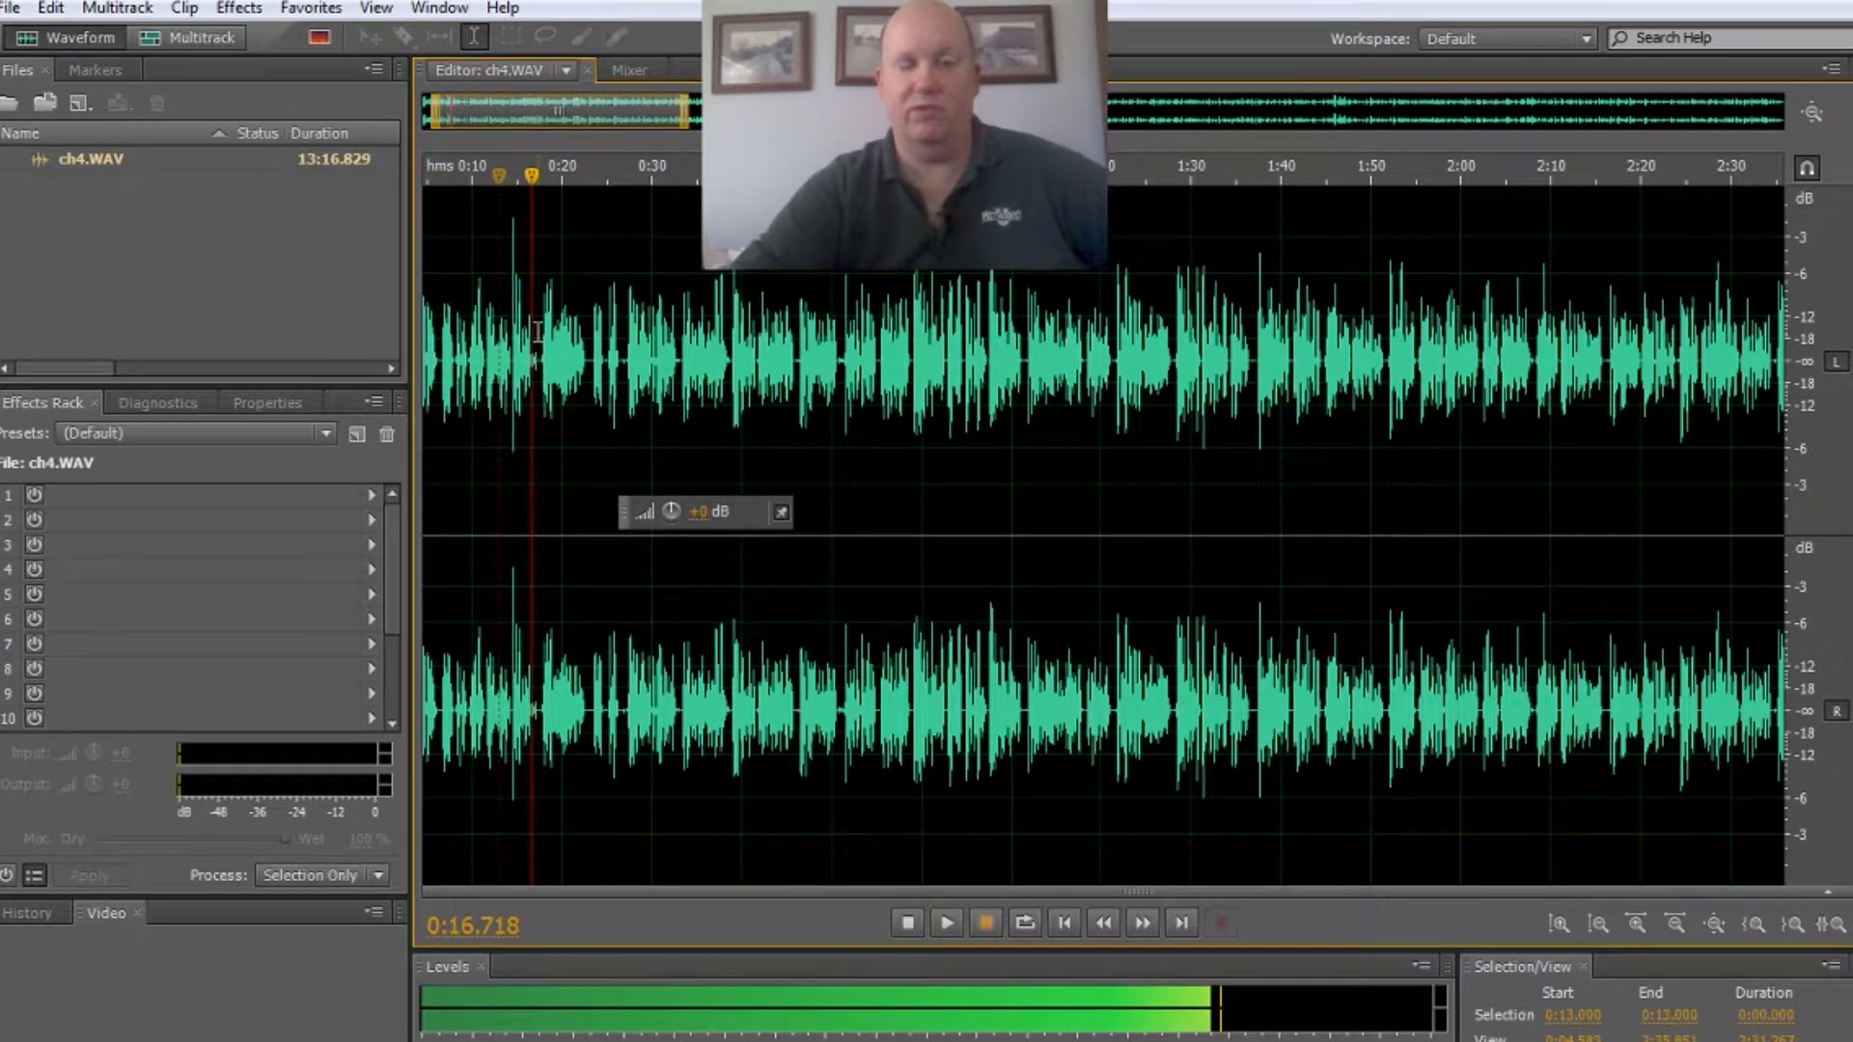
# Open Cagey_House_-_04_-_Crypto_II_Dude_Lord_Draco.mp3 from the windowPod folder and play its first few seconds.
pyautogui.click(11, 8)
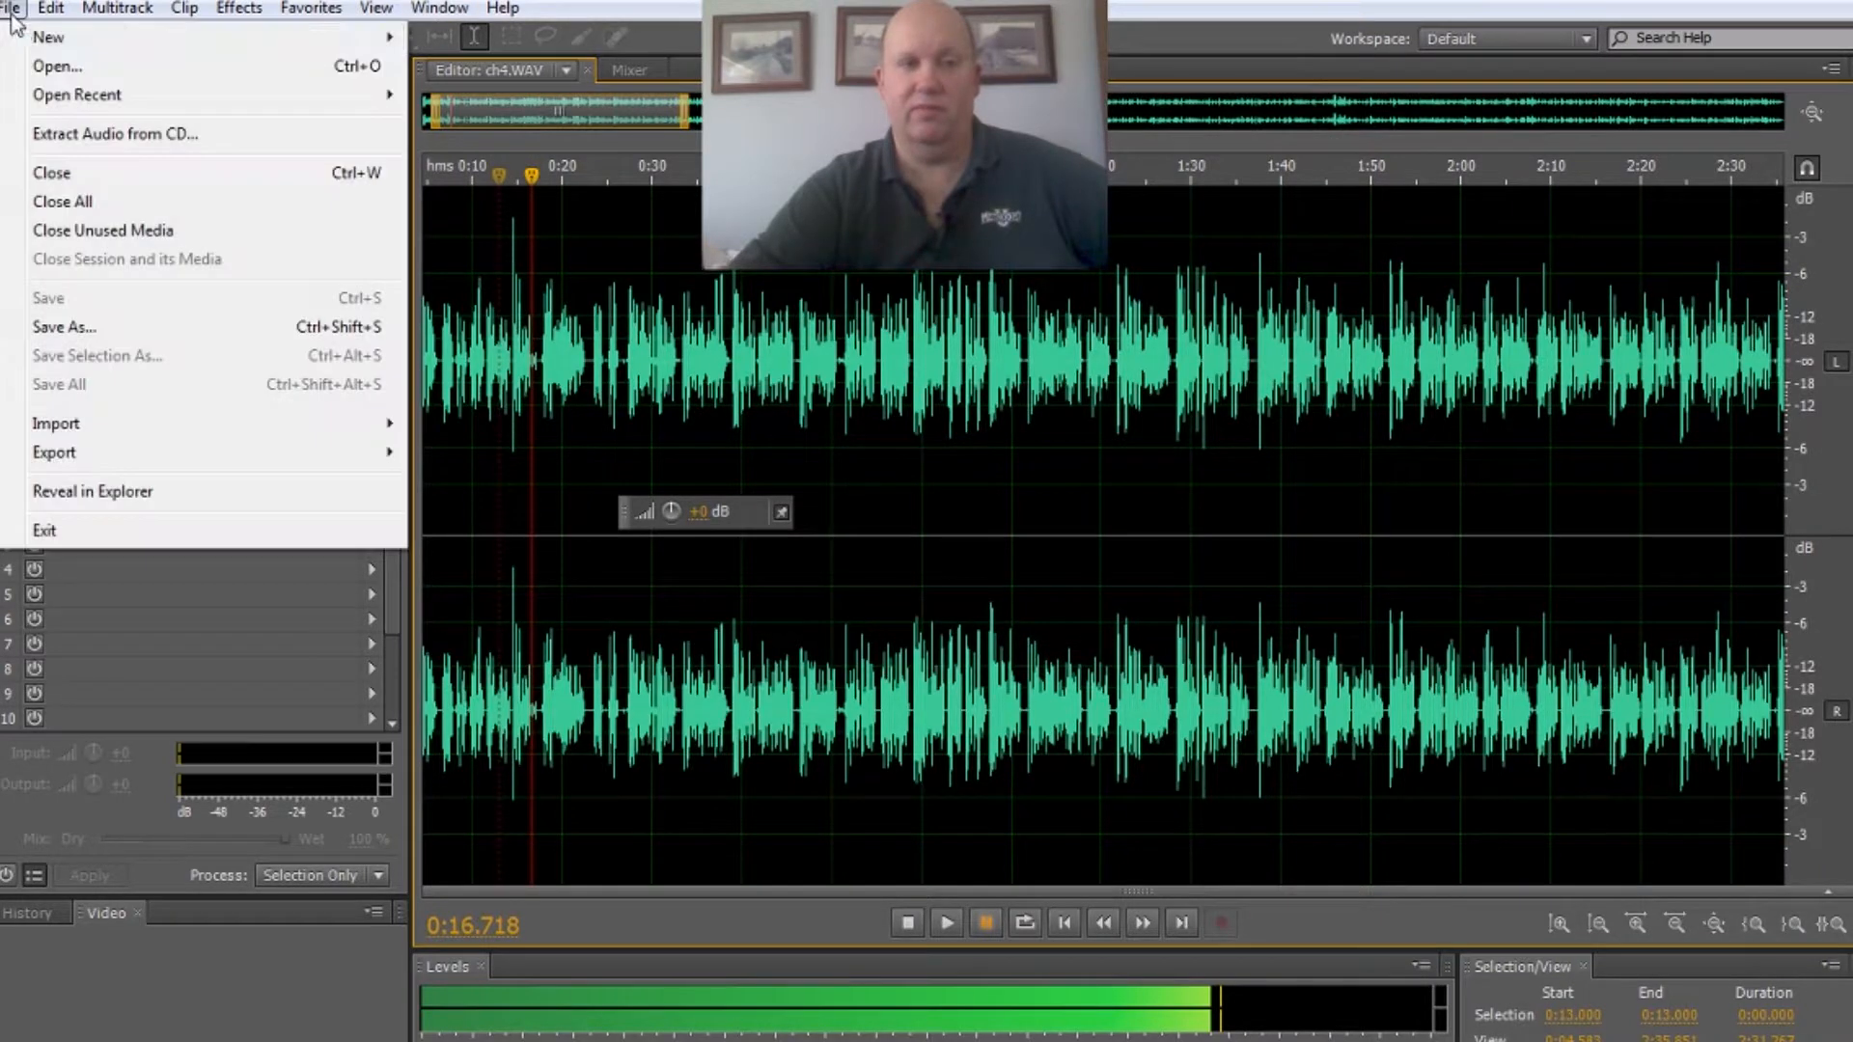
pyautogui.click(44, 65)
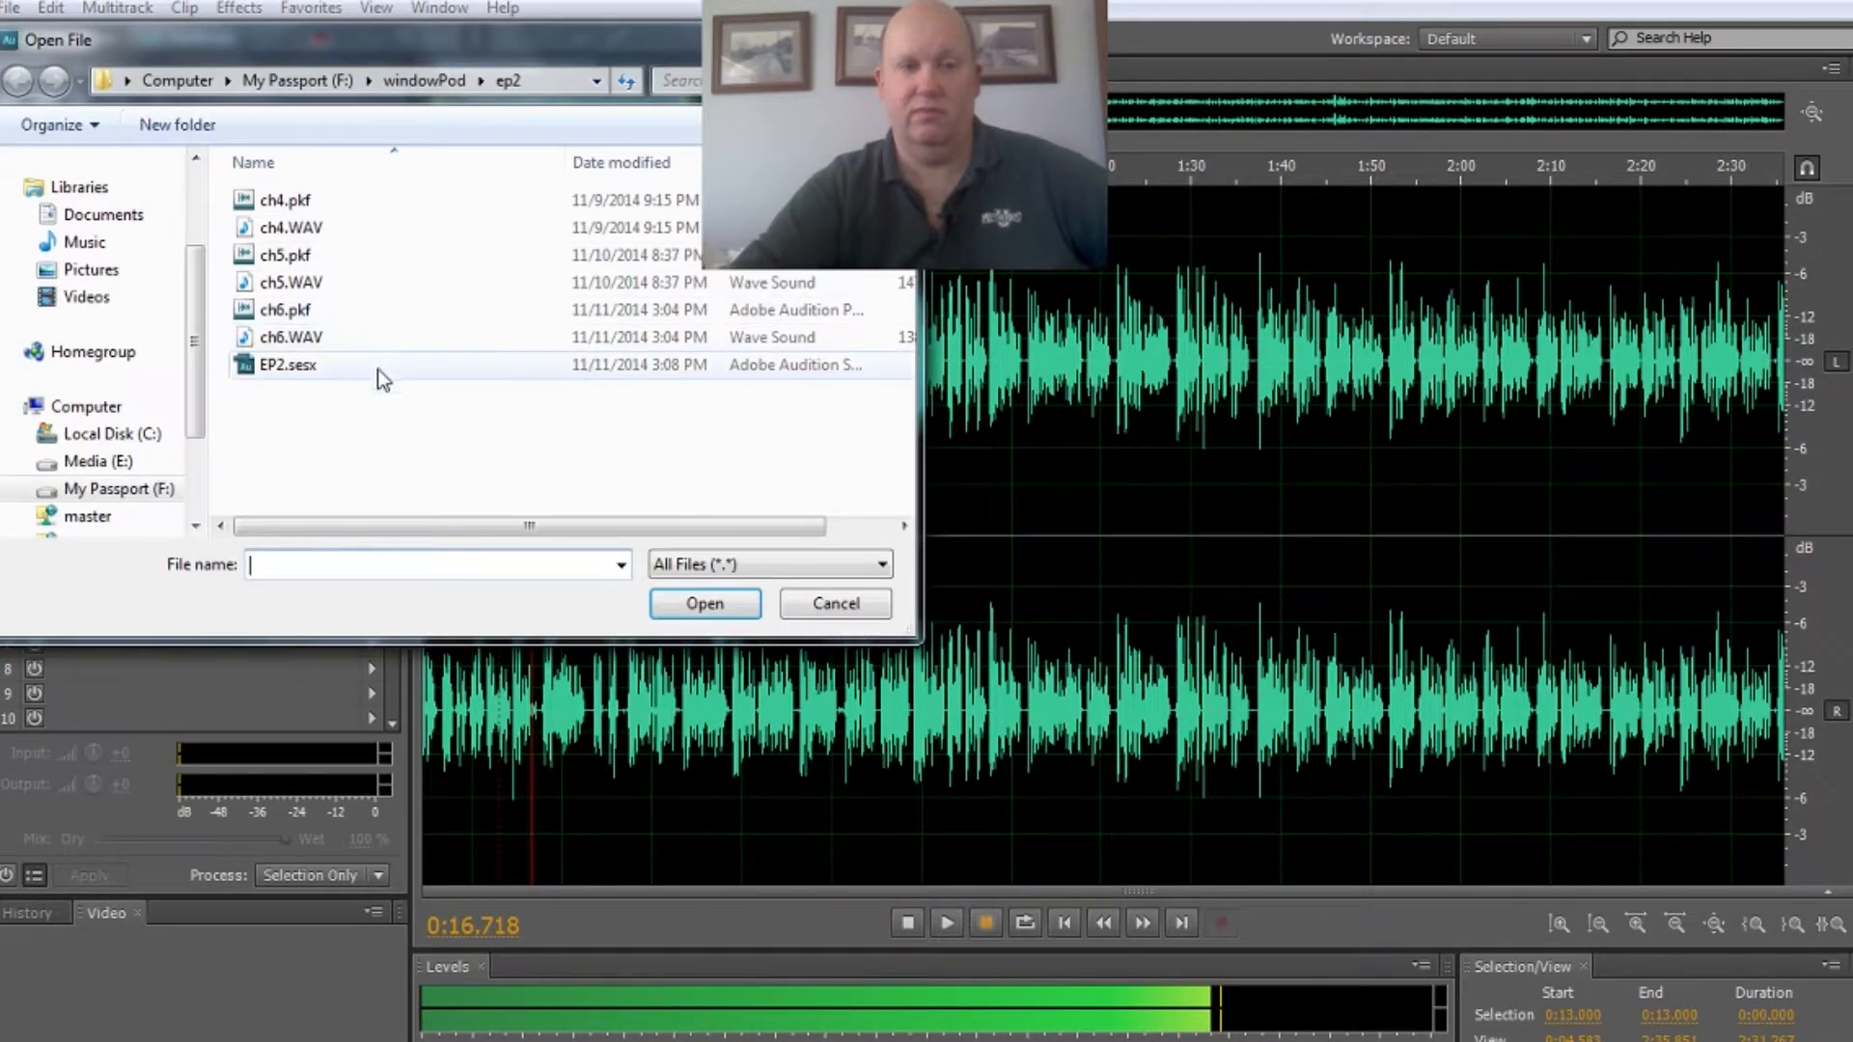
pyautogui.click(425, 80)
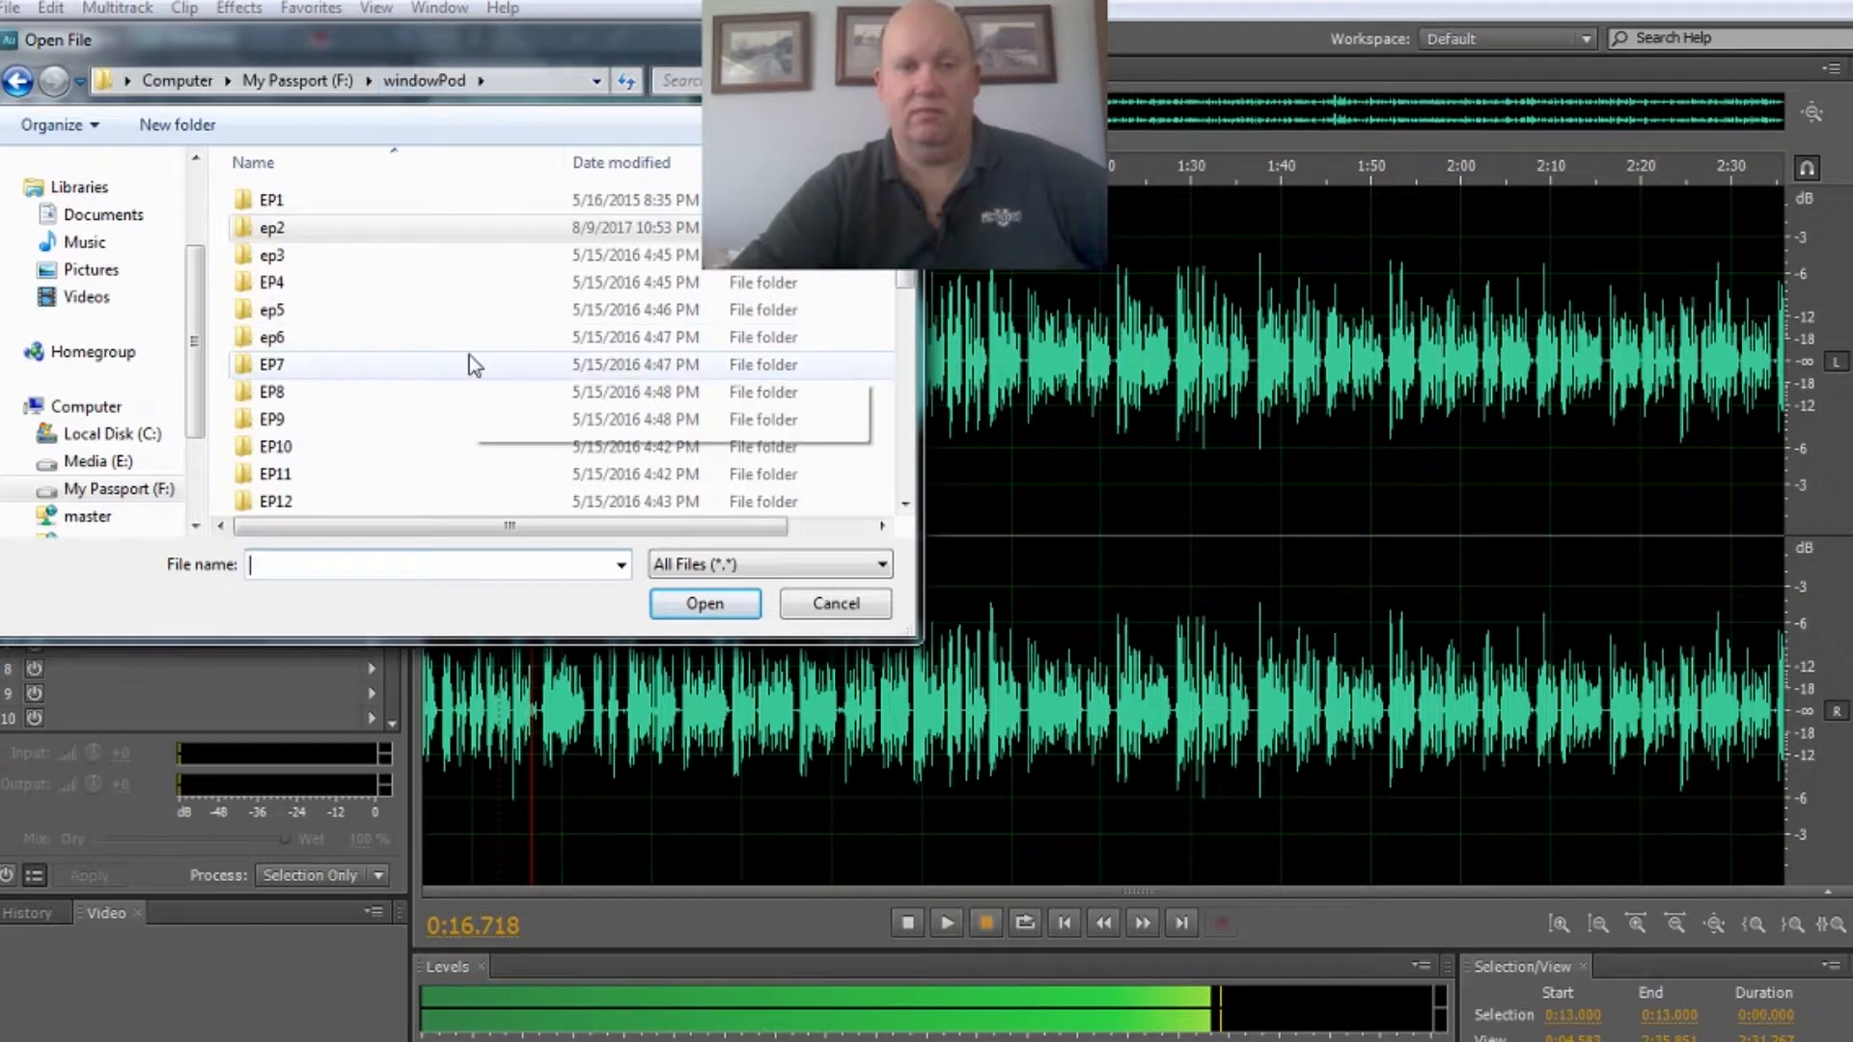
pyautogui.scroll(-7, 577, 479)
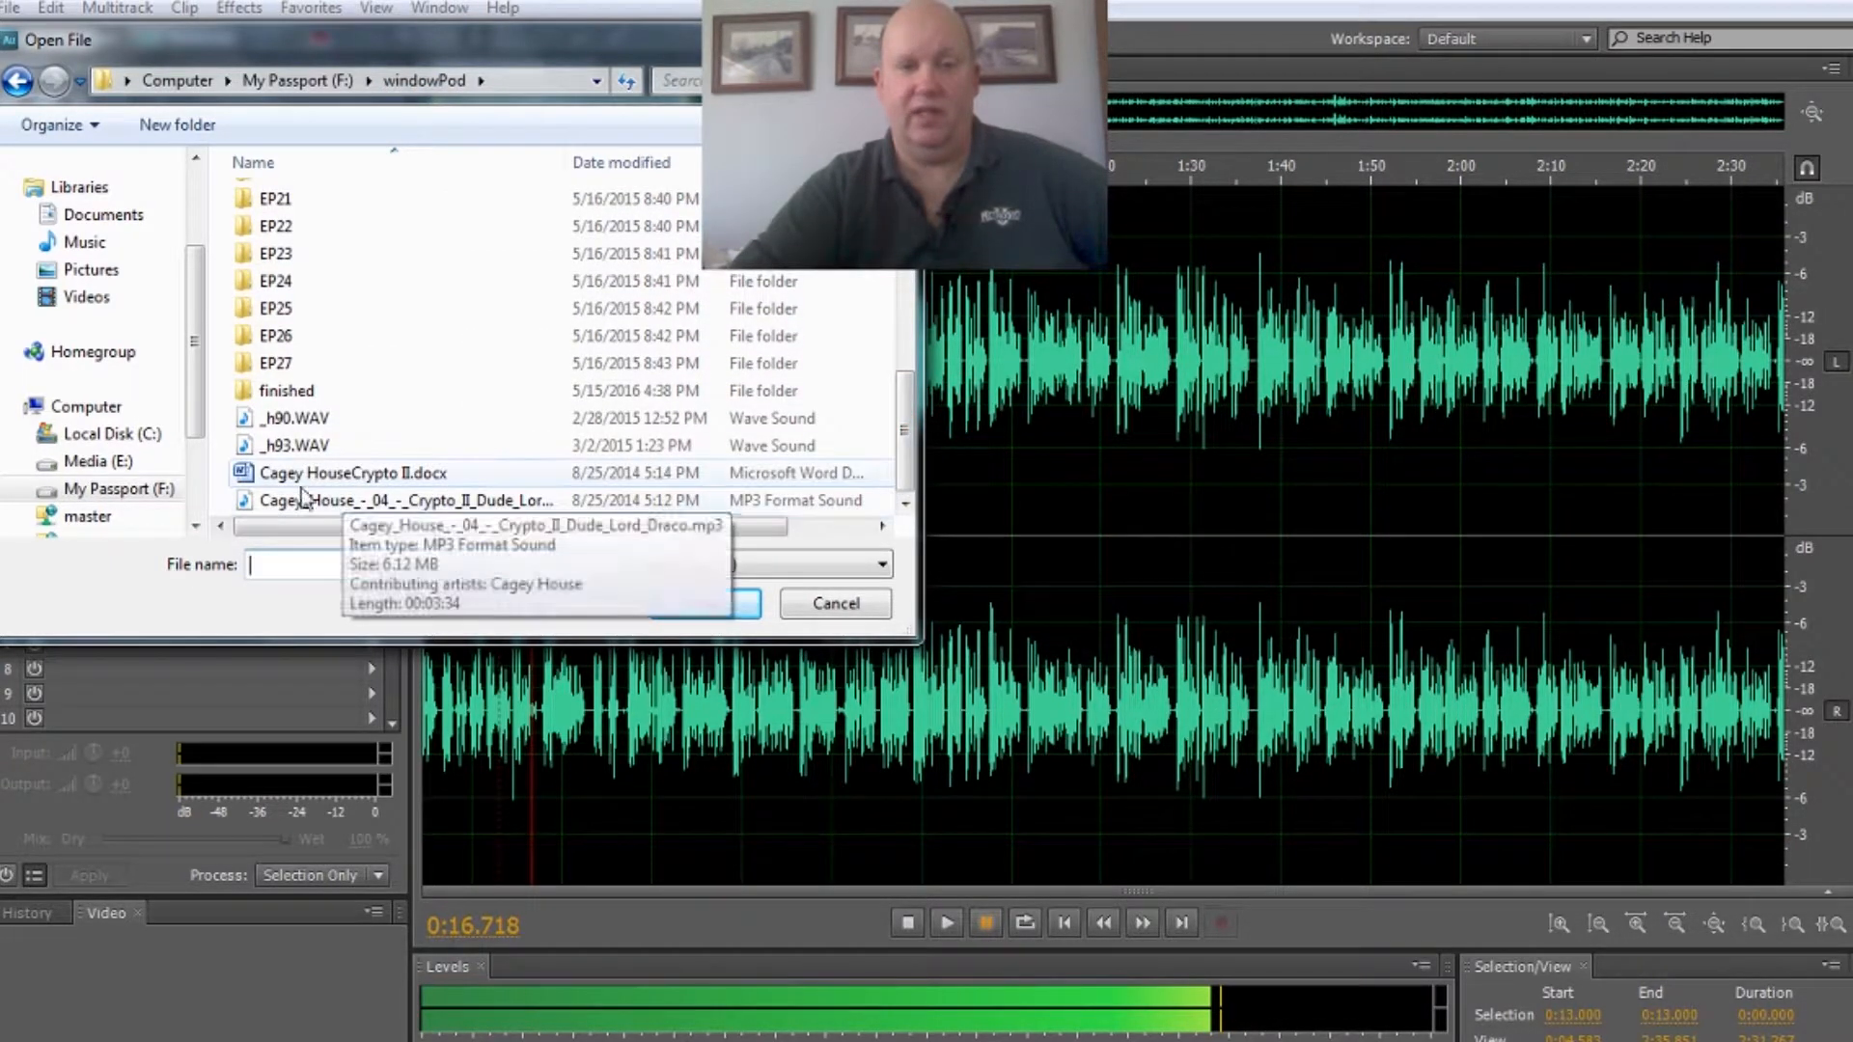
pyautogui.click(340, 472)
pyautogui.click(379, 502)
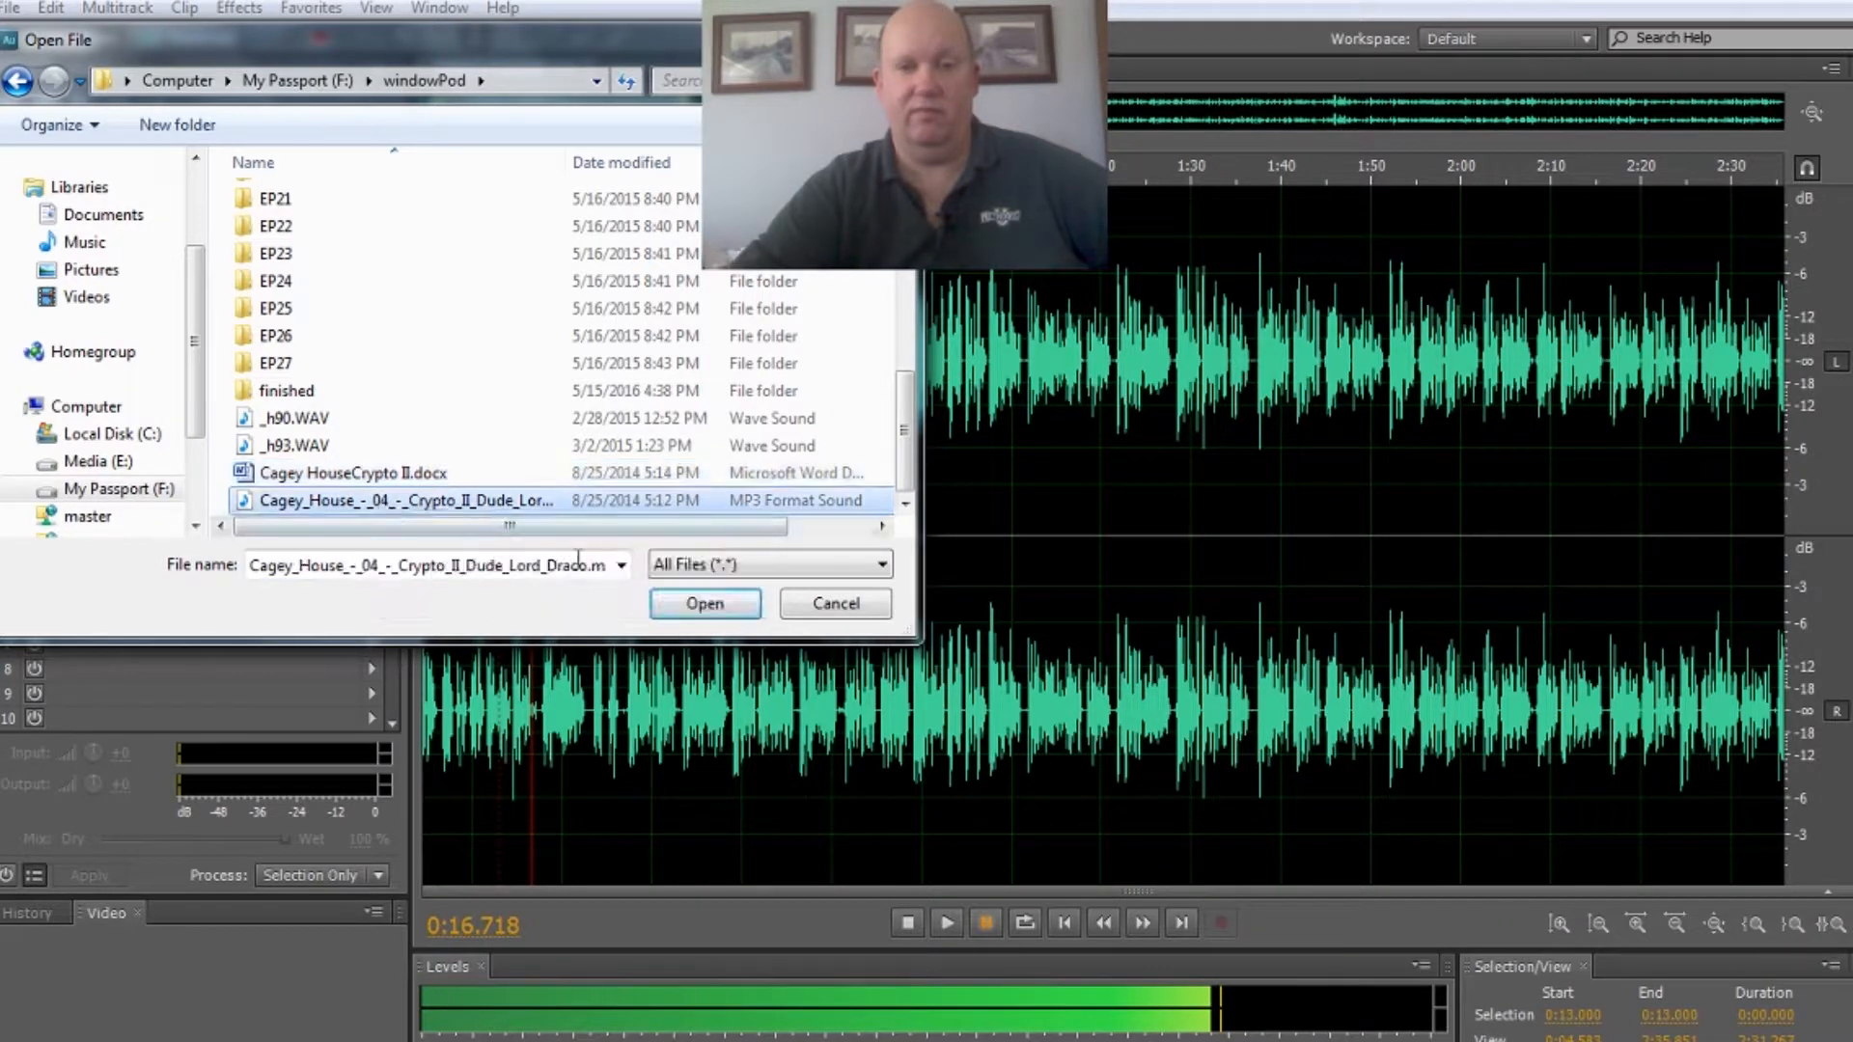
pyautogui.click(677, 605)
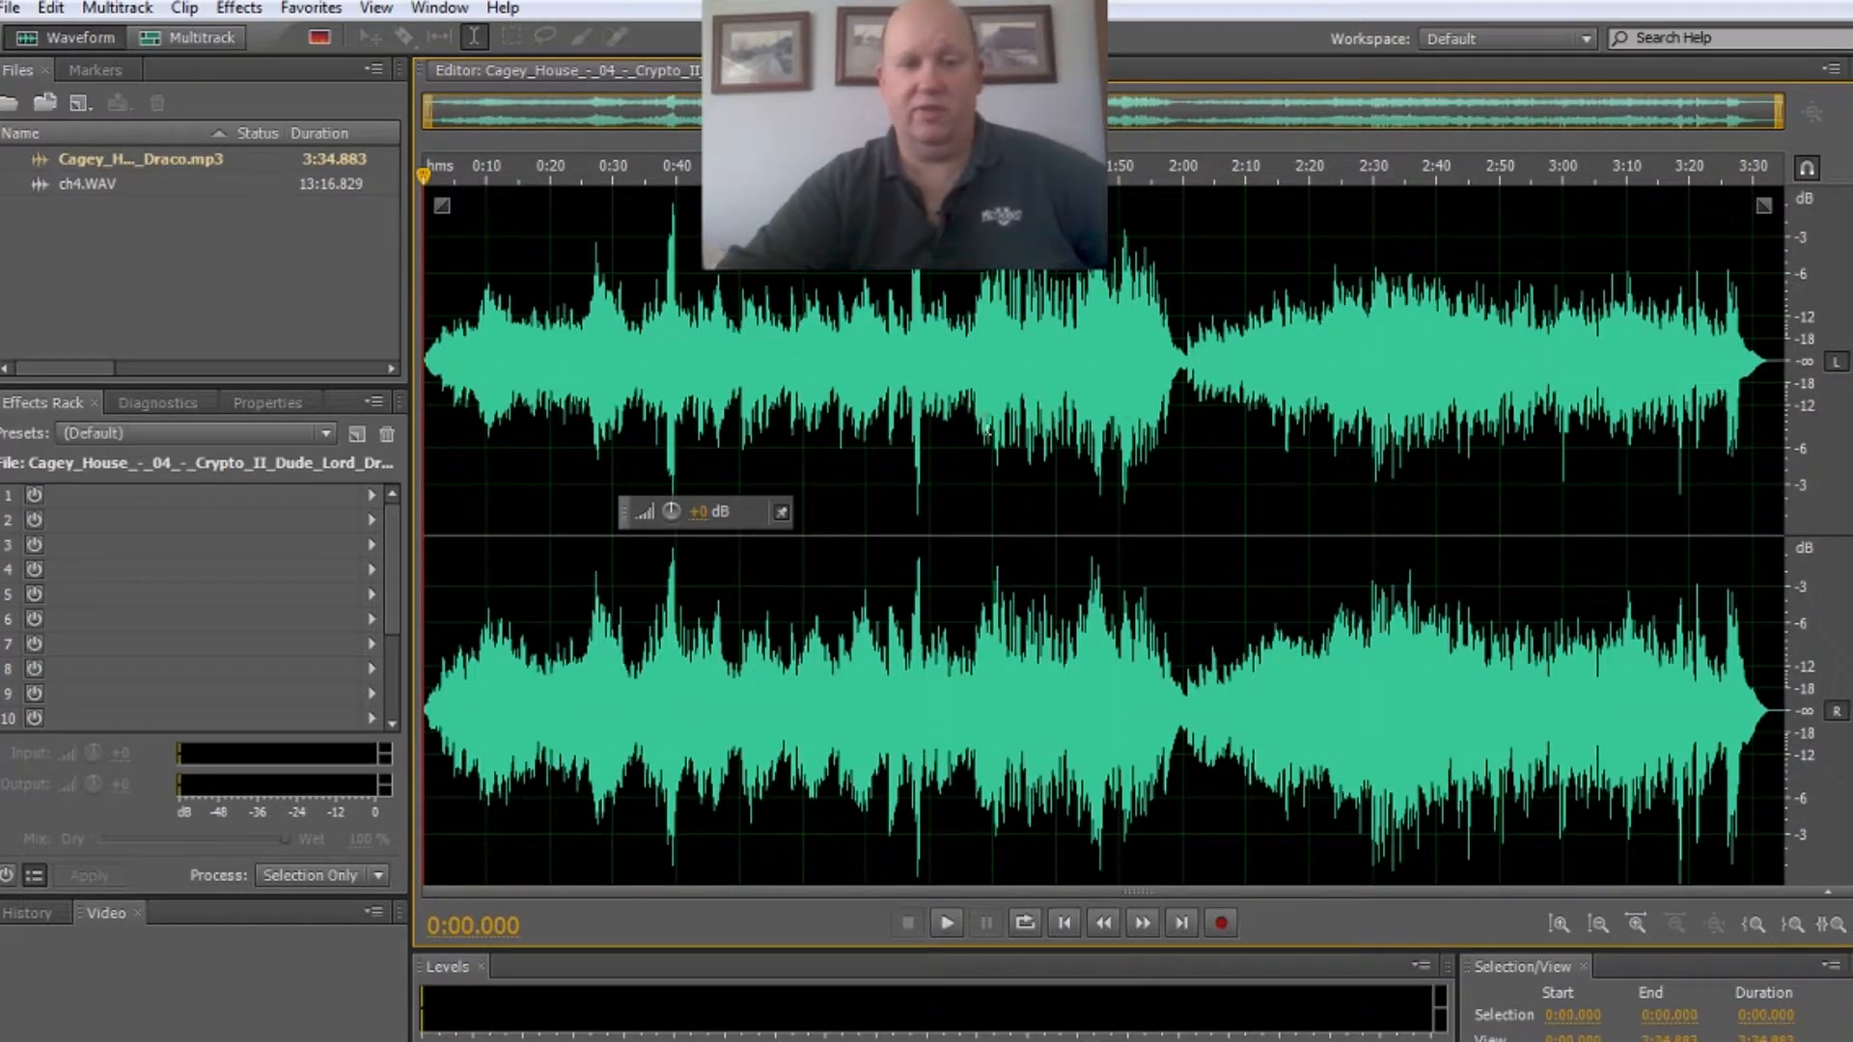
pyautogui.click(947, 924)
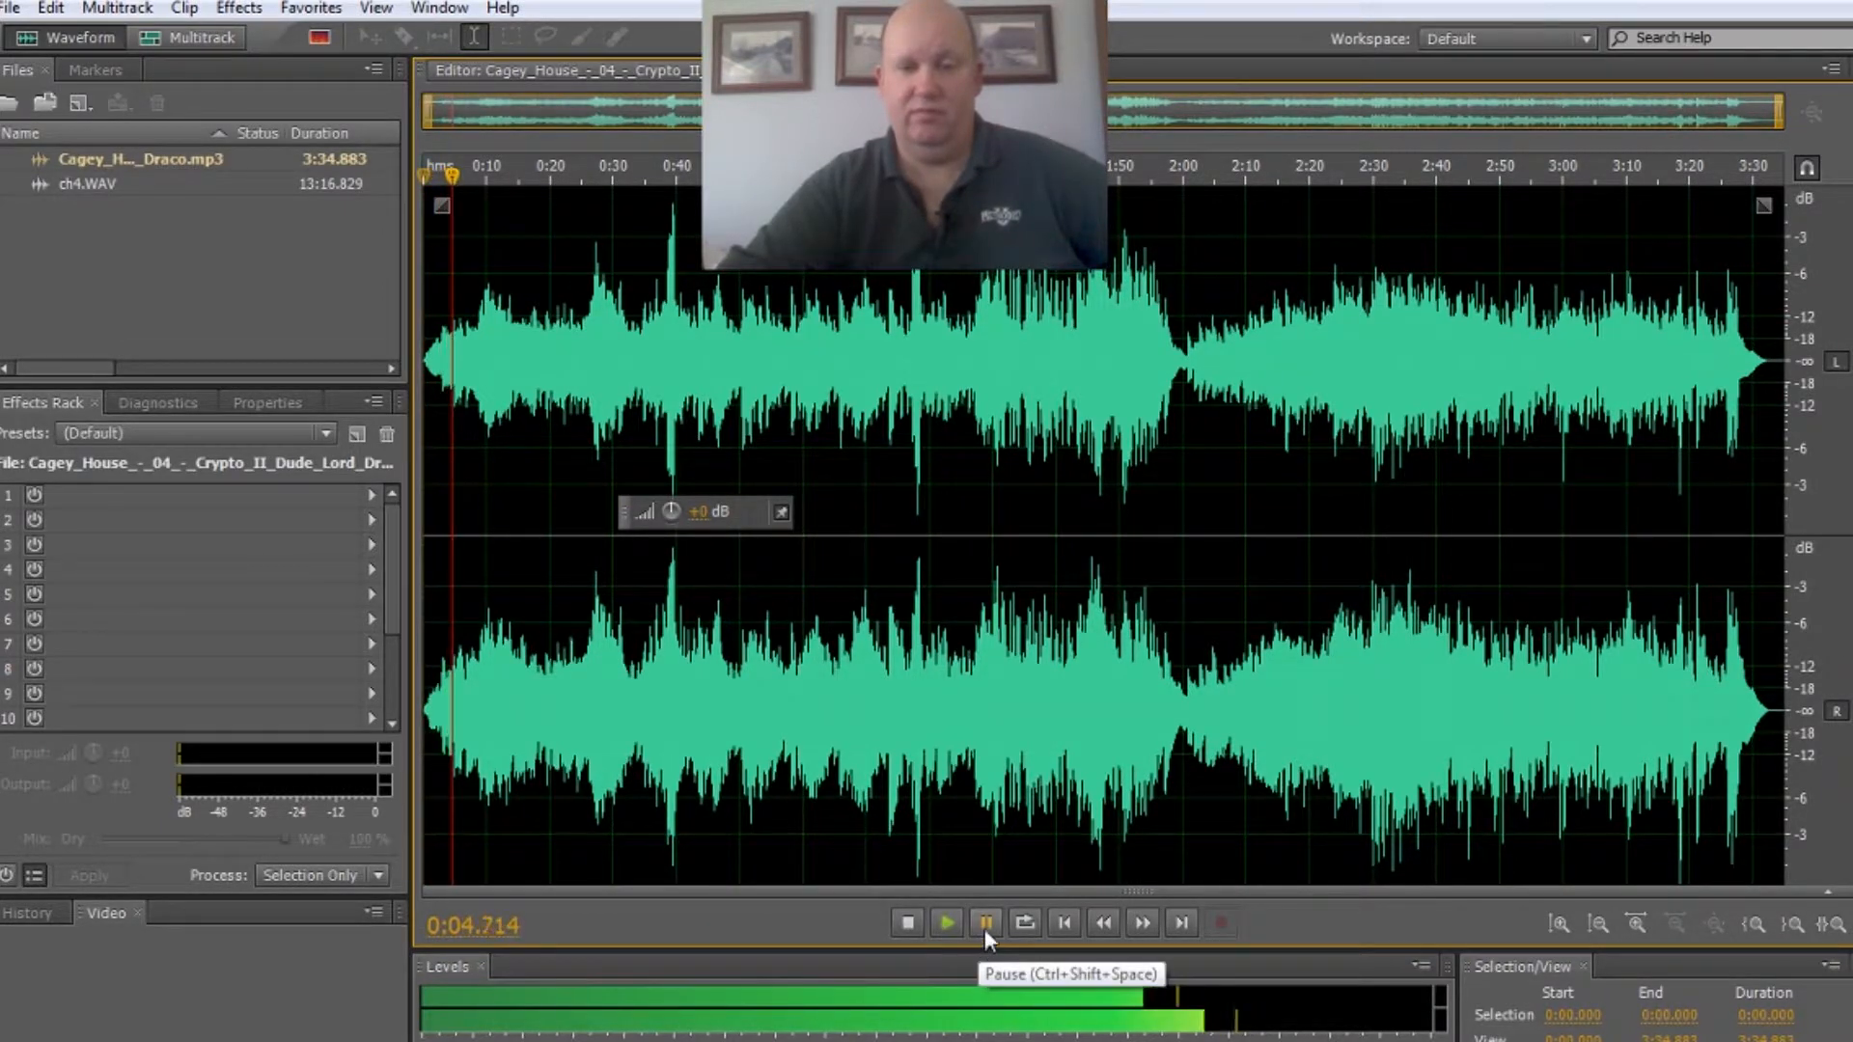
pyautogui.click(984, 924)
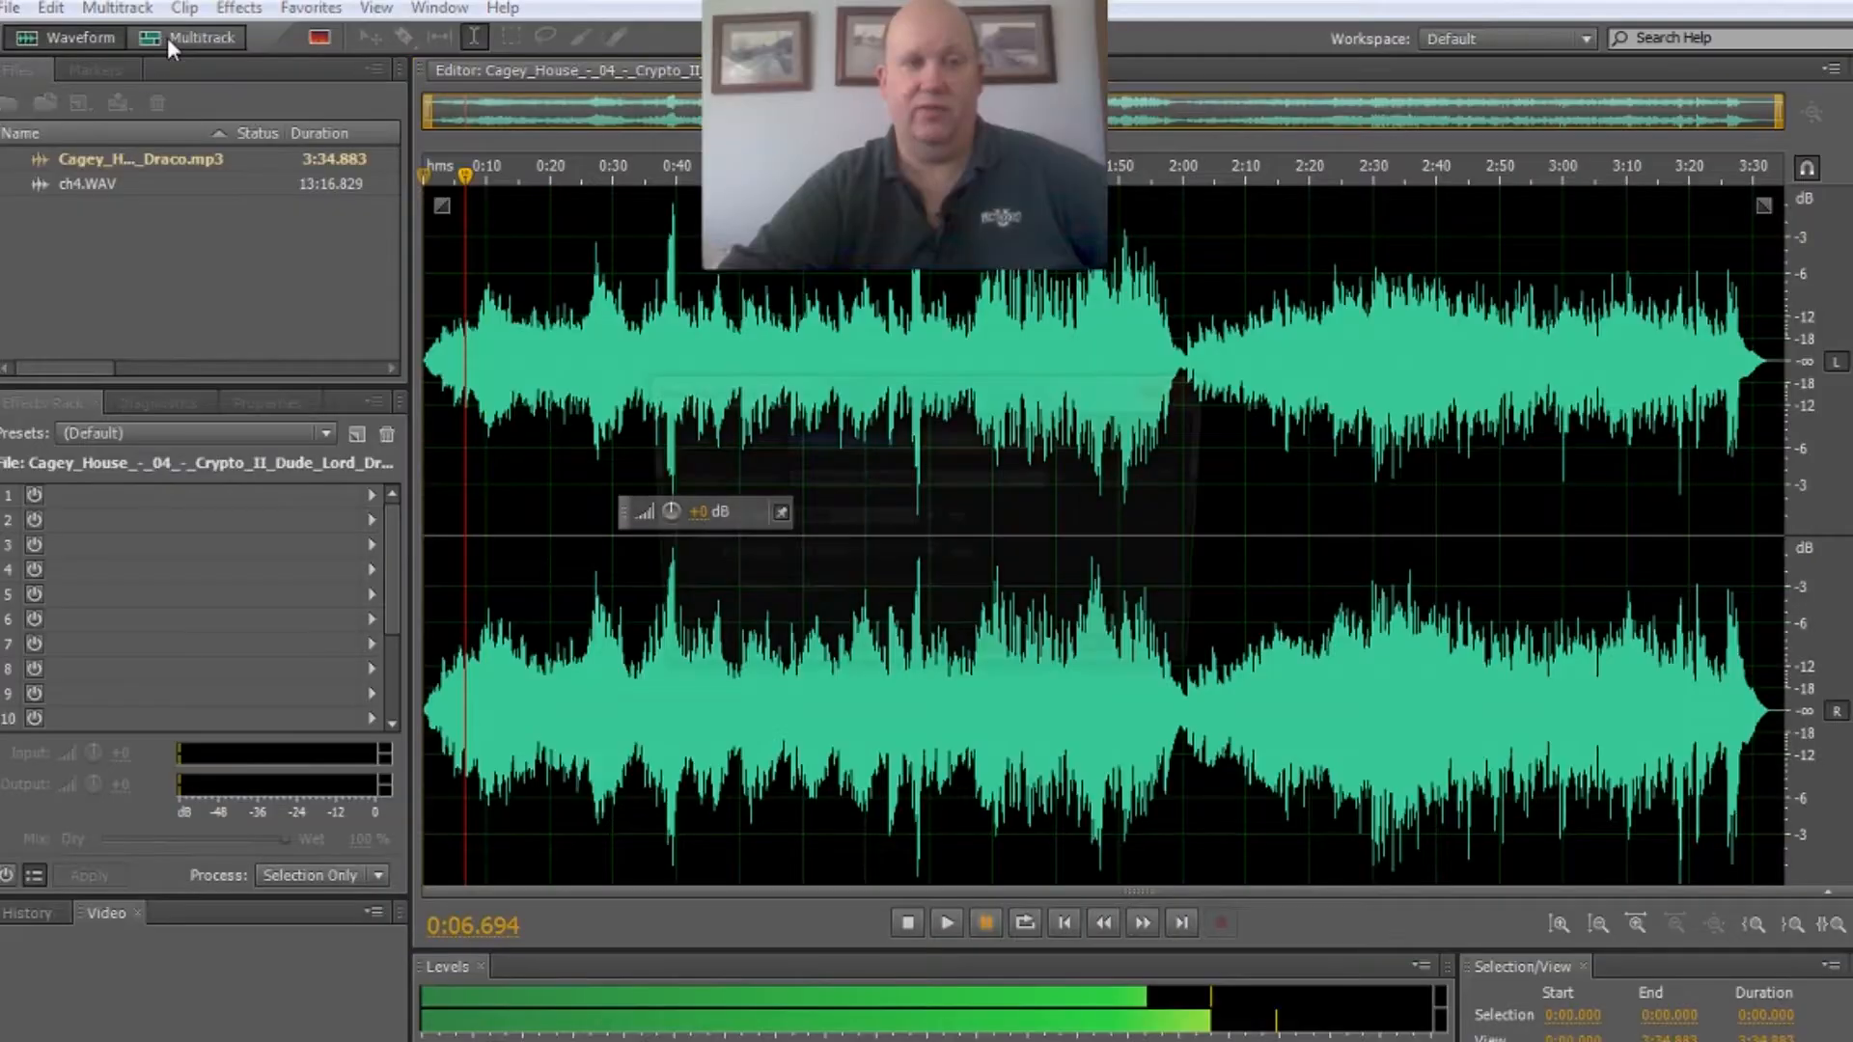
# Create a new multitrack session named Chapter4 with the default folder, sample rate and bit depth.
pyautogui.click(286, 108)
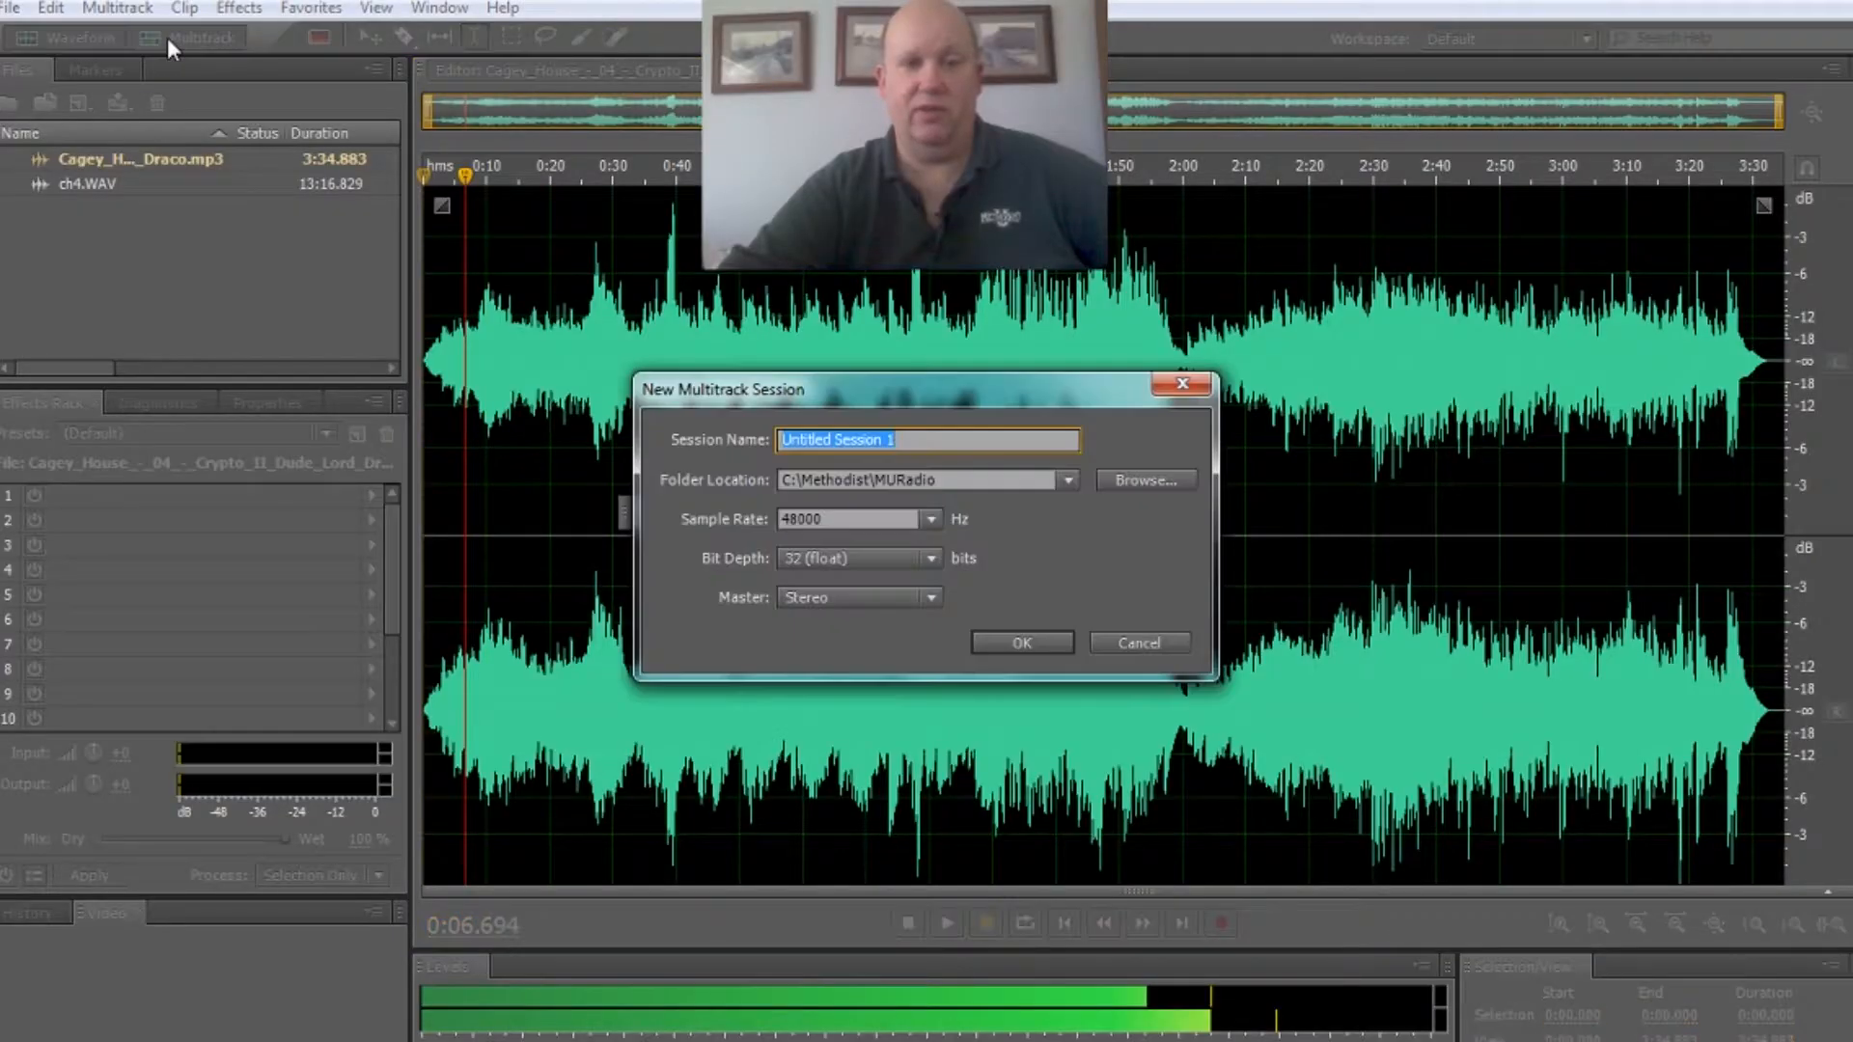
pyautogui.moveTo(801, 388); pyautogui.dragTo(663, 590)
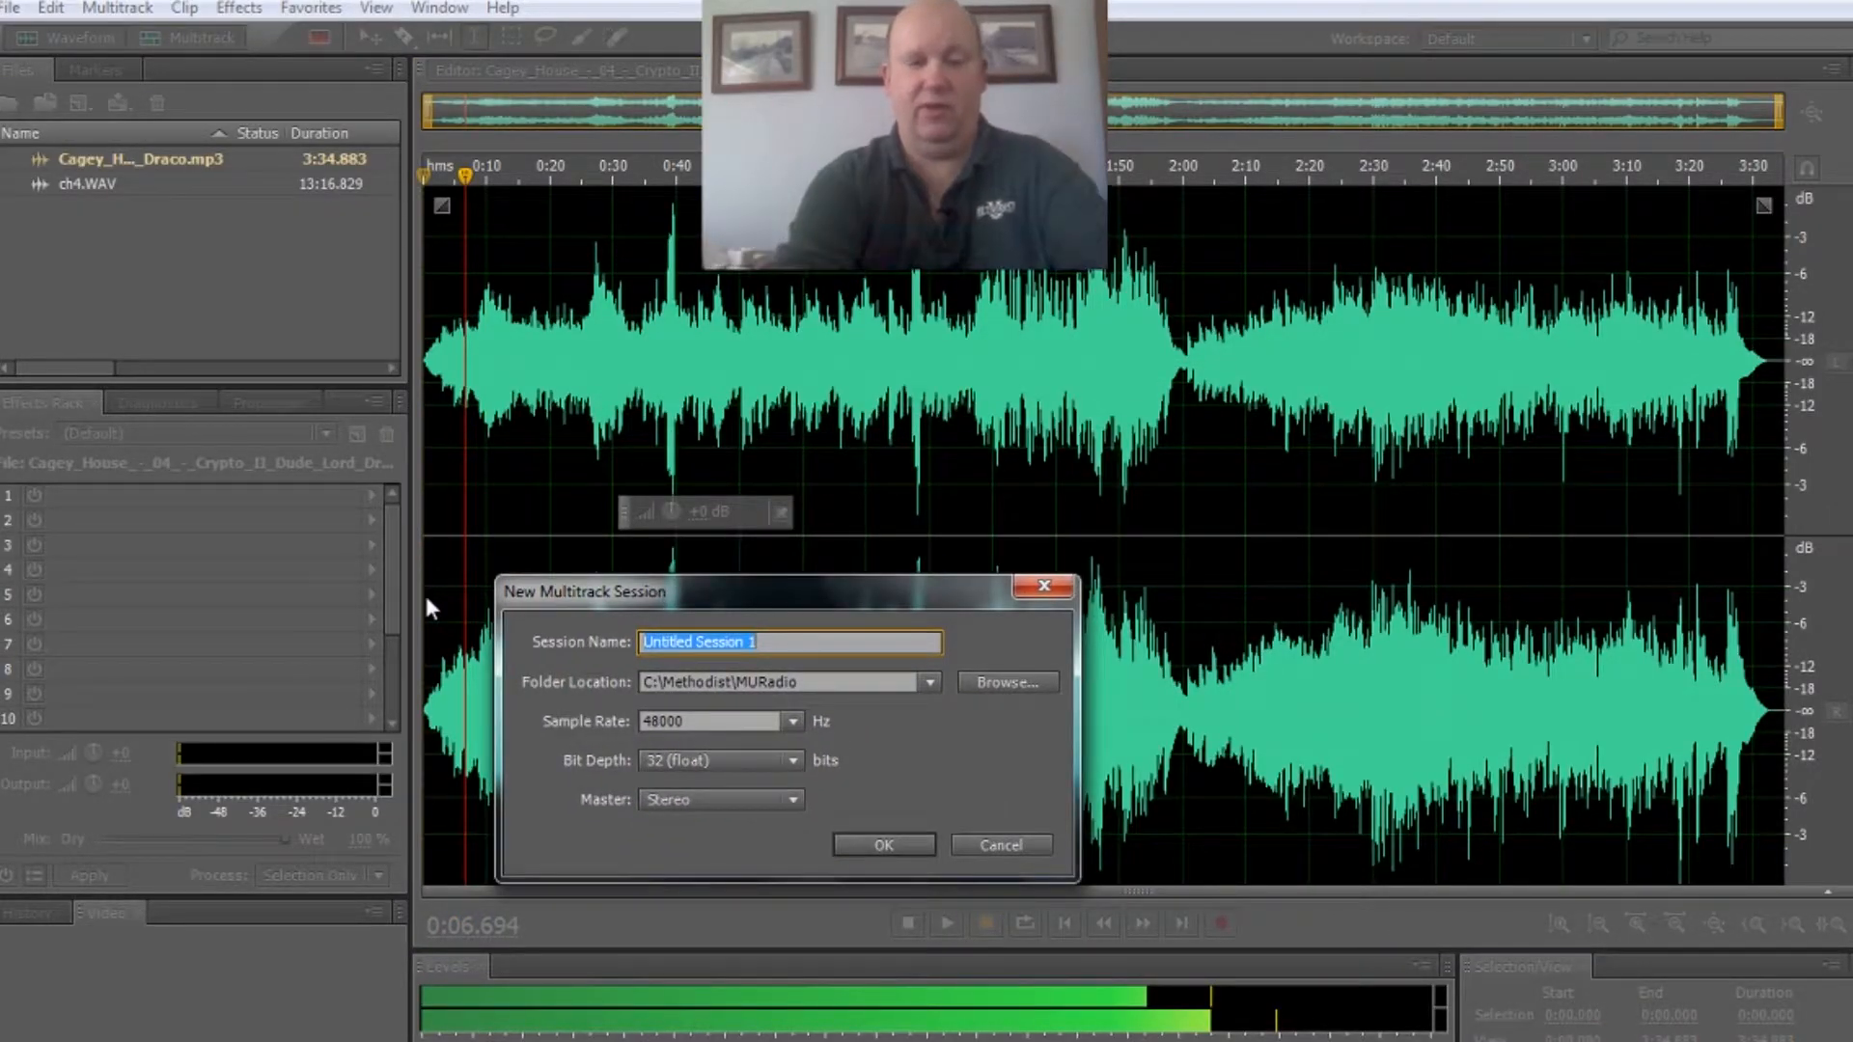
pyautogui.write('Cha')
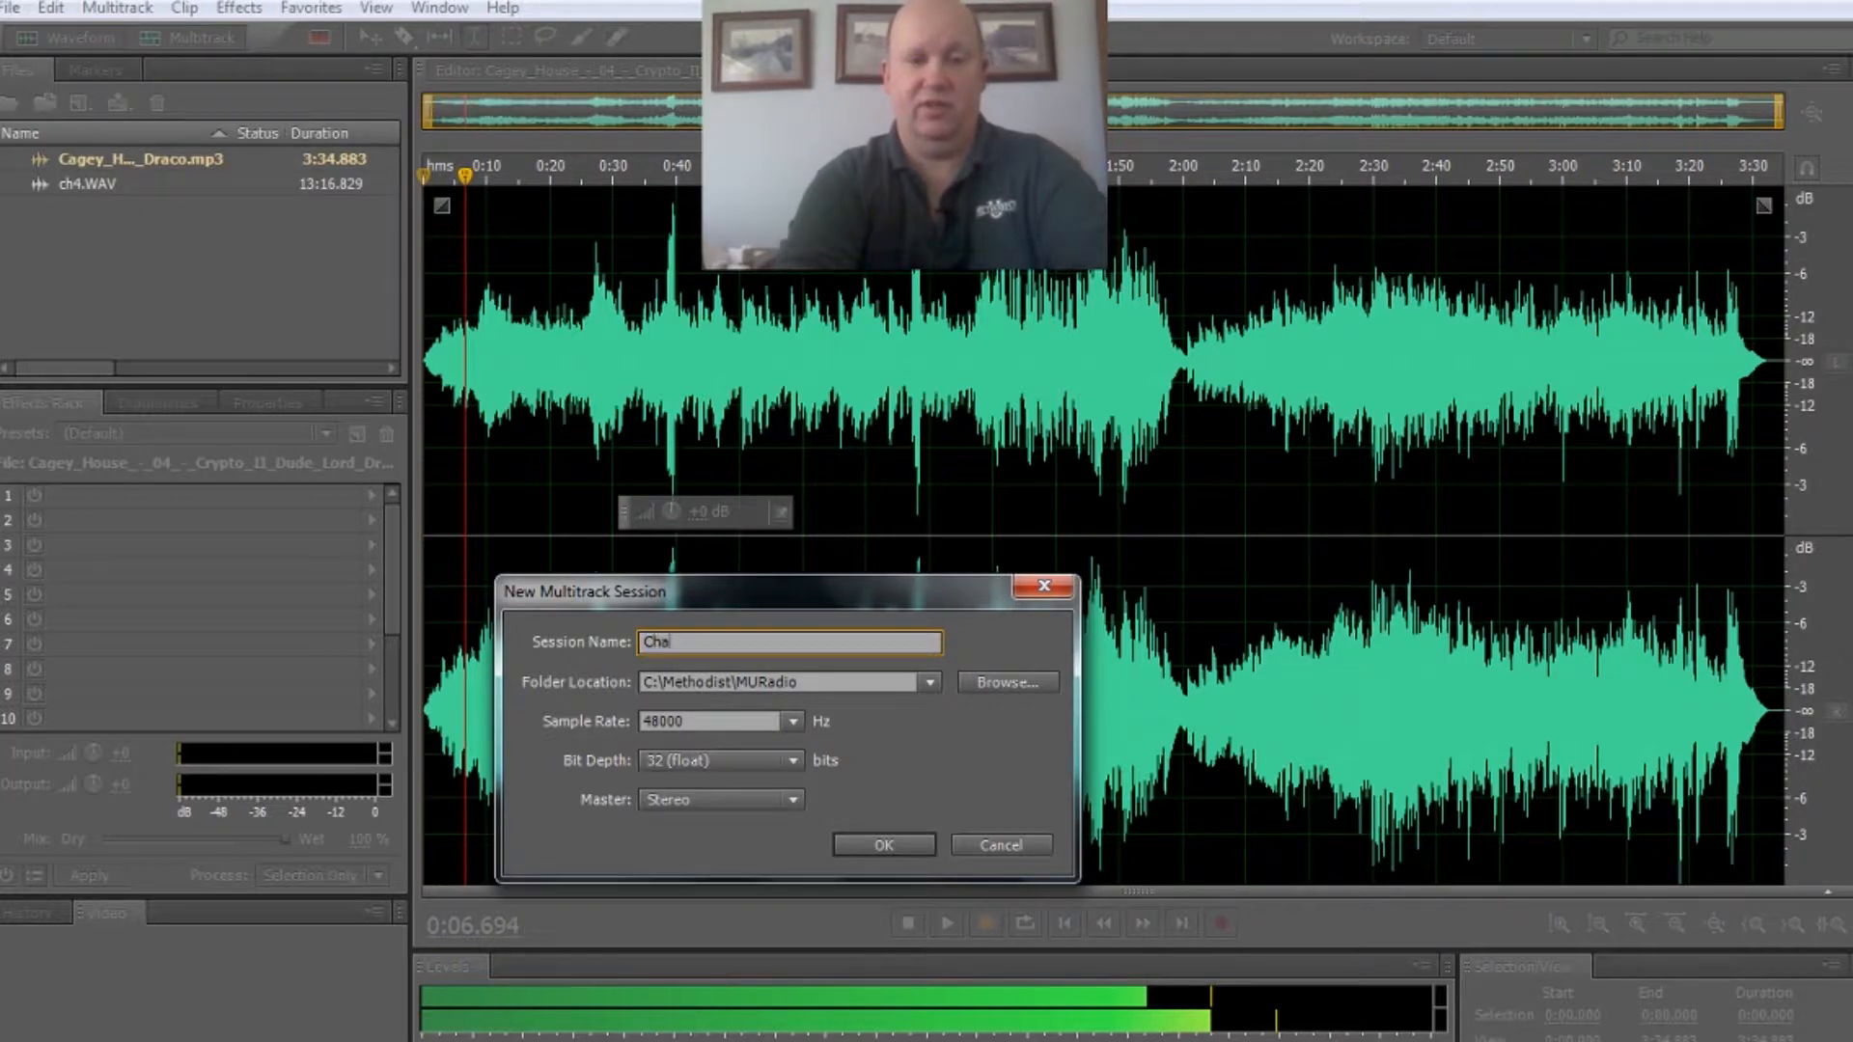
pyautogui.write('pter')
pyautogui.write('4')
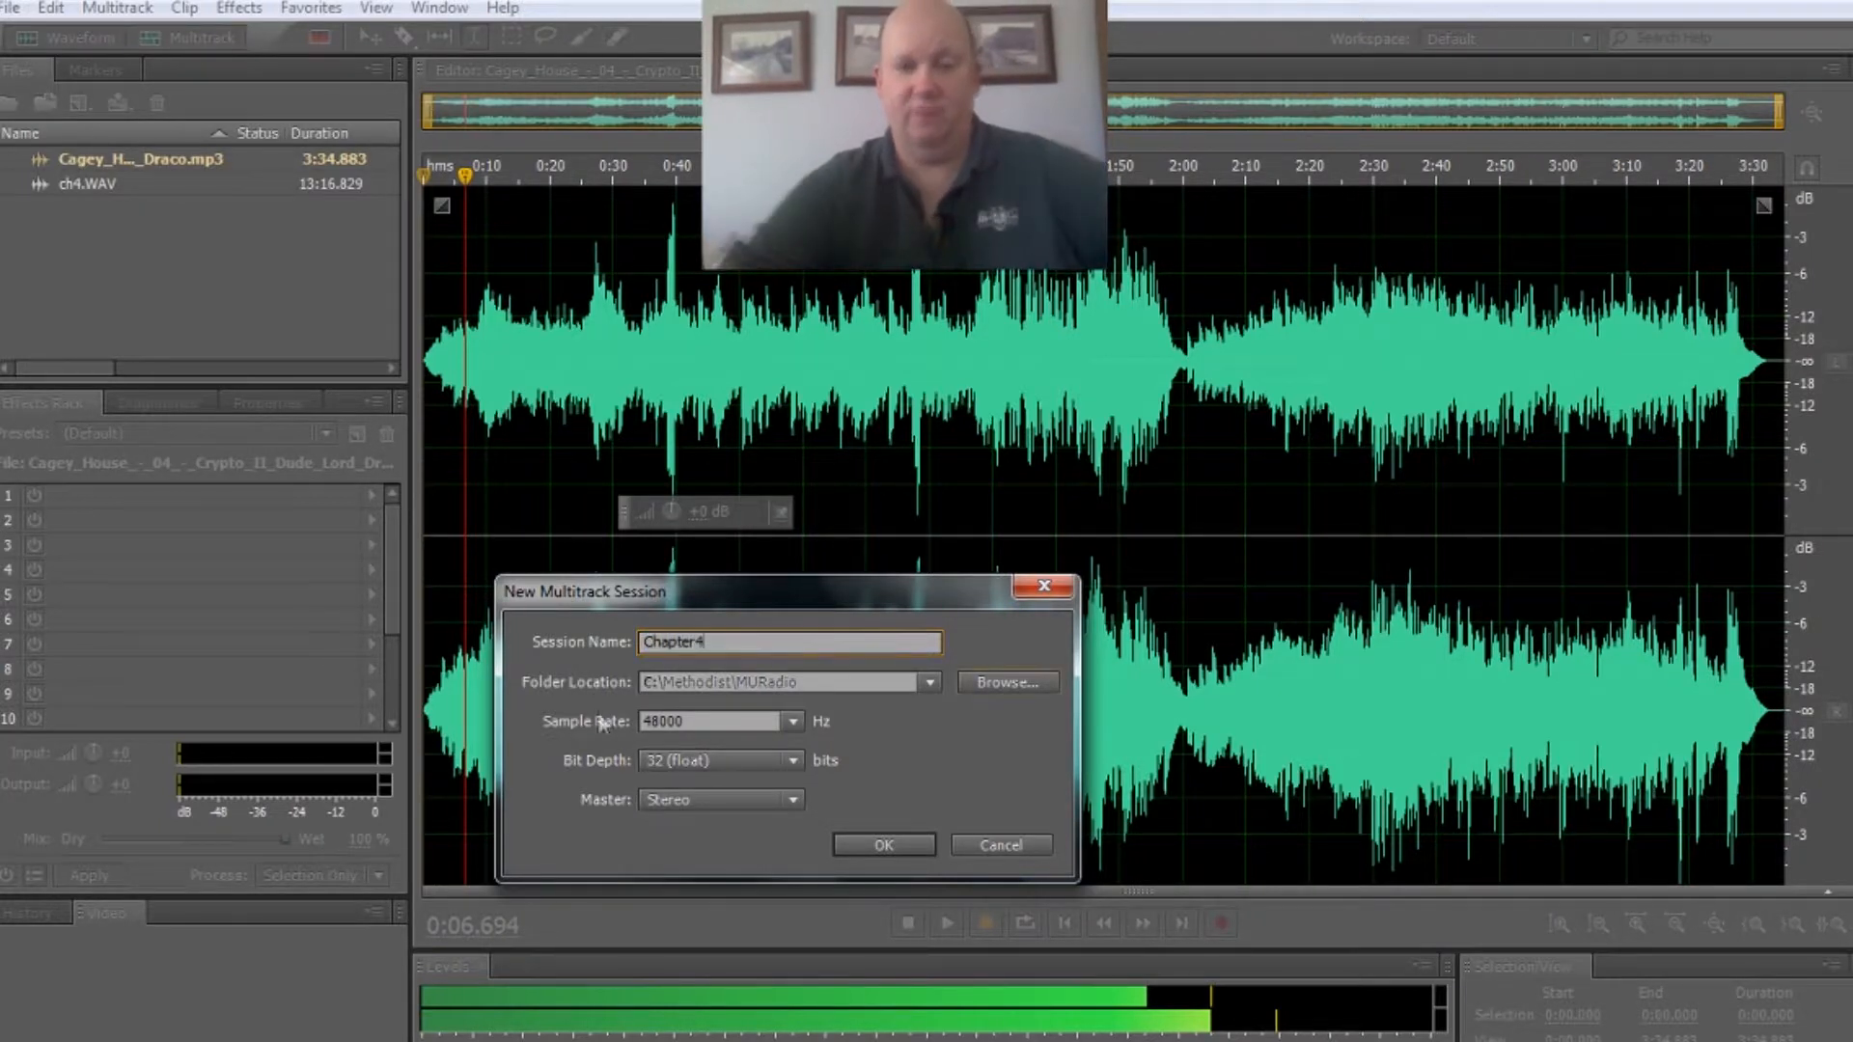
pyautogui.click(870, 839)
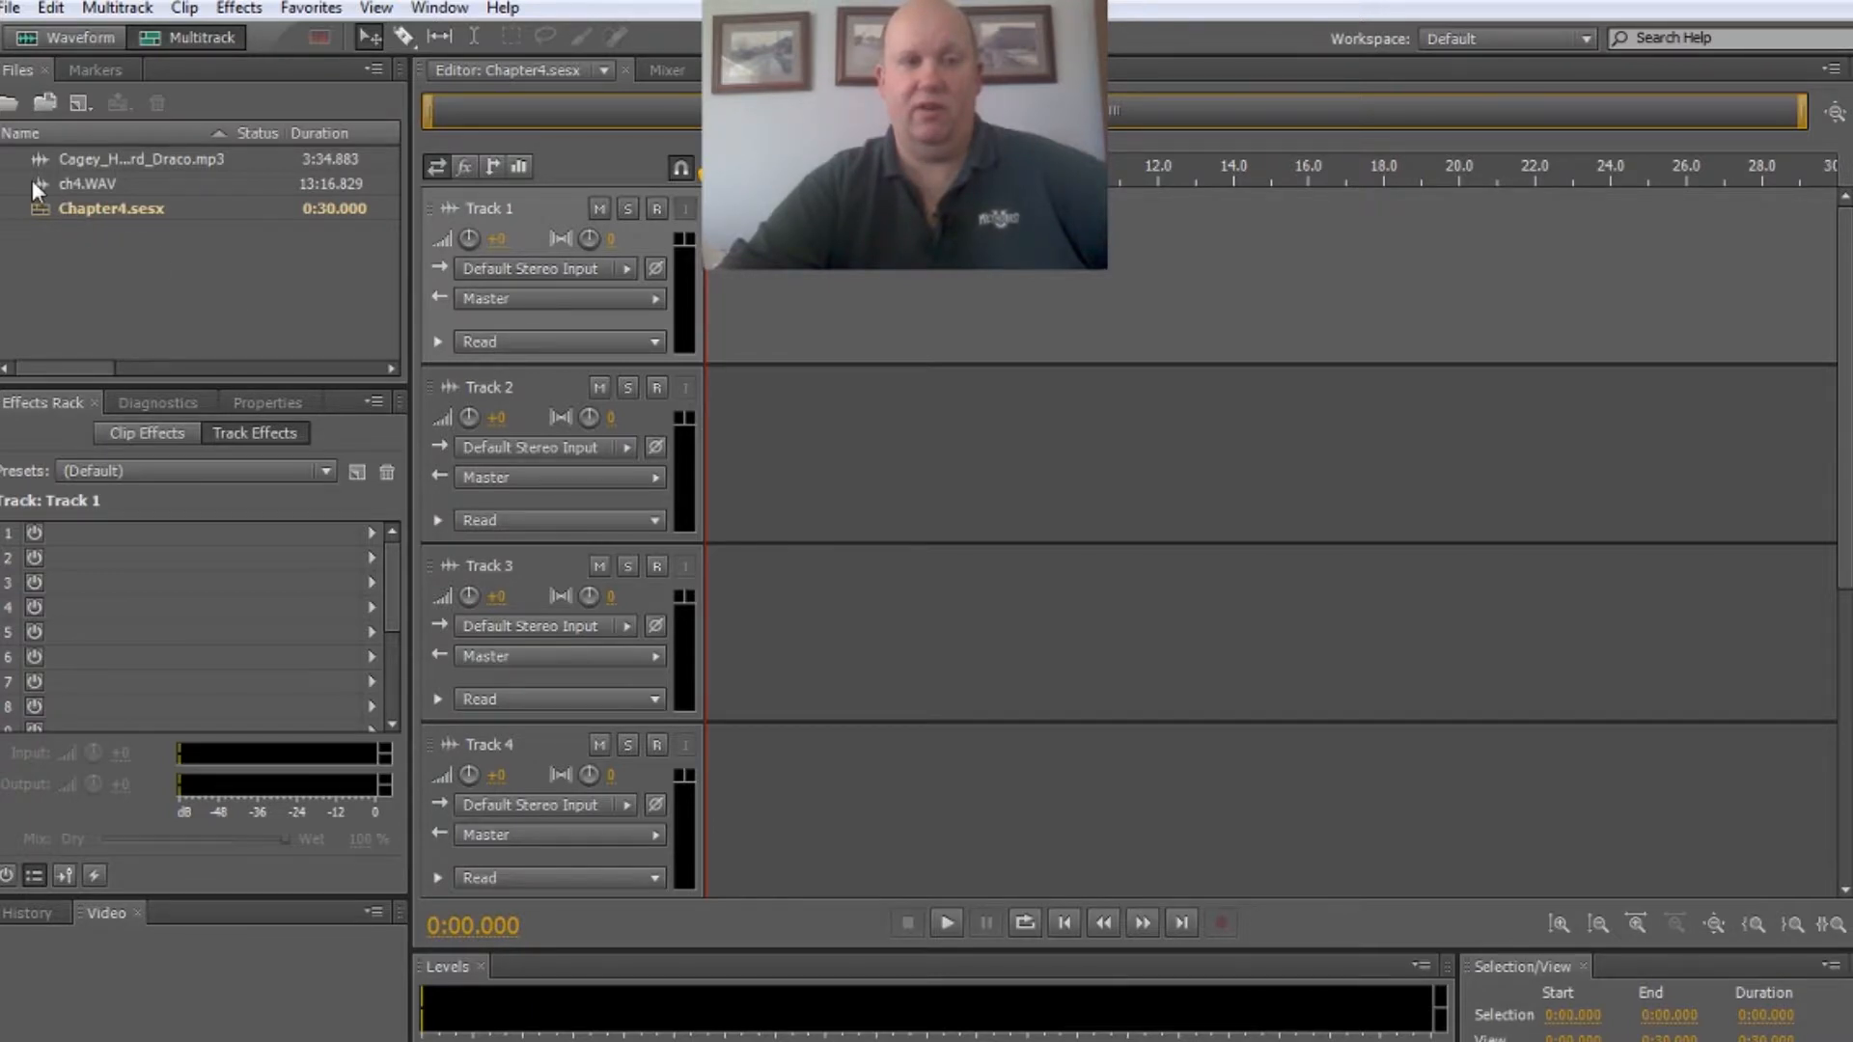
# Place ch4.WAV on Track 1 and shift the clip to start about 20 seconds into the timeline.
pyautogui.moveTo(32, 179); pyautogui.dragTo(789, 274)
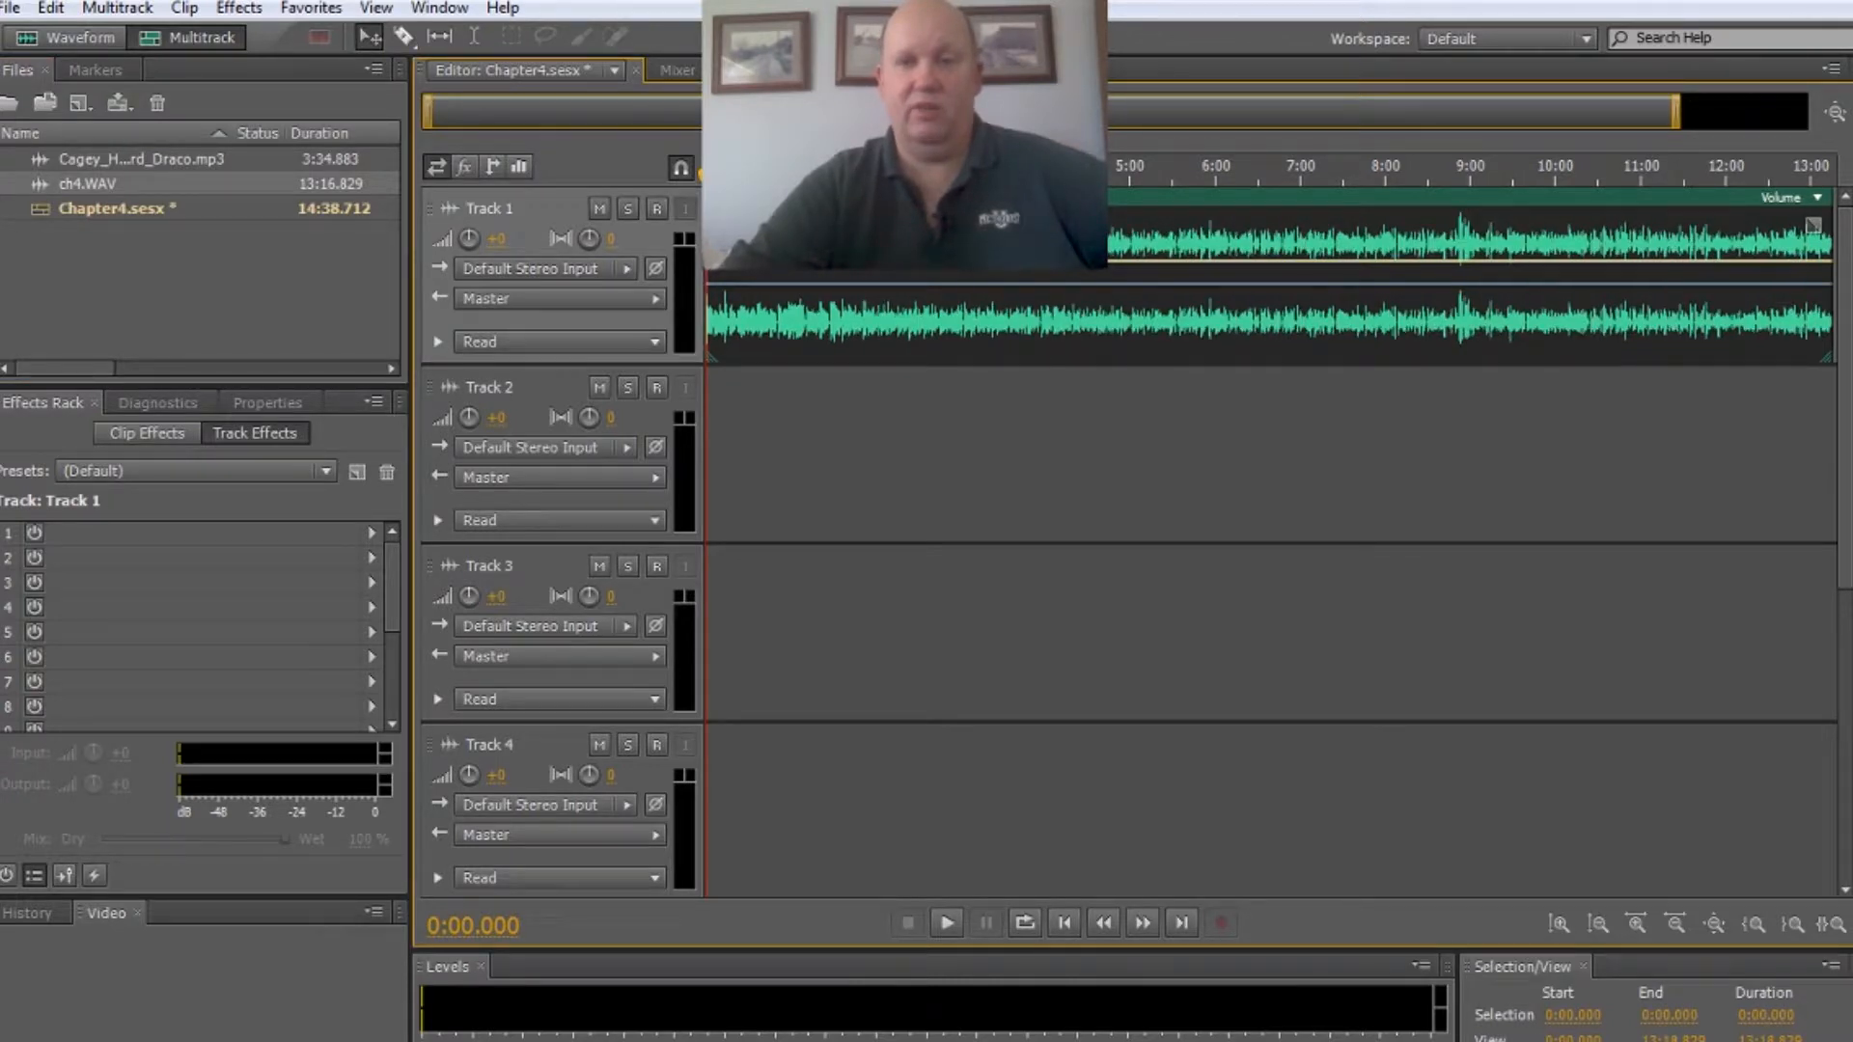
pyautogui.moveTo(1676, 116); pyautogui.dragTo(763, 122)
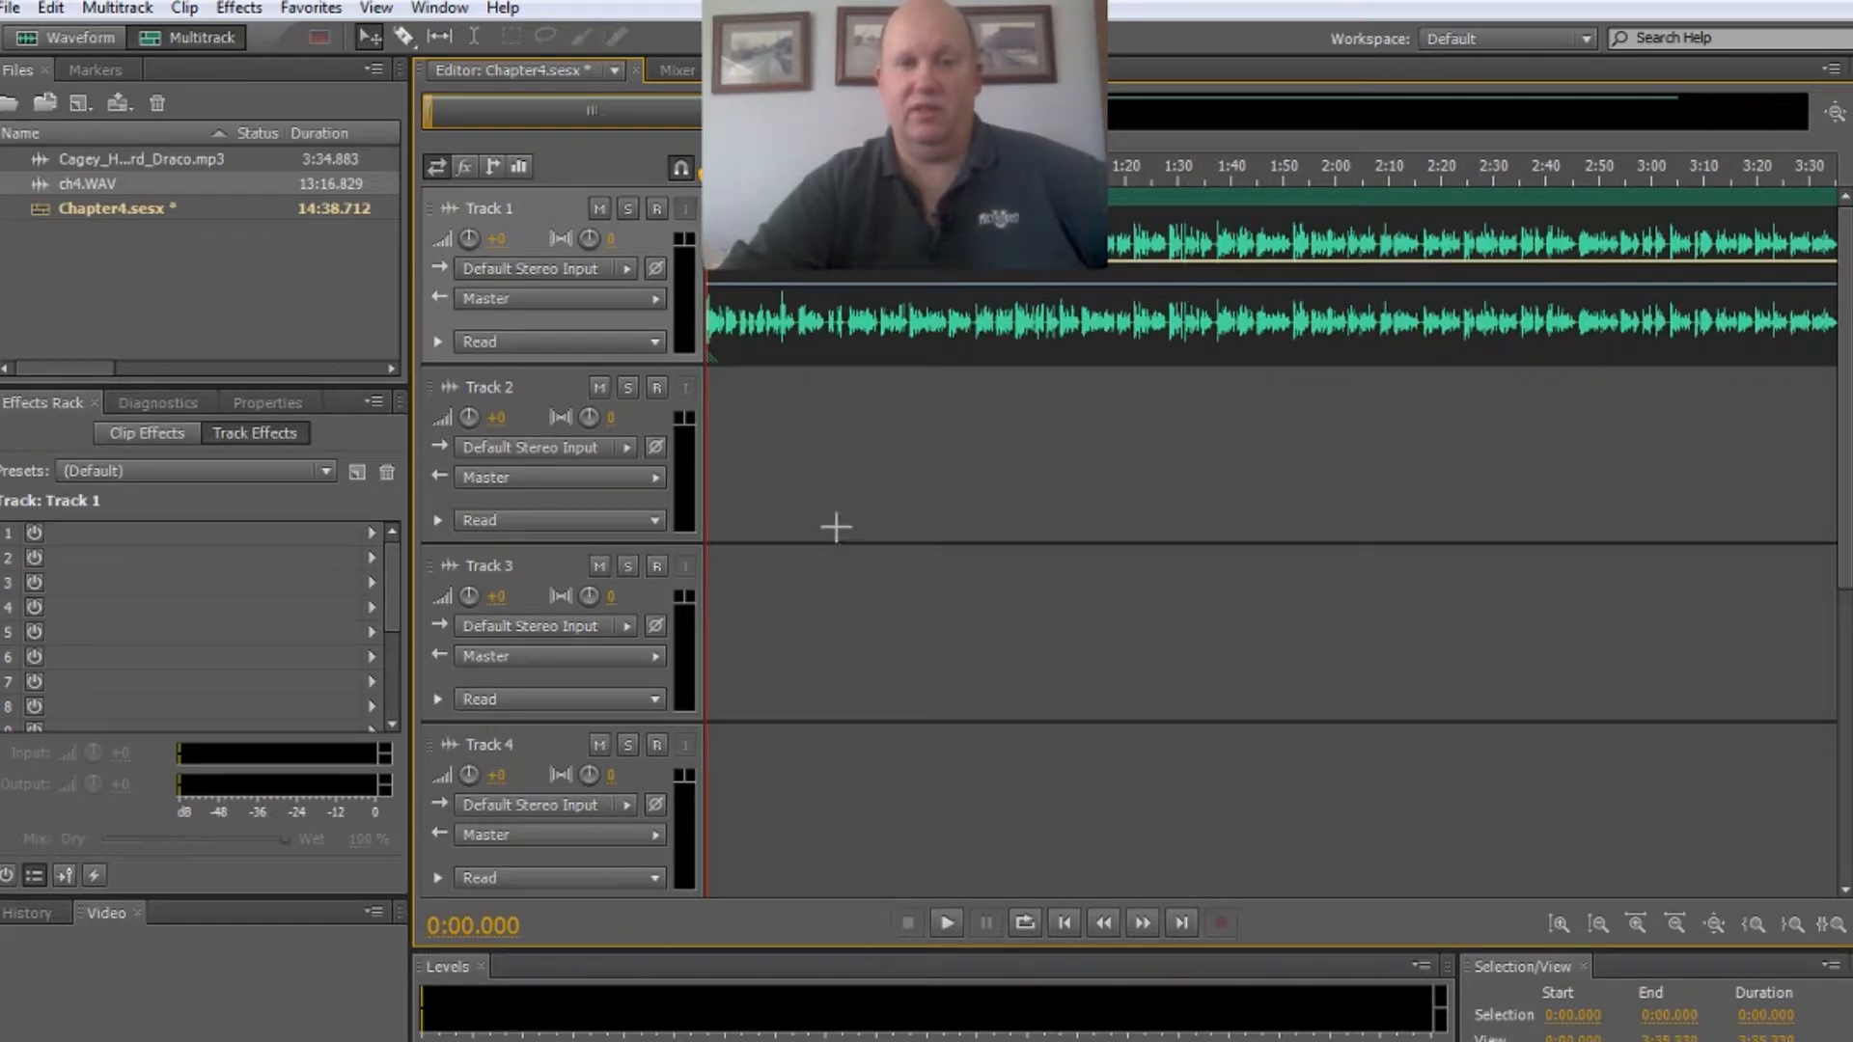
pyautogui.moveTo(830, 198); pyautogui.dragTo(945, 198)
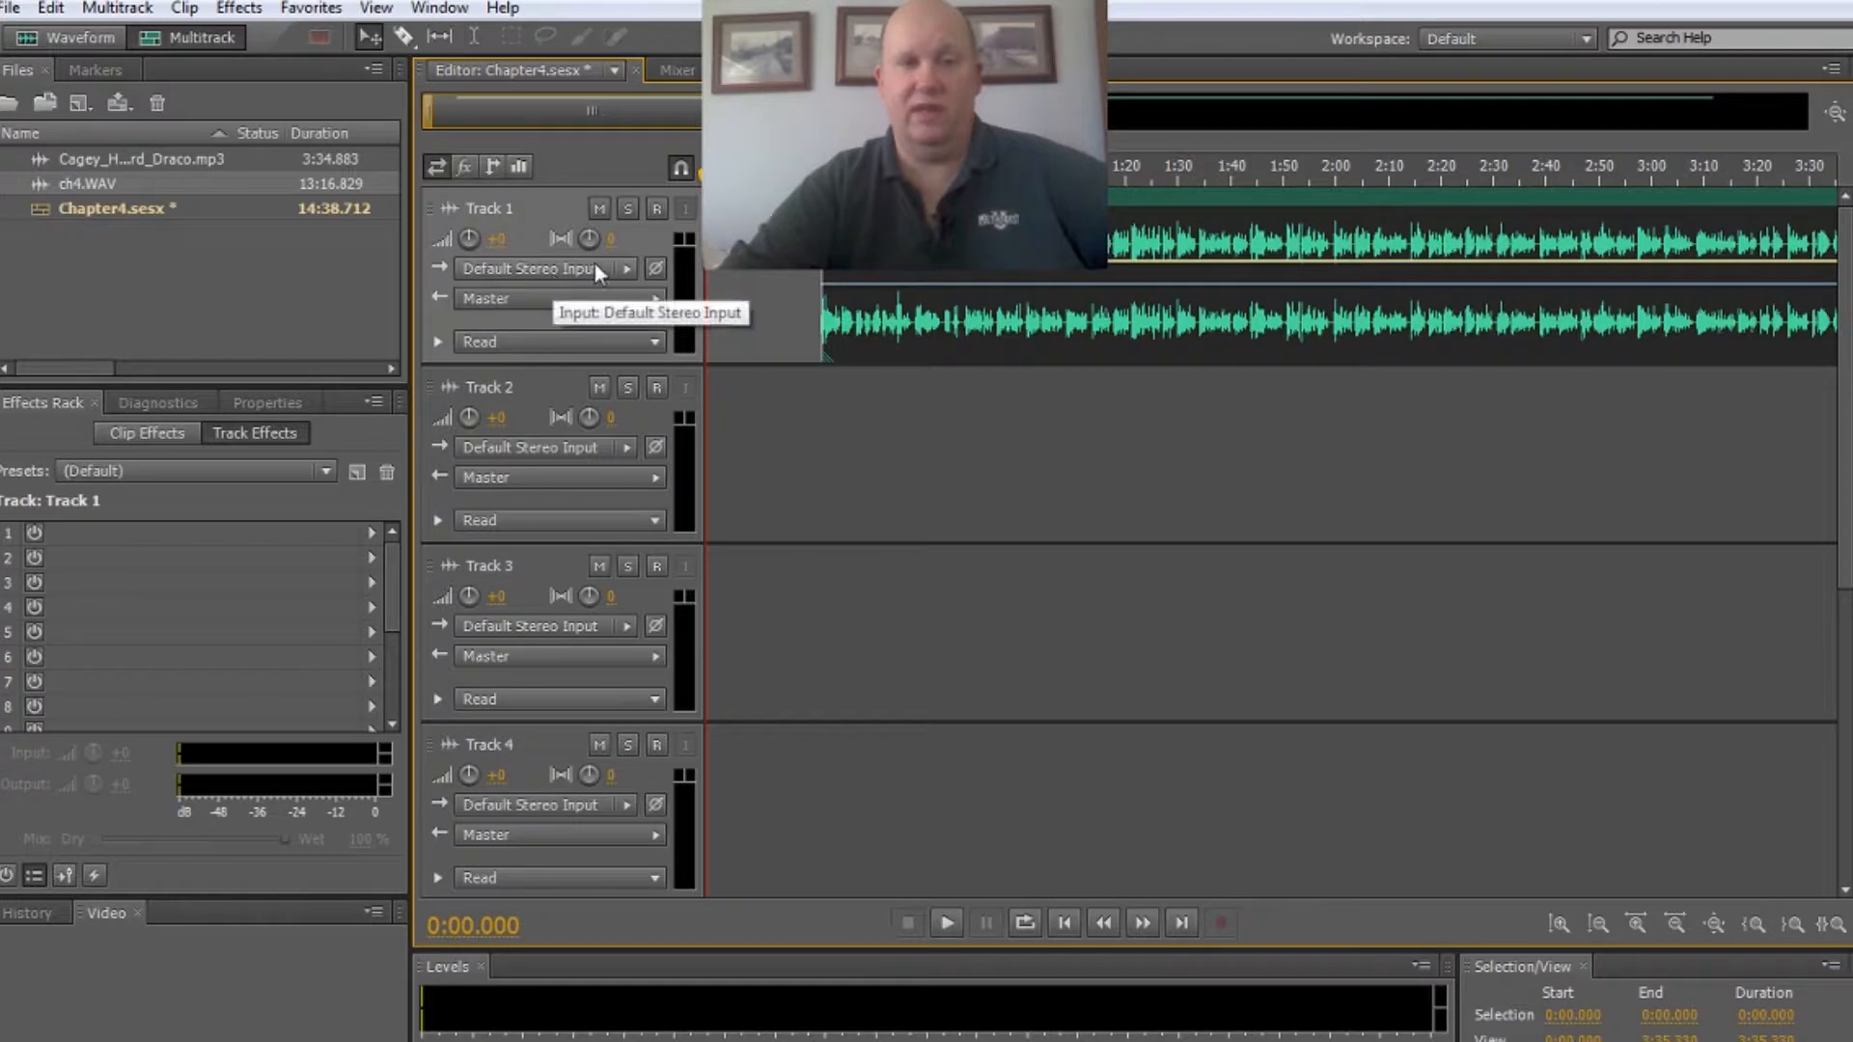
# Add the Cagey House music file at the start of Track 2, accepting a copy conformed to the session's sample rate.
pyautogui.moveTo(43, 156); pyautogui.dragTo(708, 507)
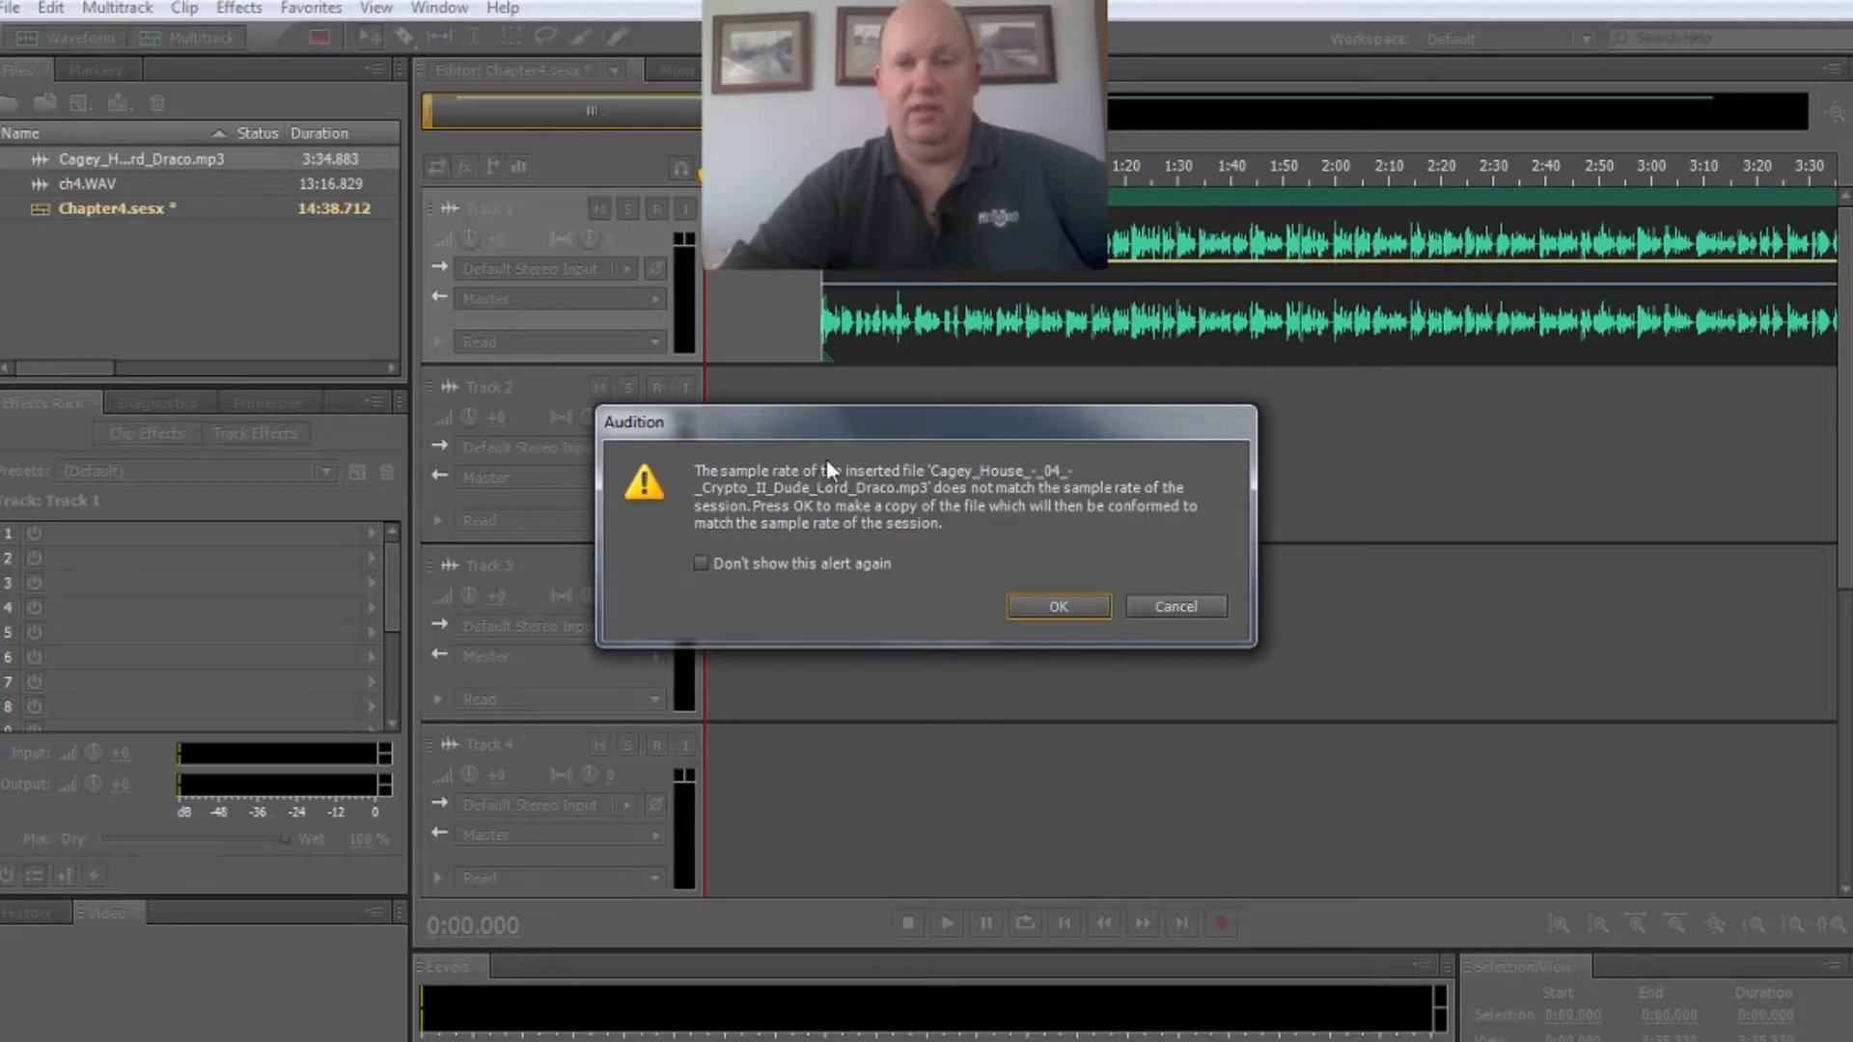
pyautogui.moveTo(865, 430); pyautogui.dragTo(853, 494)
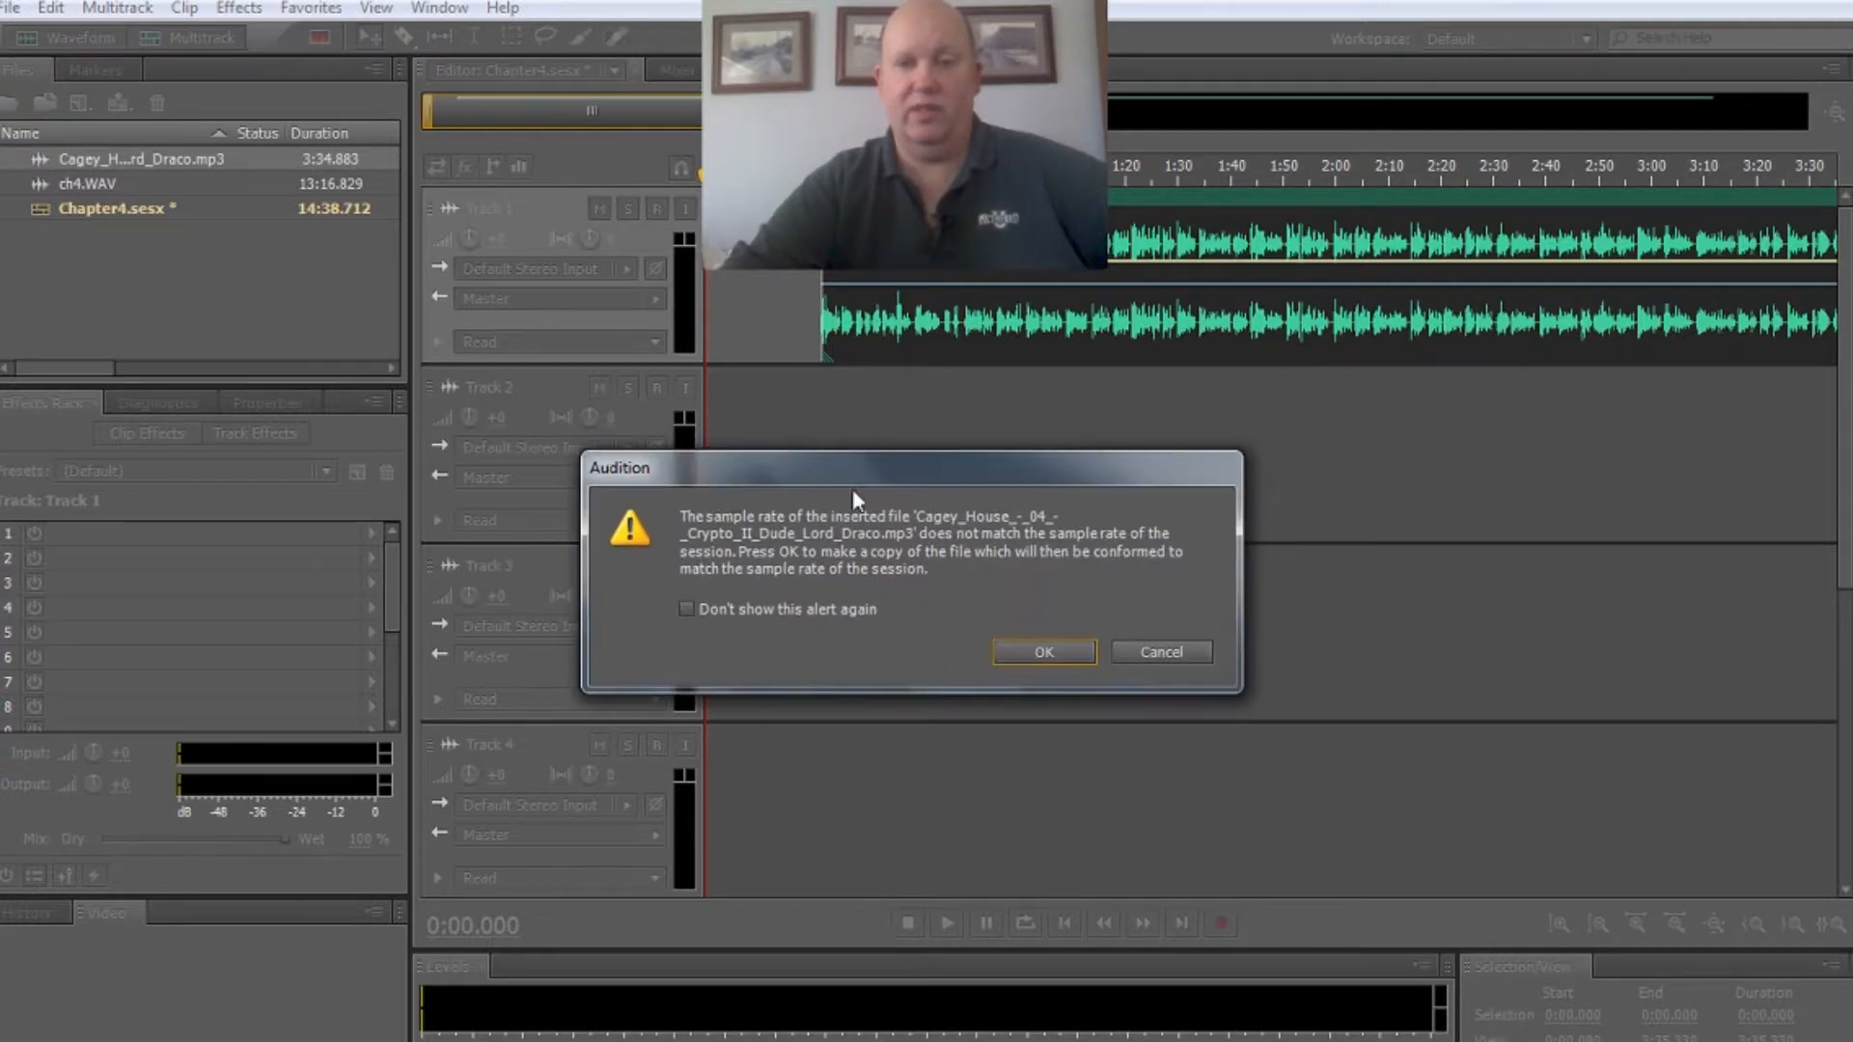
pyautogui.click(1042, 651)
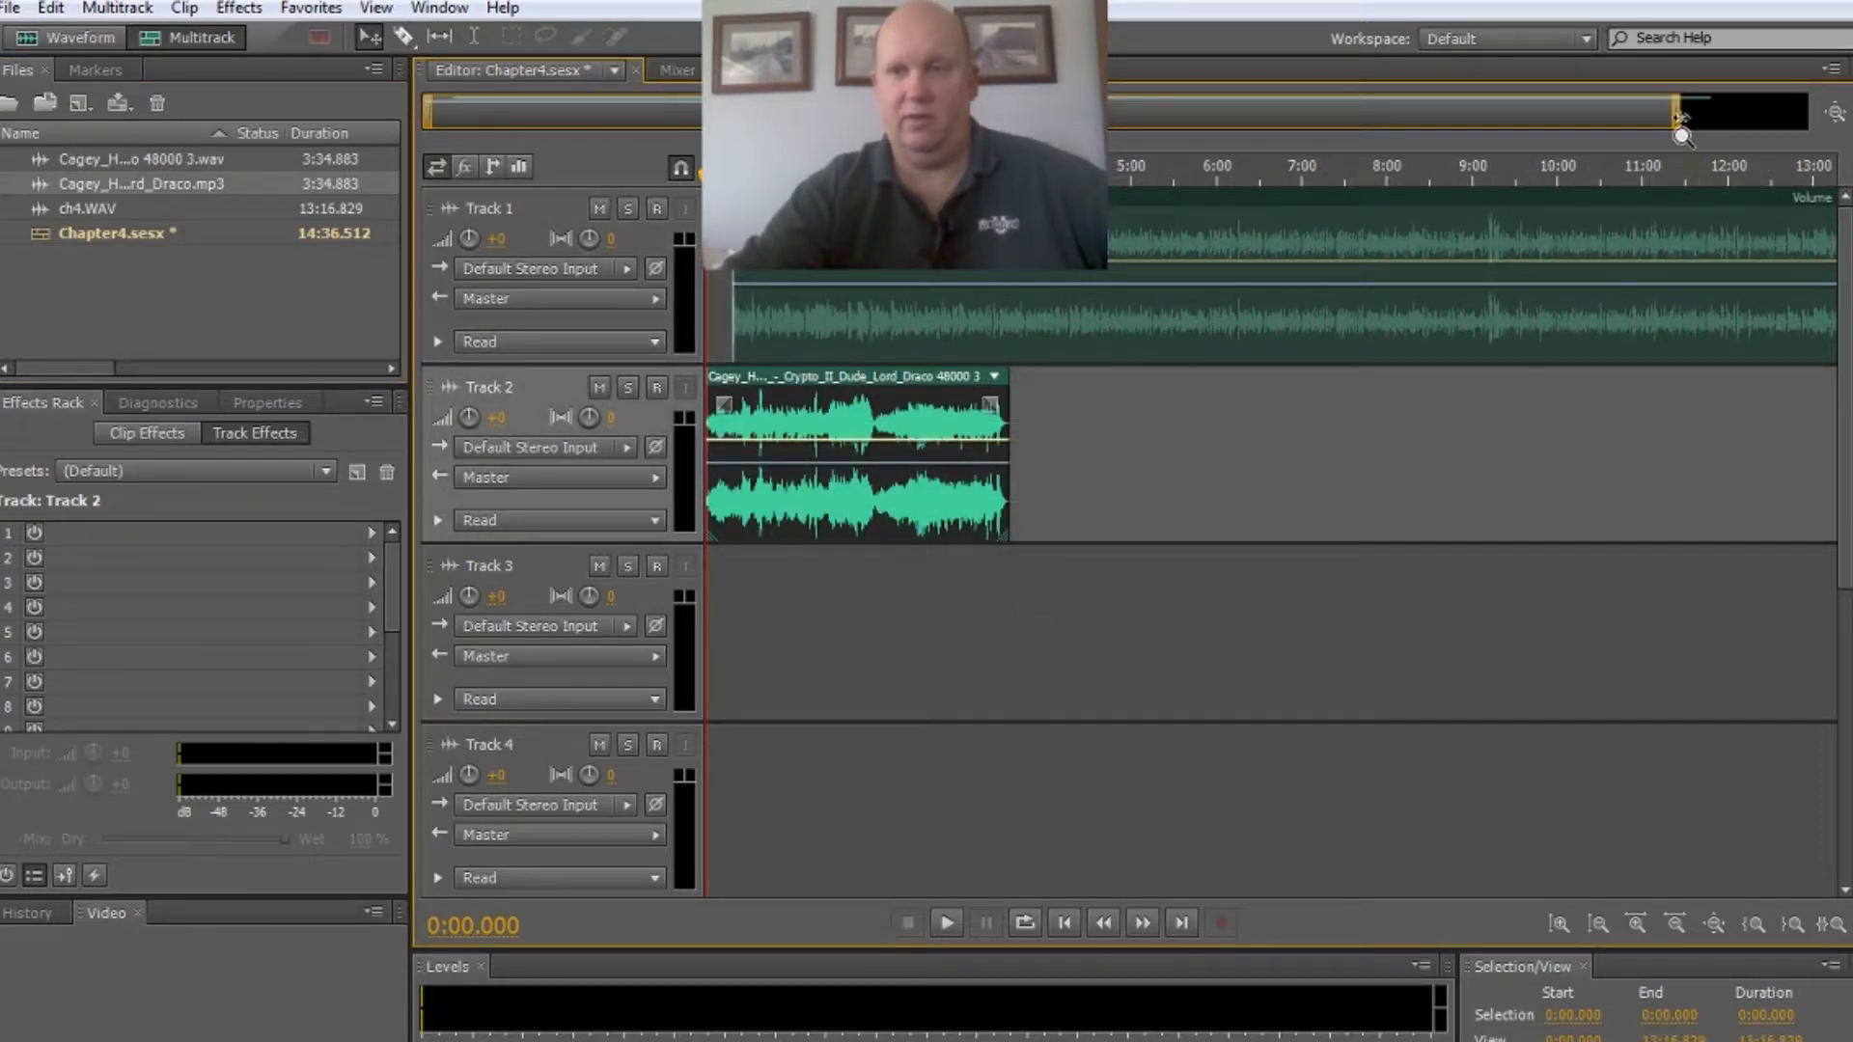
# Play the first seconds of the session to hear the music intro ahead of the narration.
pyautogui.moveTo(1681, 133); pyautogui.dragTo(726, 133)
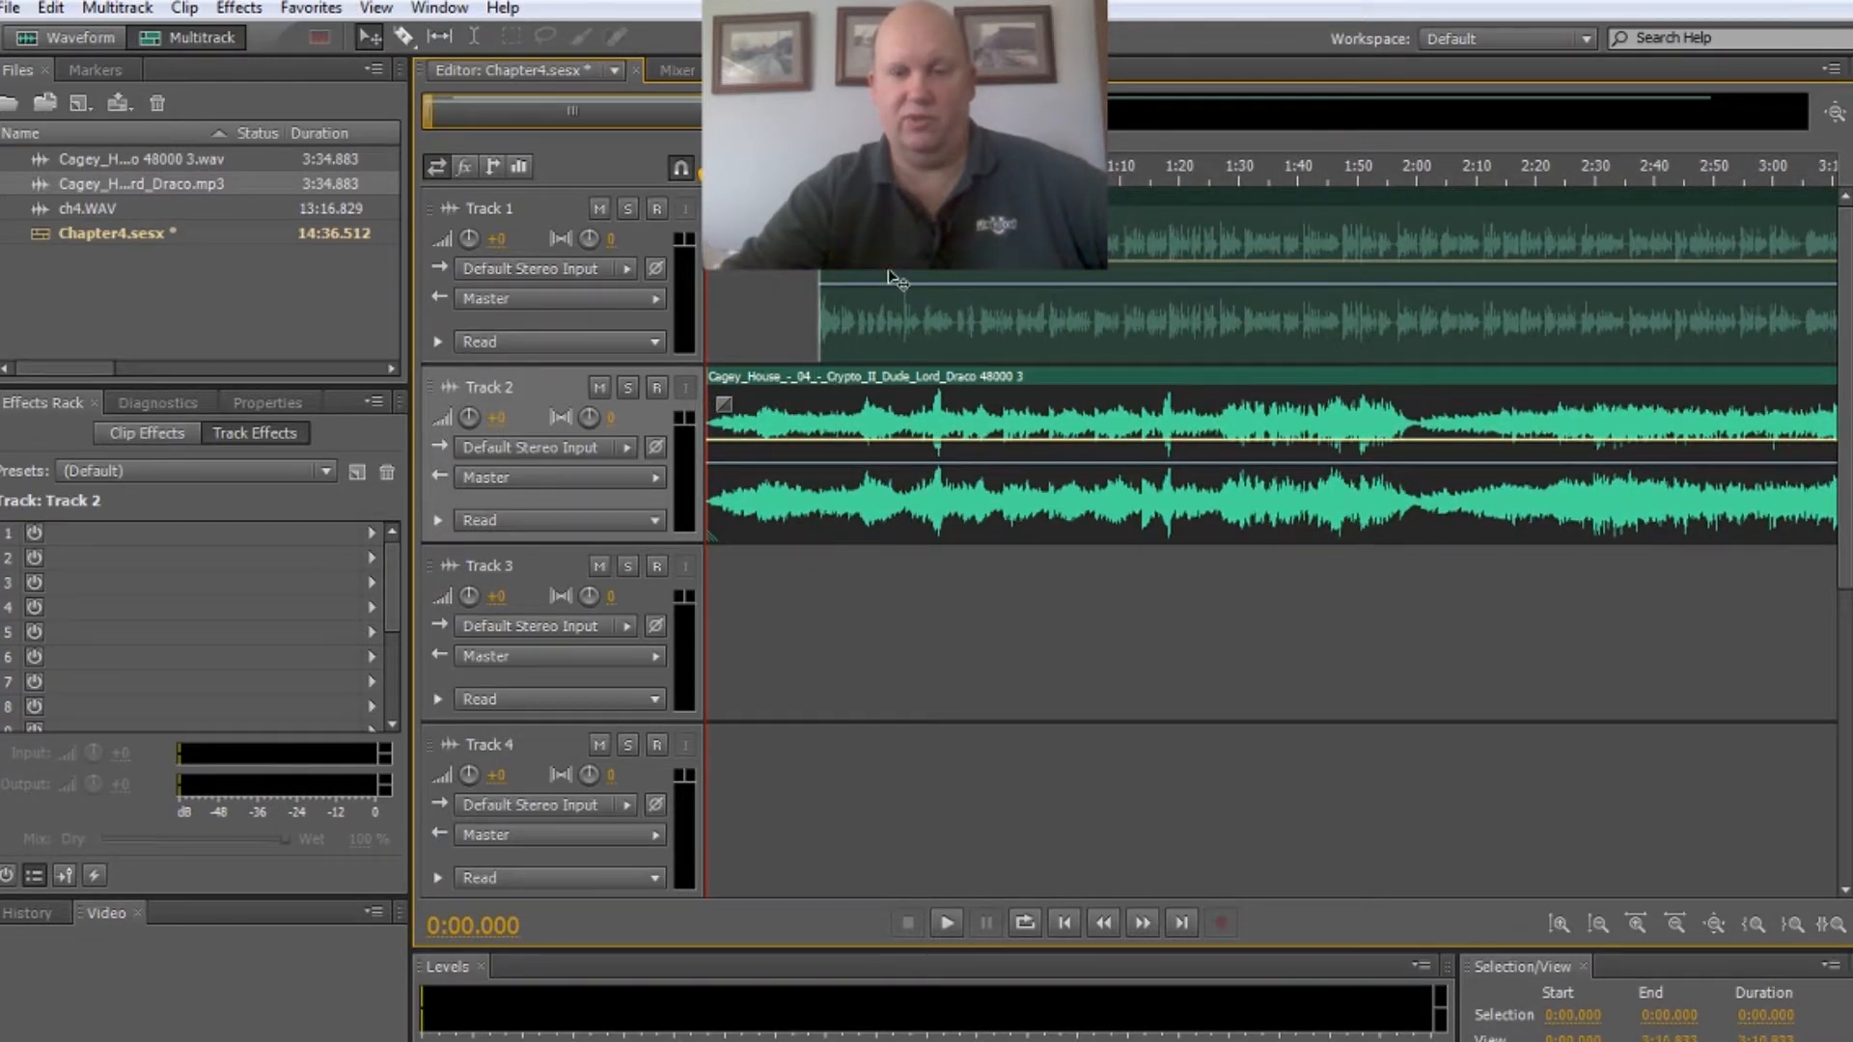
pyautogui.click(945, 923)
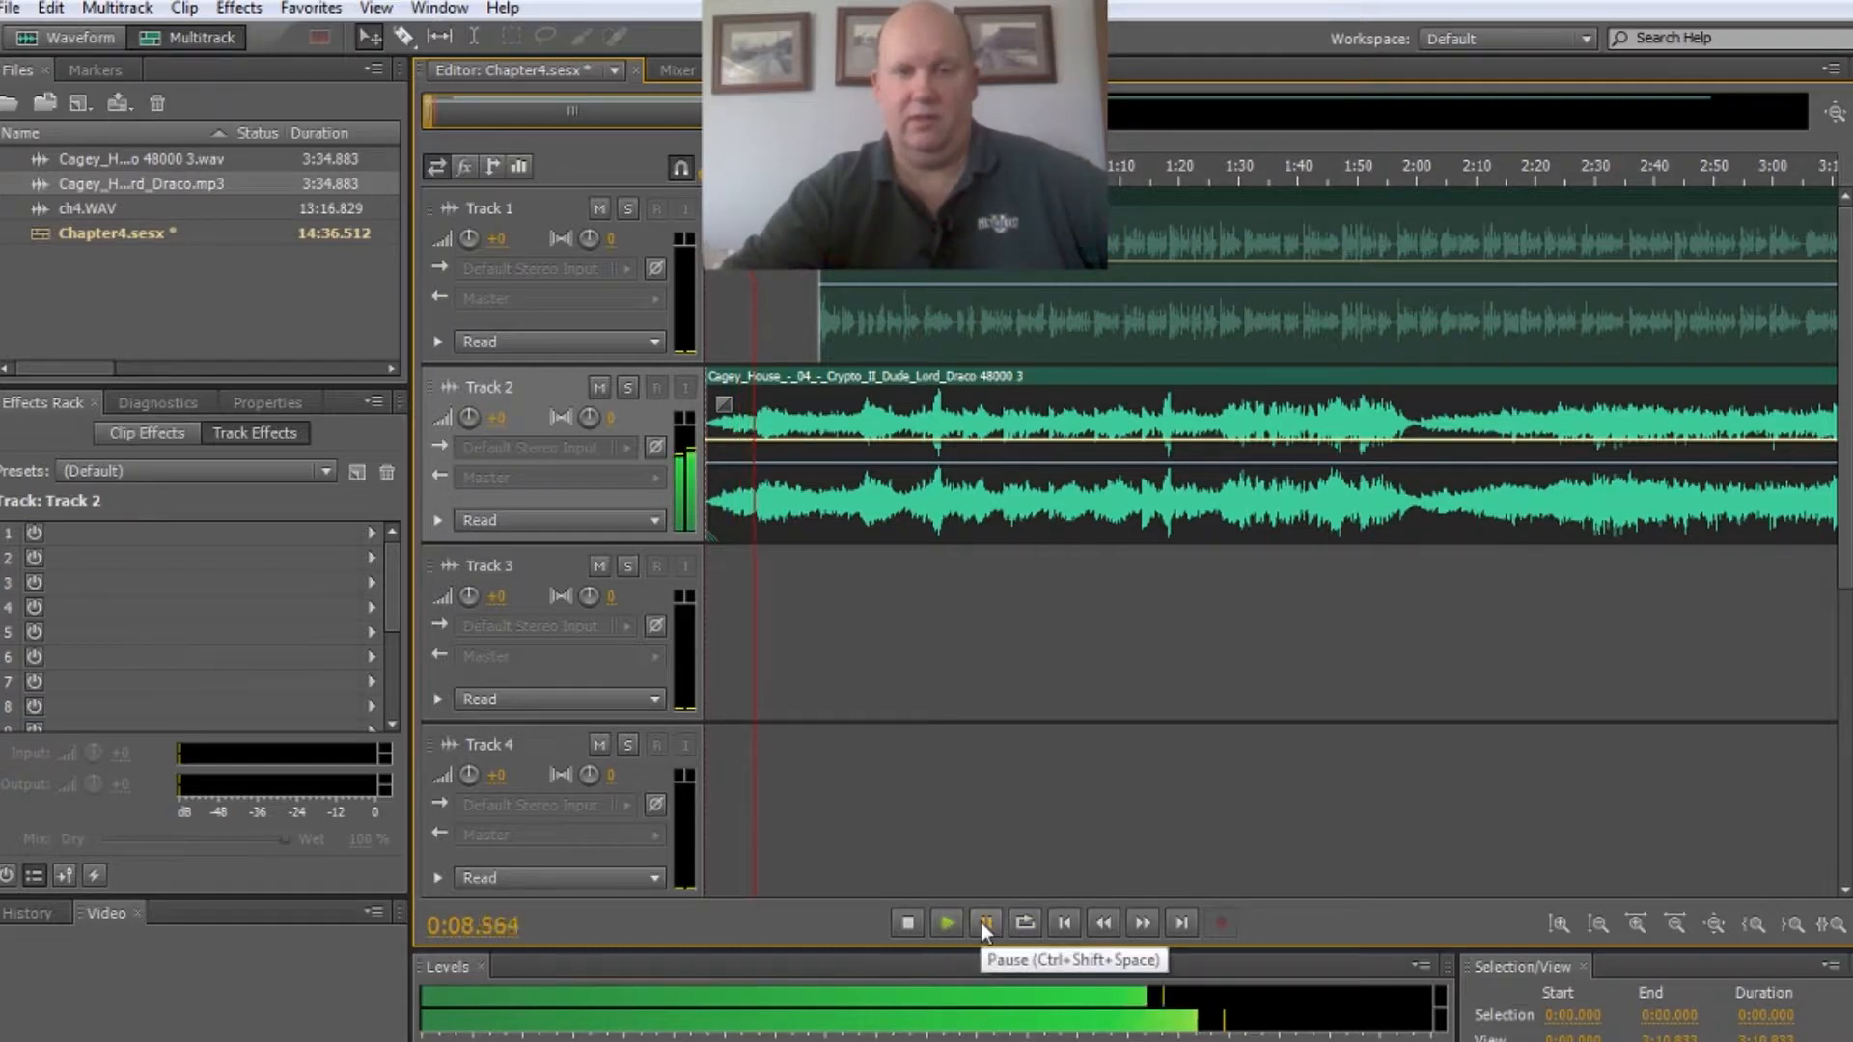
pyautogui.click(983, 922)
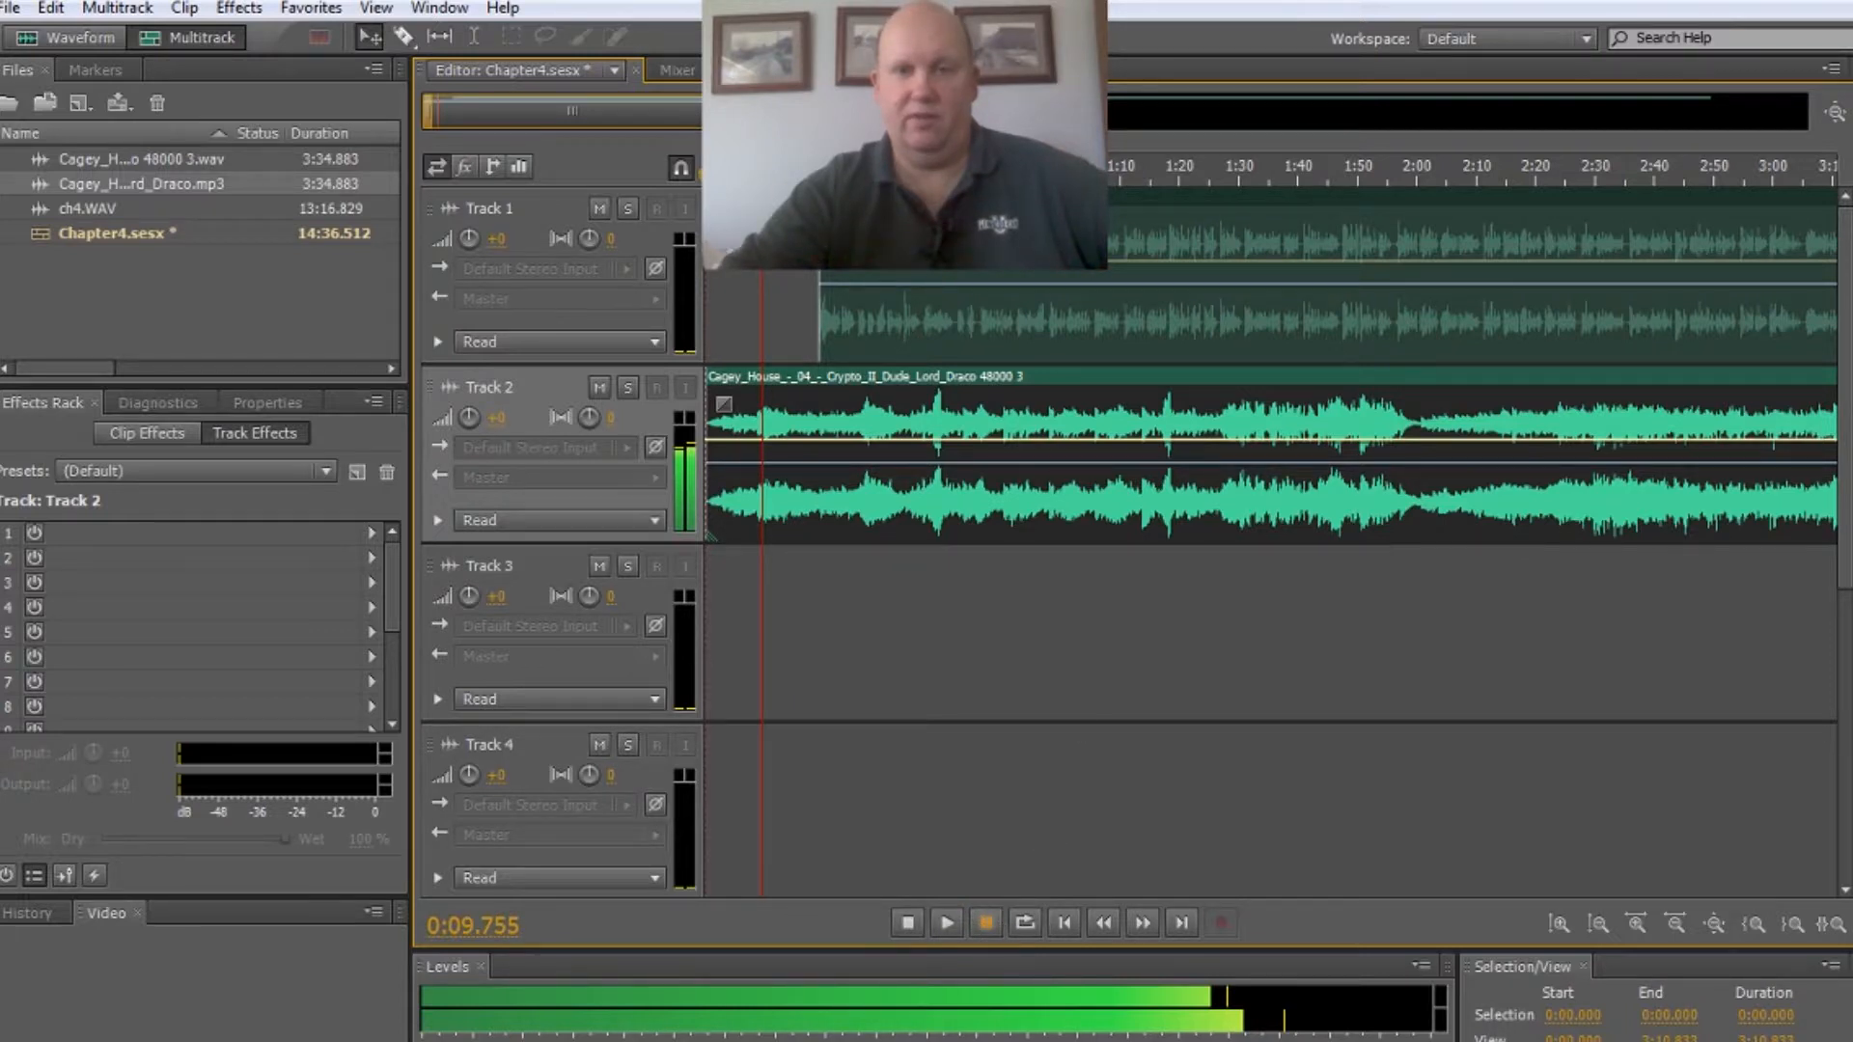
# Shift the narration clip on Track 1 to start at about 0:10, and play the session across its new entry point.
pyautogui.click(951, 241)
pyautogui.moveTo(951, 241); pyautogui.dragTo(895, 241)
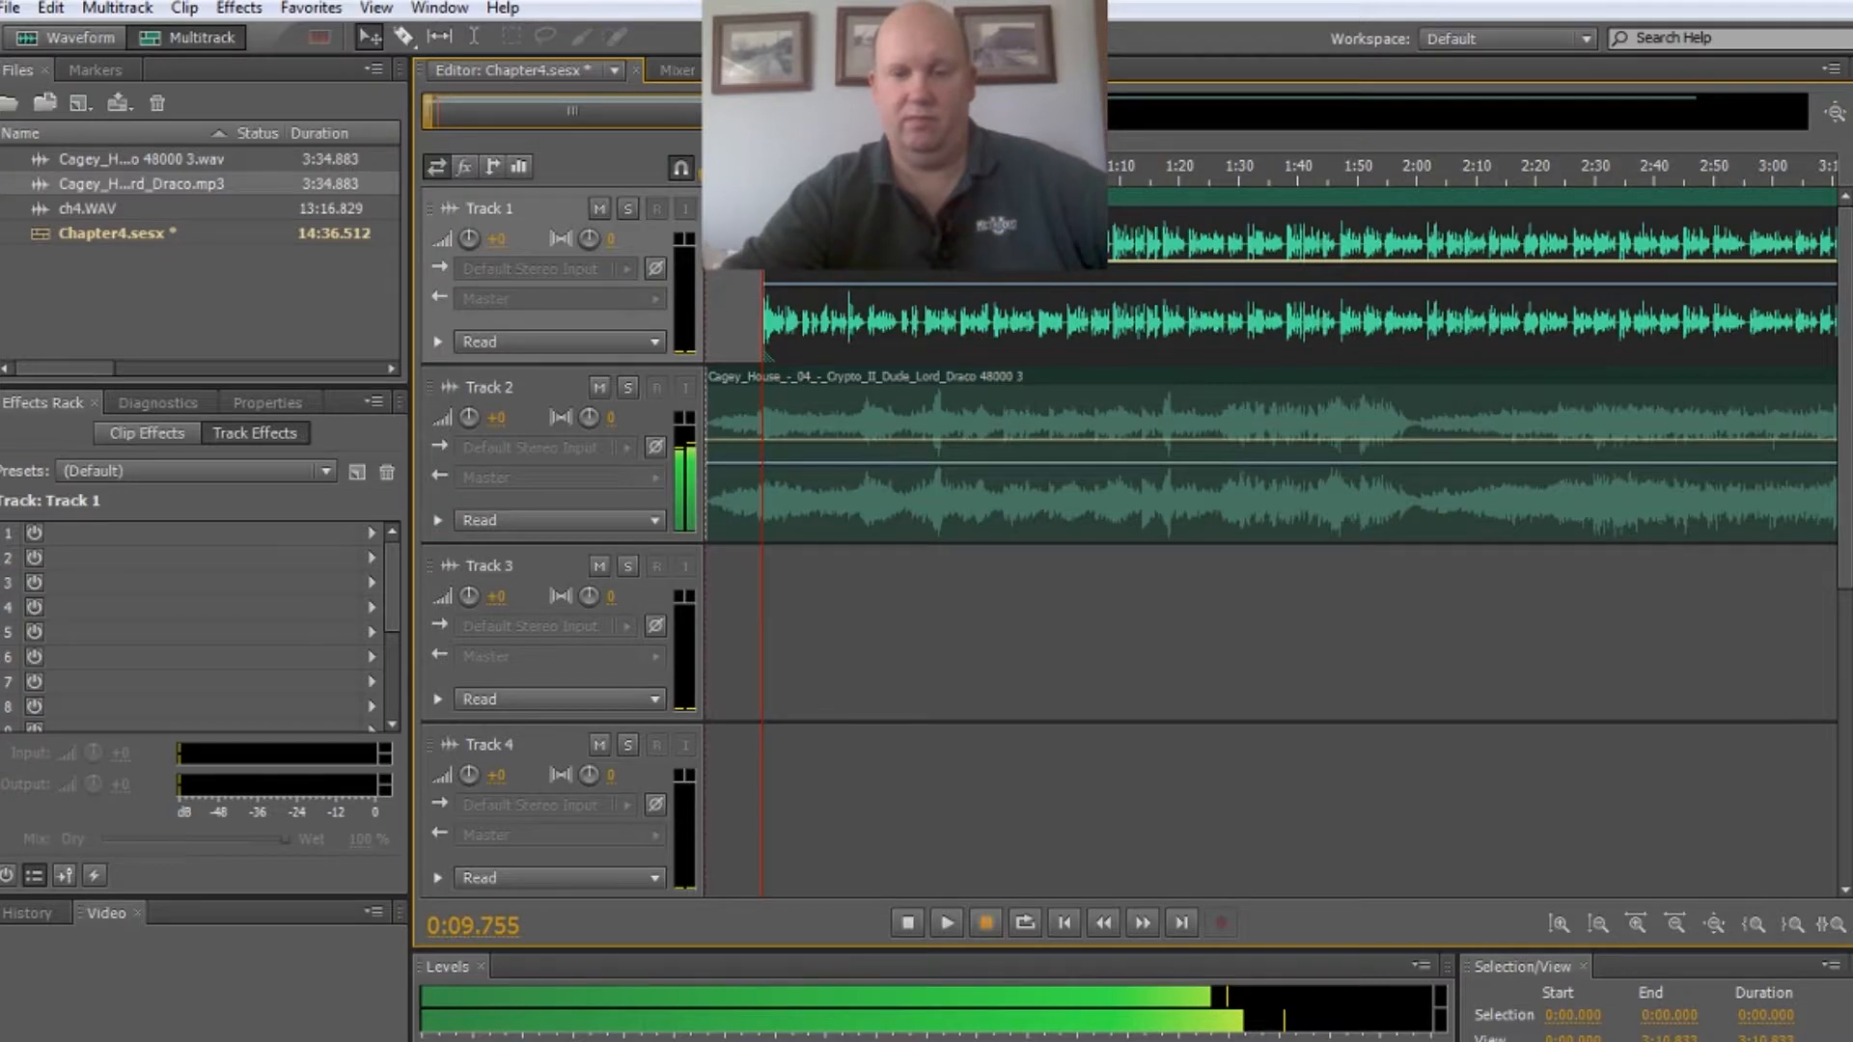
pyautogui.press('space')
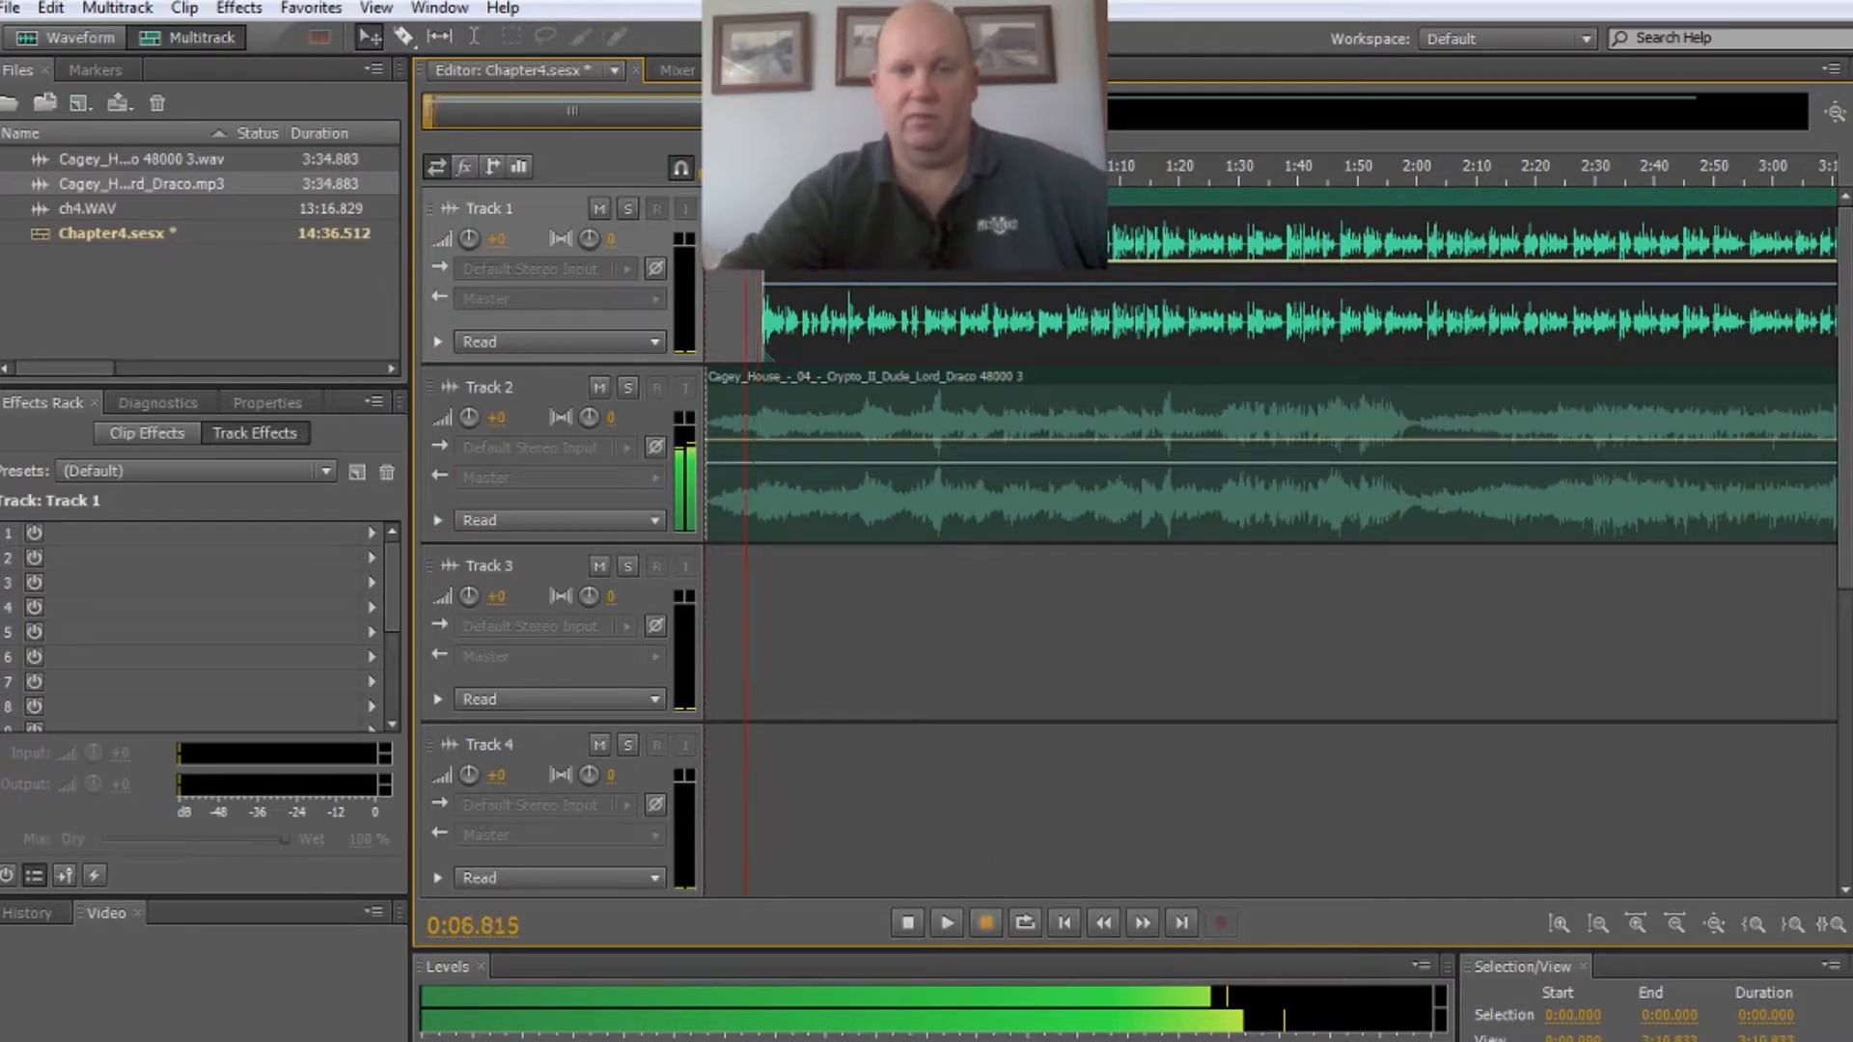
pyautogui.click(948, 927)
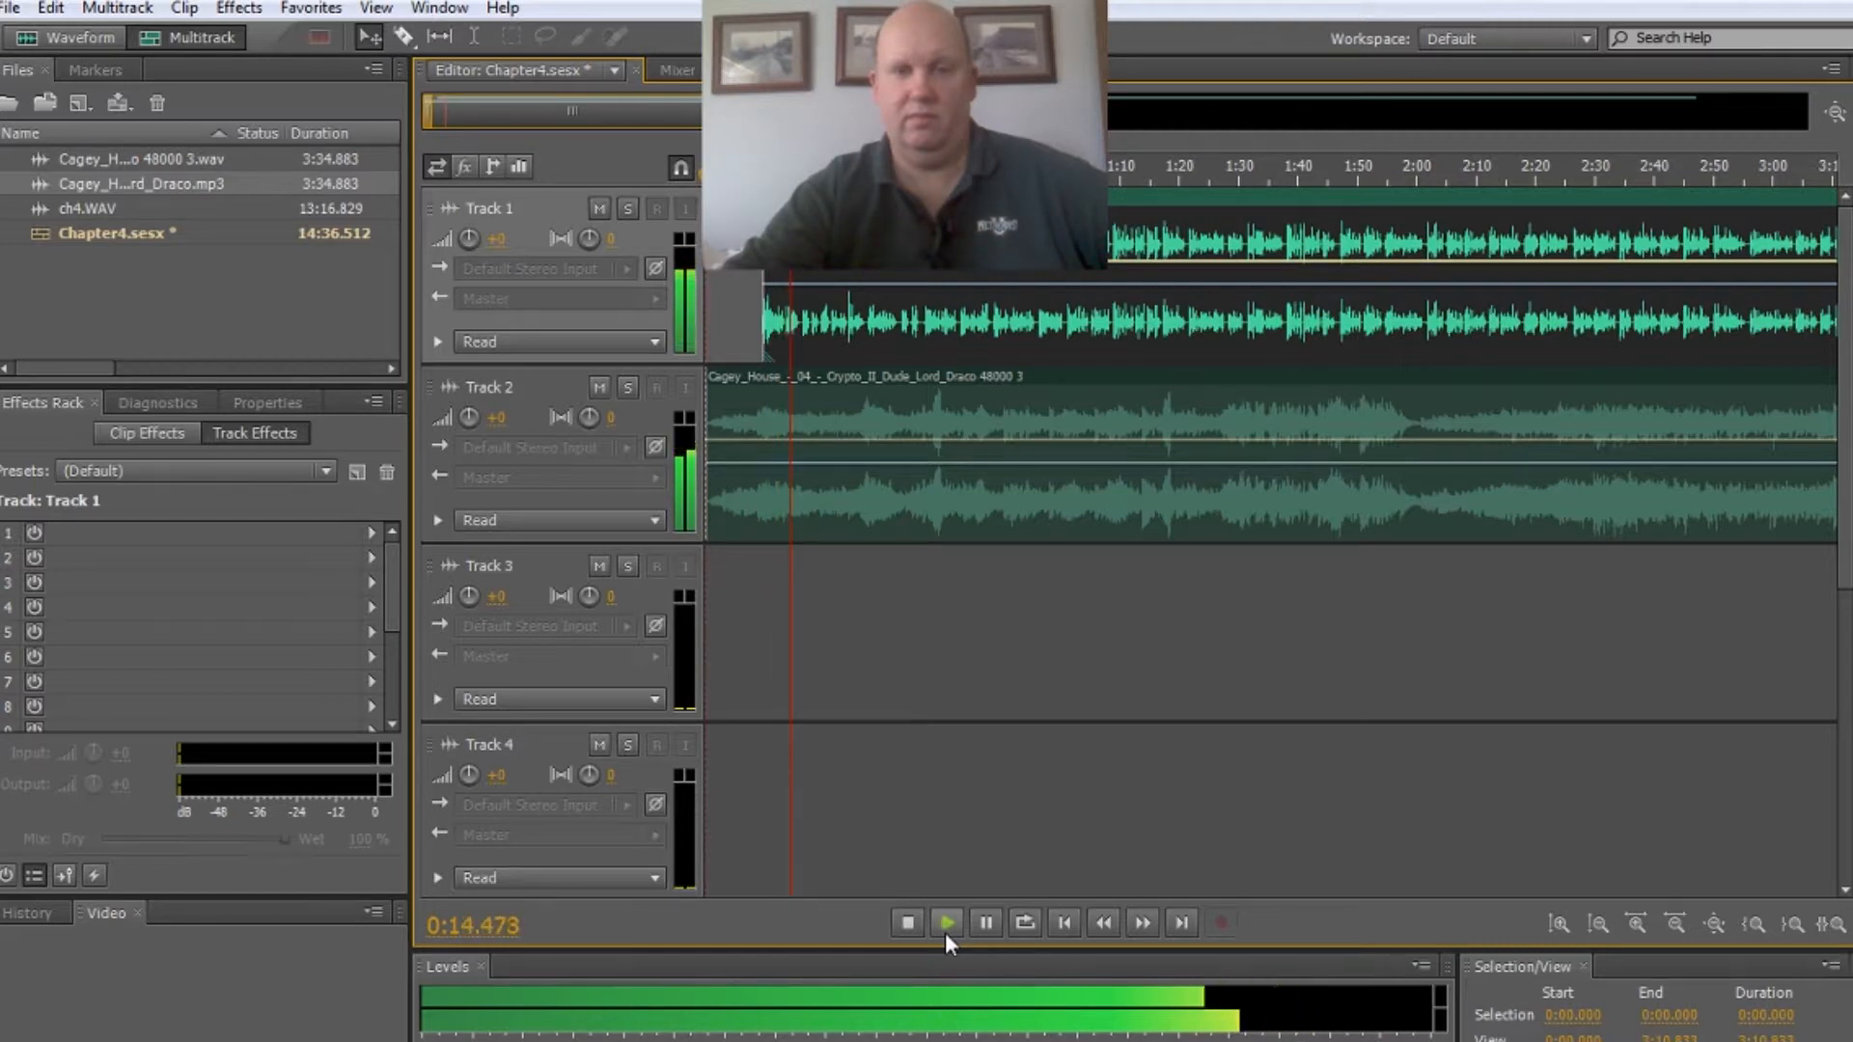
pyautogui.click(985, 923)
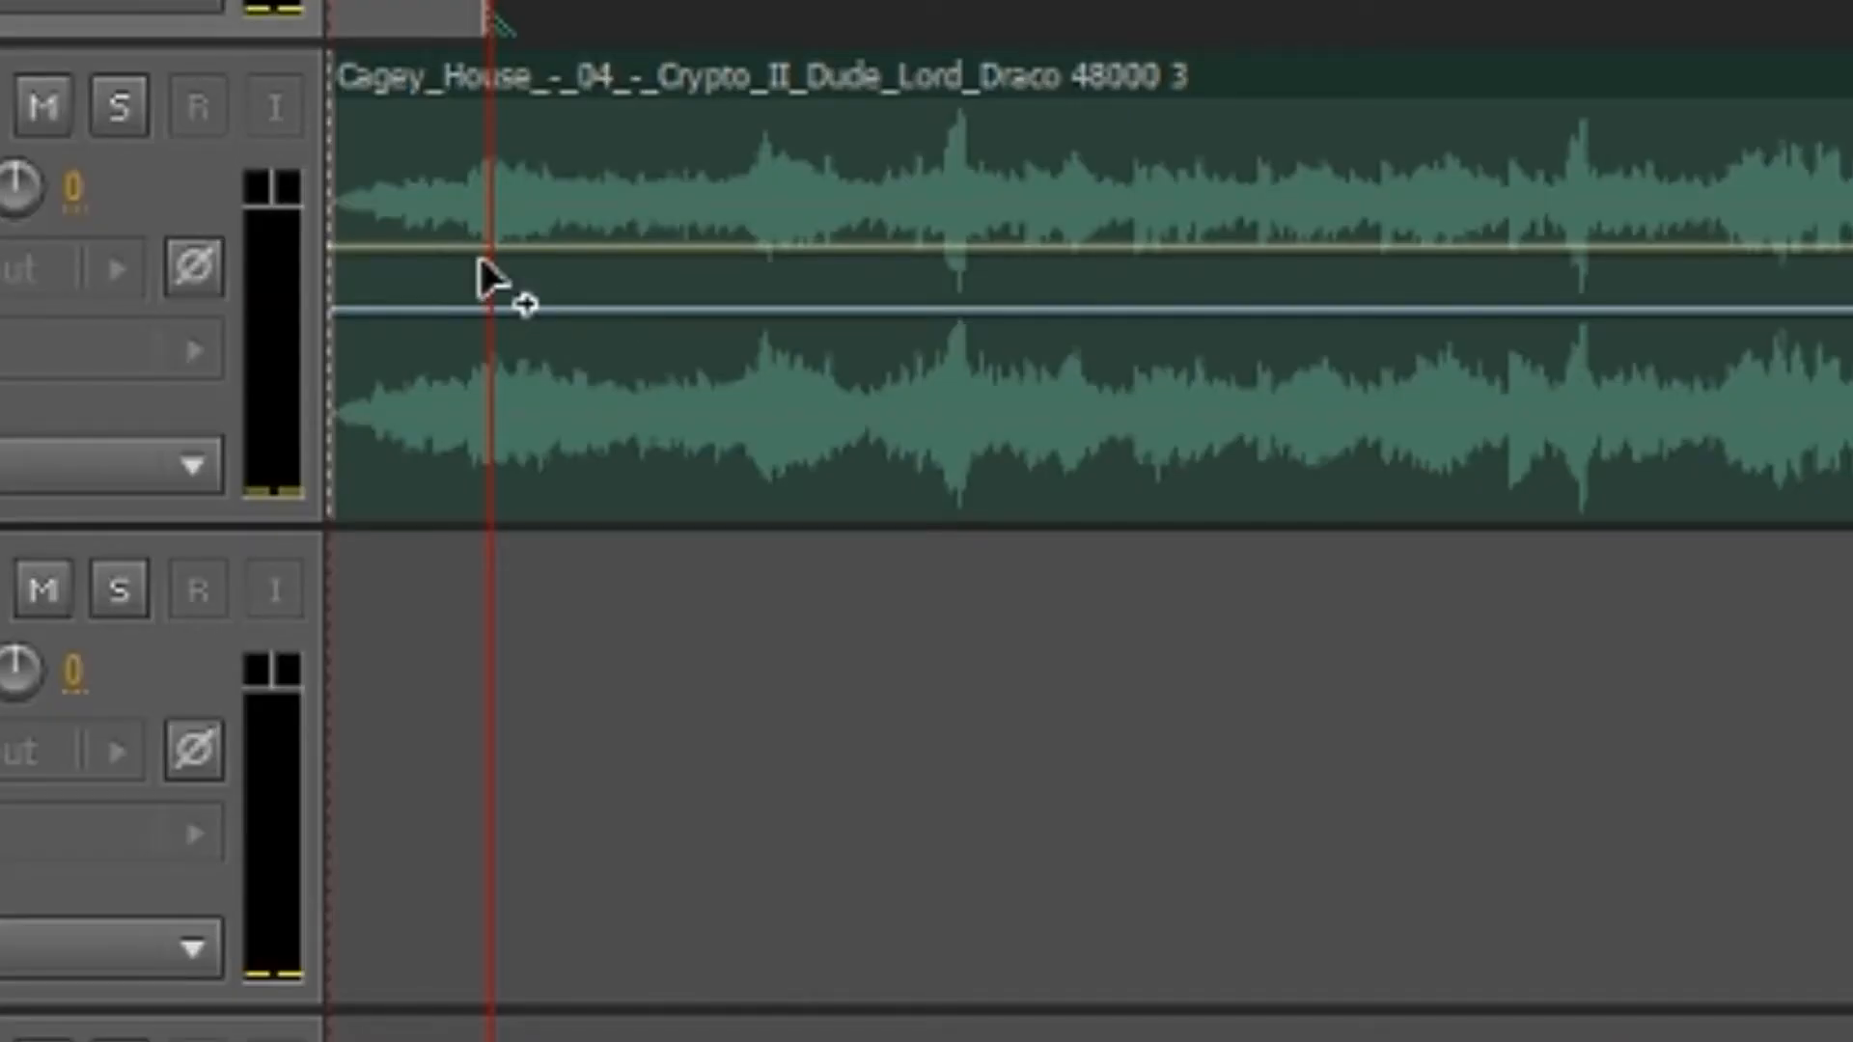
# Add volume keyframes to the Track 2 music clip so it drops from the narration's start at about 0:10 to about -10.4 dB.
pyautogui.click(481, 251)
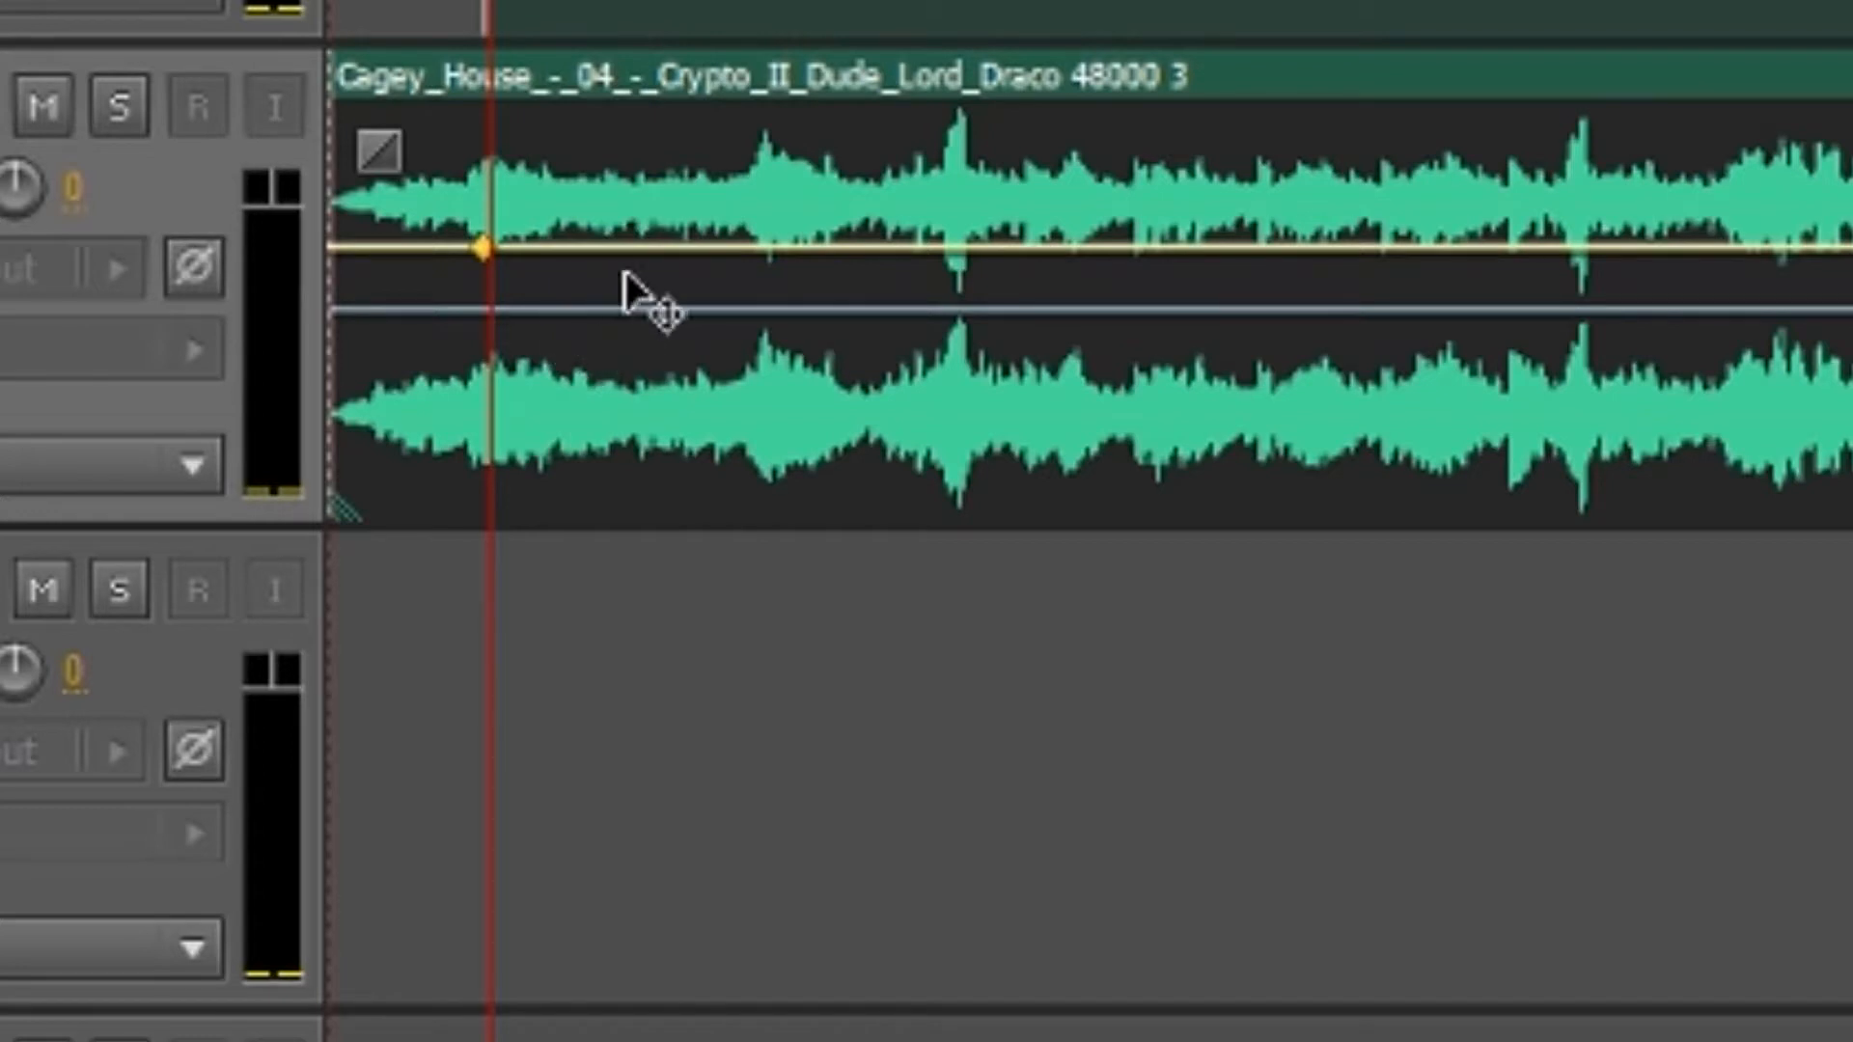
pyautogui.moveTo(668, 249); pyautogui.dragTo(609, 360)
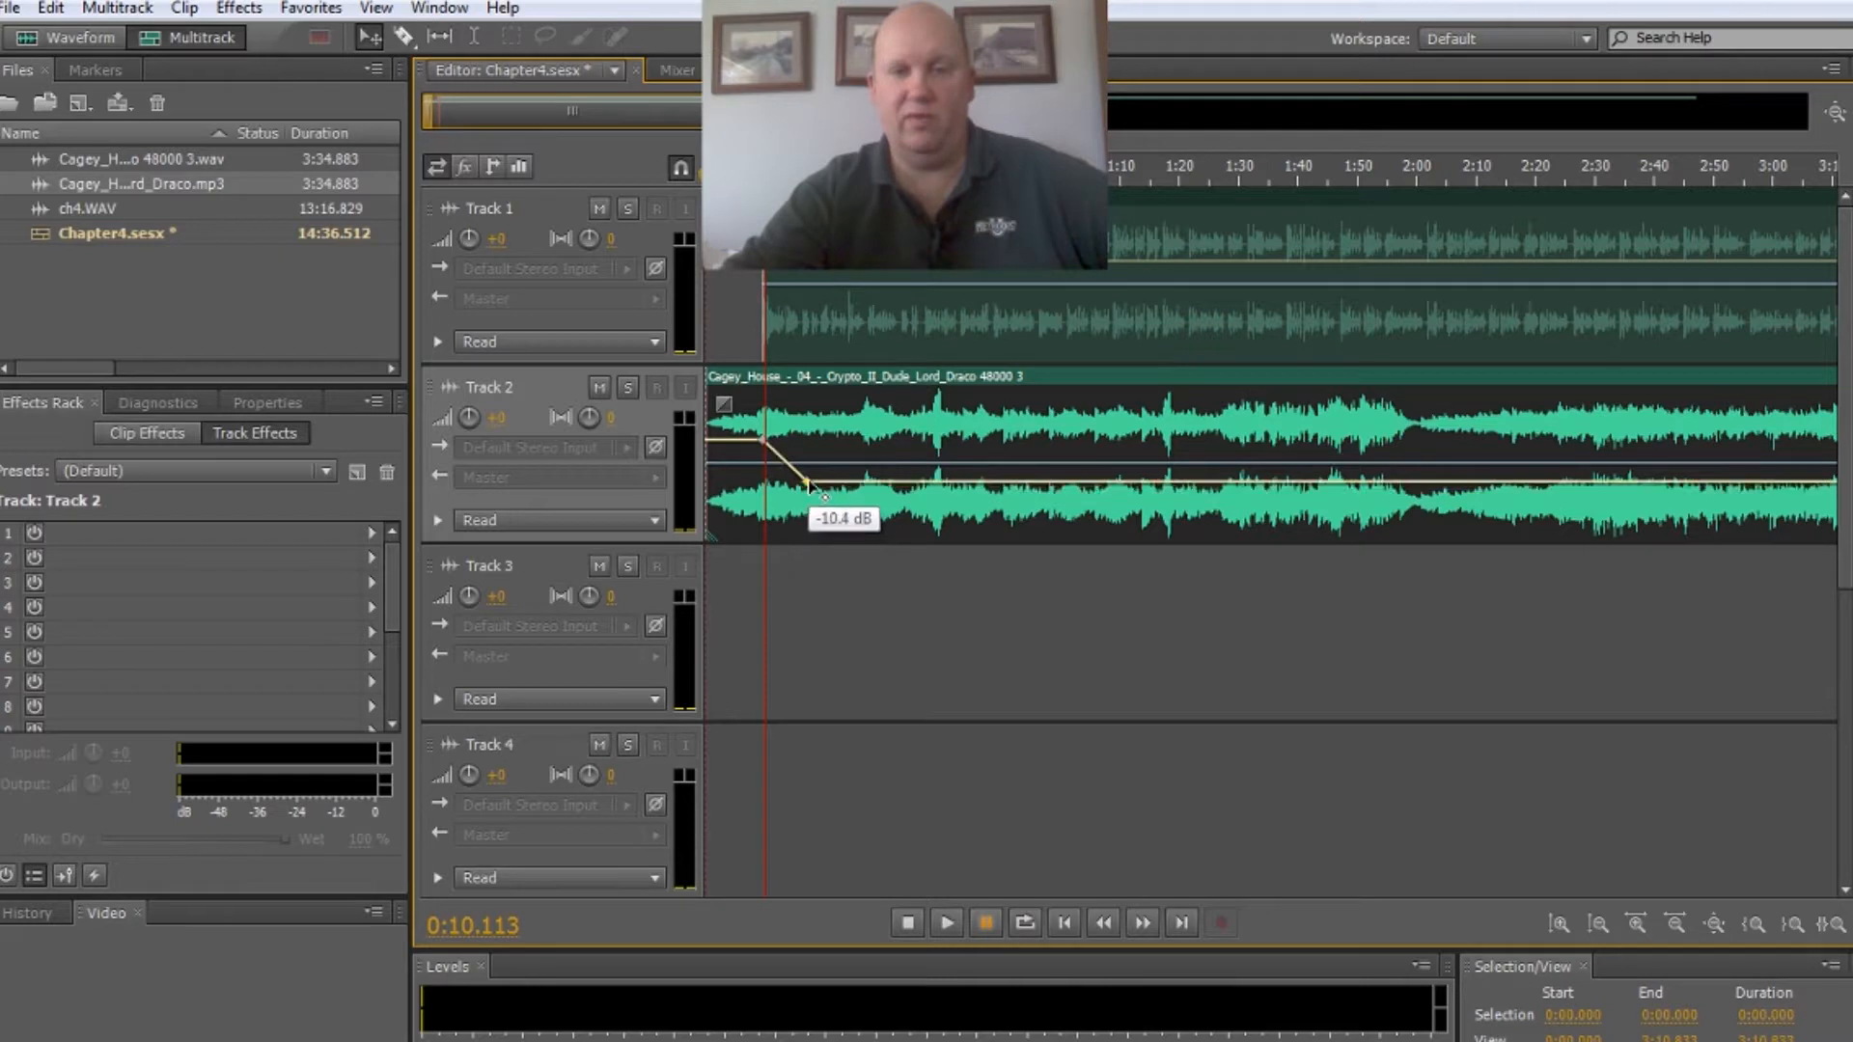
pyautogui.moveTo(808, 484); pyautogui.dragTo(808, 485)
# Play the session from about 0:07 to check the music level under the narration.
pyautogui.click(750, 174)
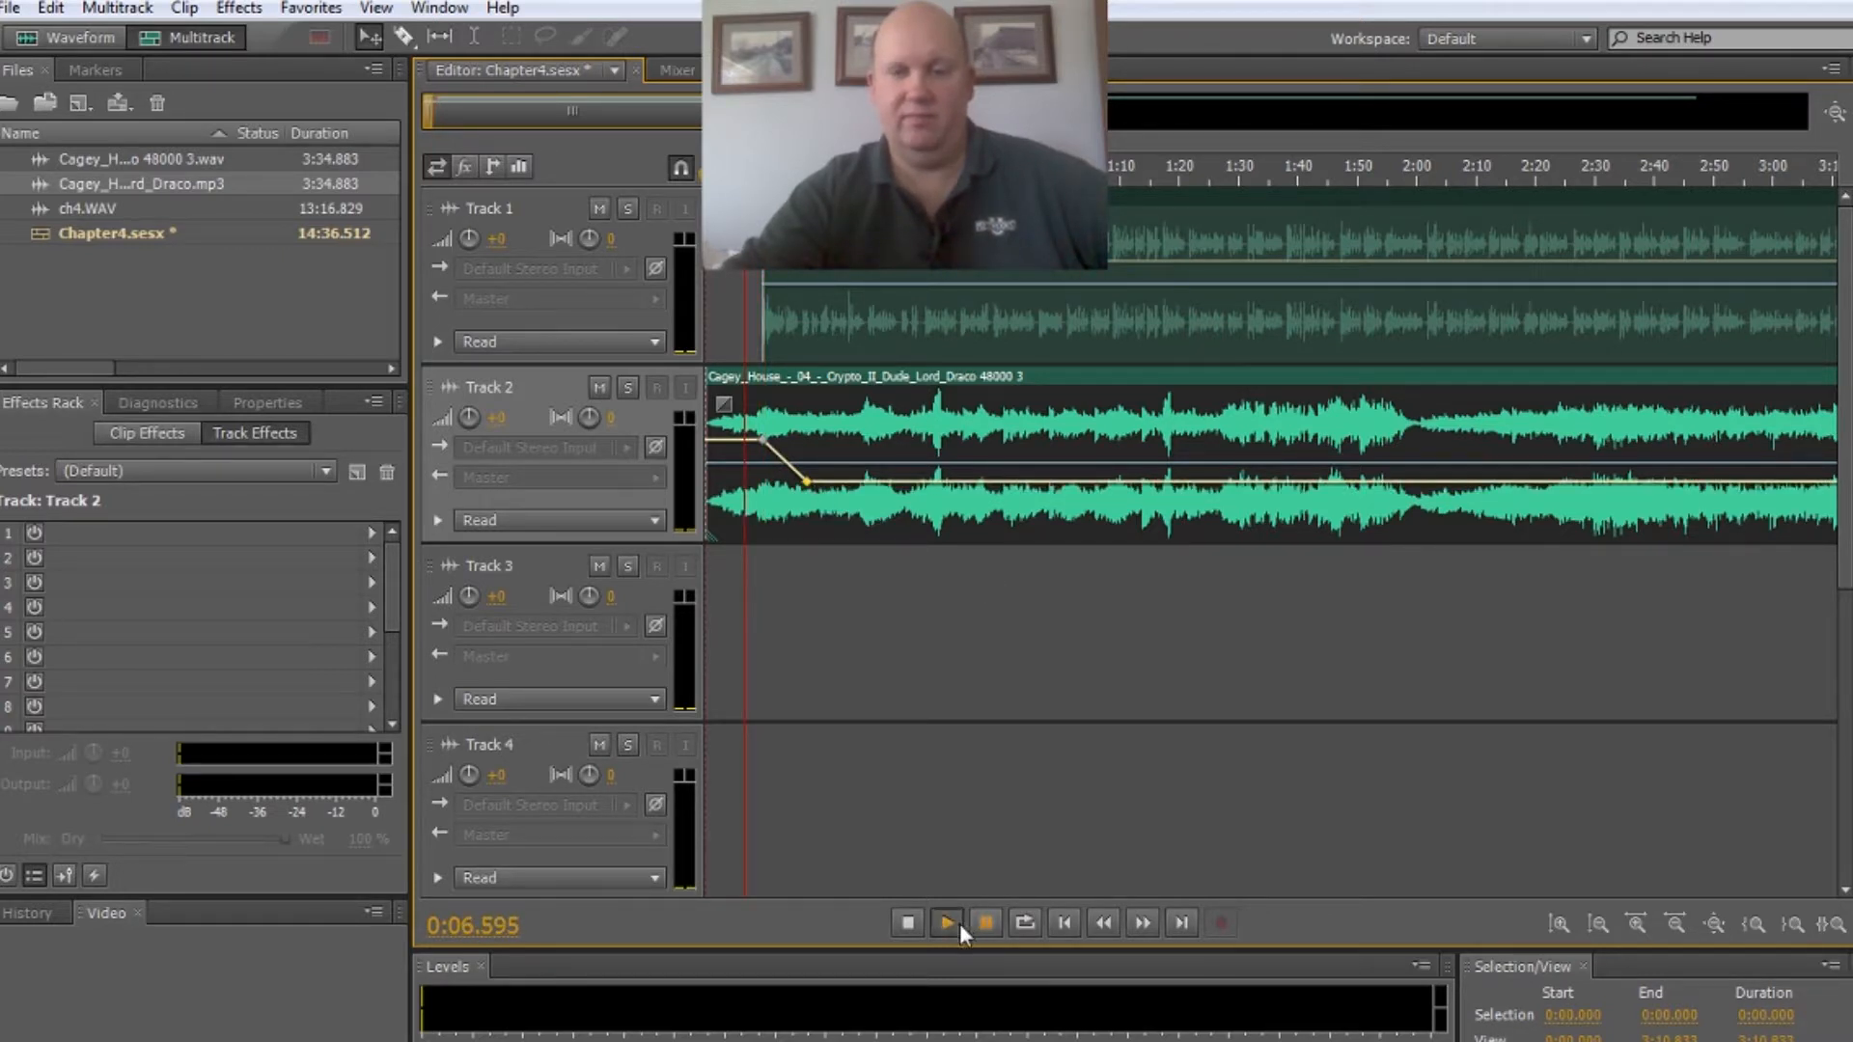
pyautogui.click(960, 926)
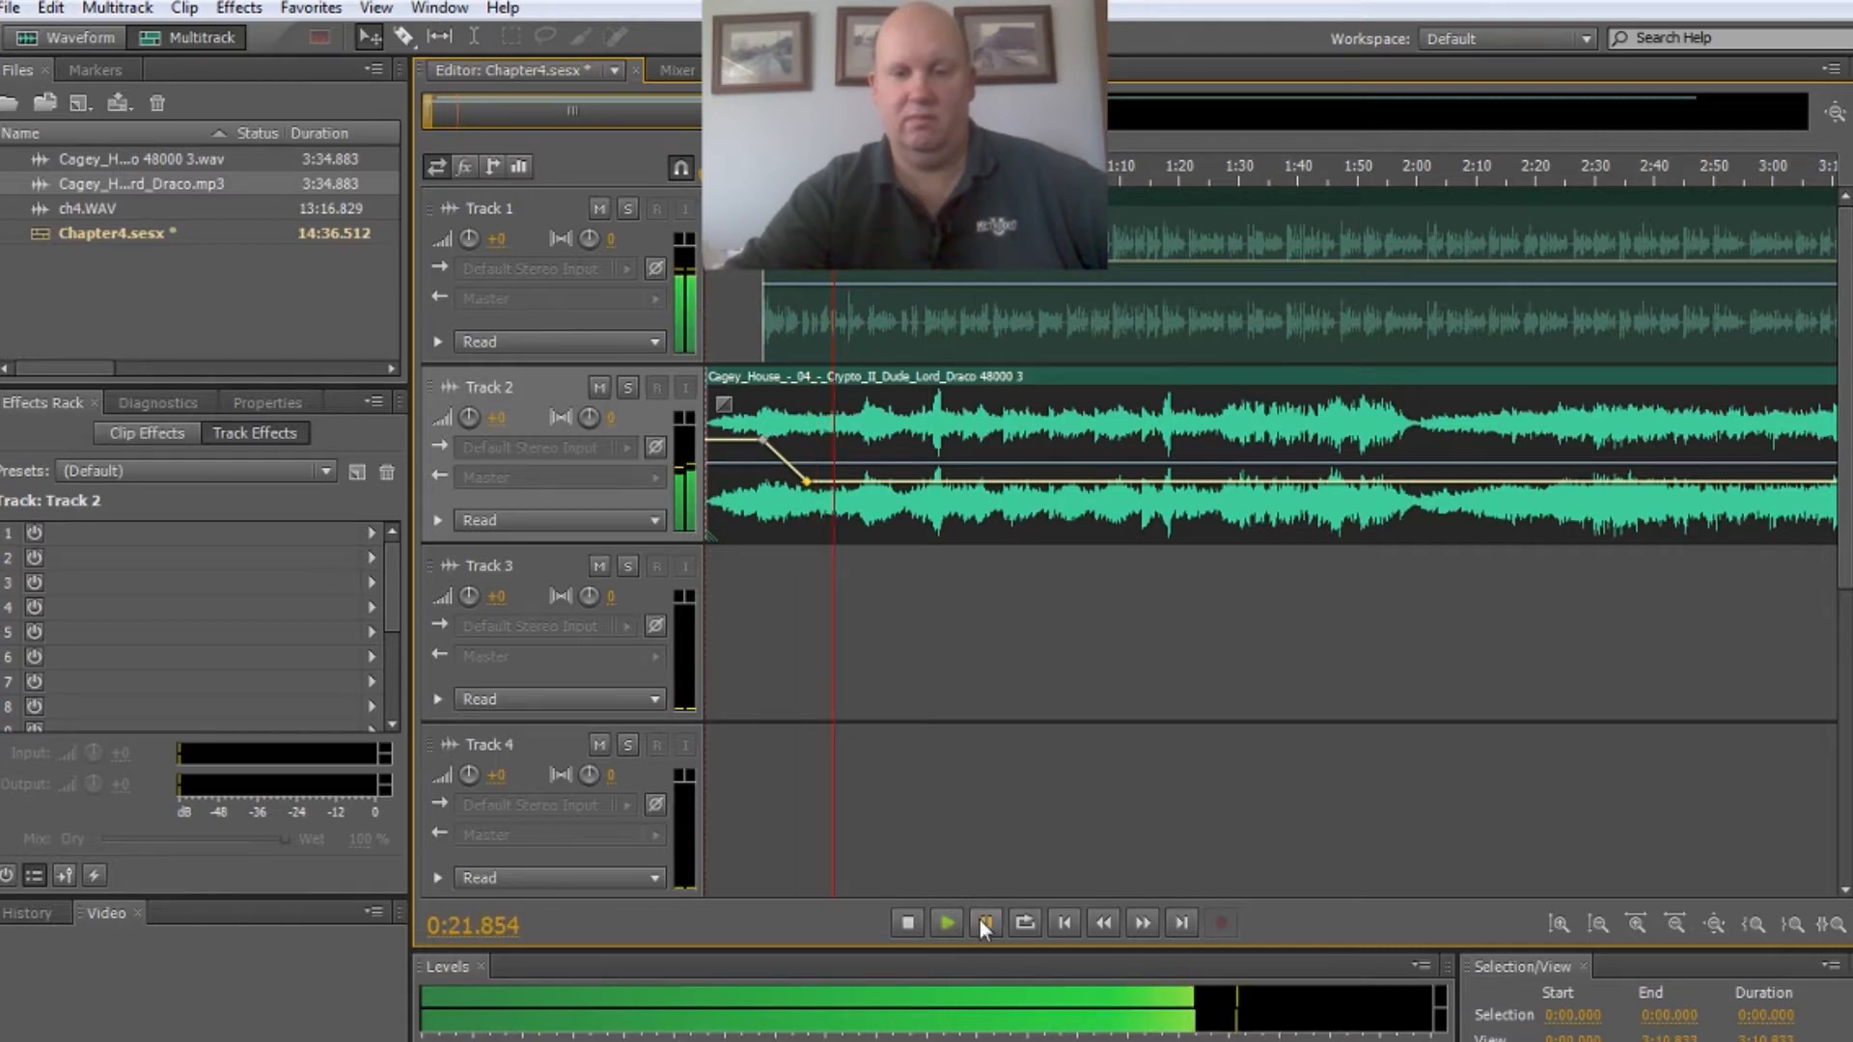
pyautogui.click(985, 923)
# Make the music duck deeper and sooner by moving its lower volume keyframe down and earlier and its first keyframe to about 0:07.
pyautogui.moveTo(809, 482)
pyautogui.mouseDown()
pyautogui.moveTo(813, 505)
pyautogui.moveTo(791, 506)
pyautogui.mouseUp()
pyautogui.click(764, 444)
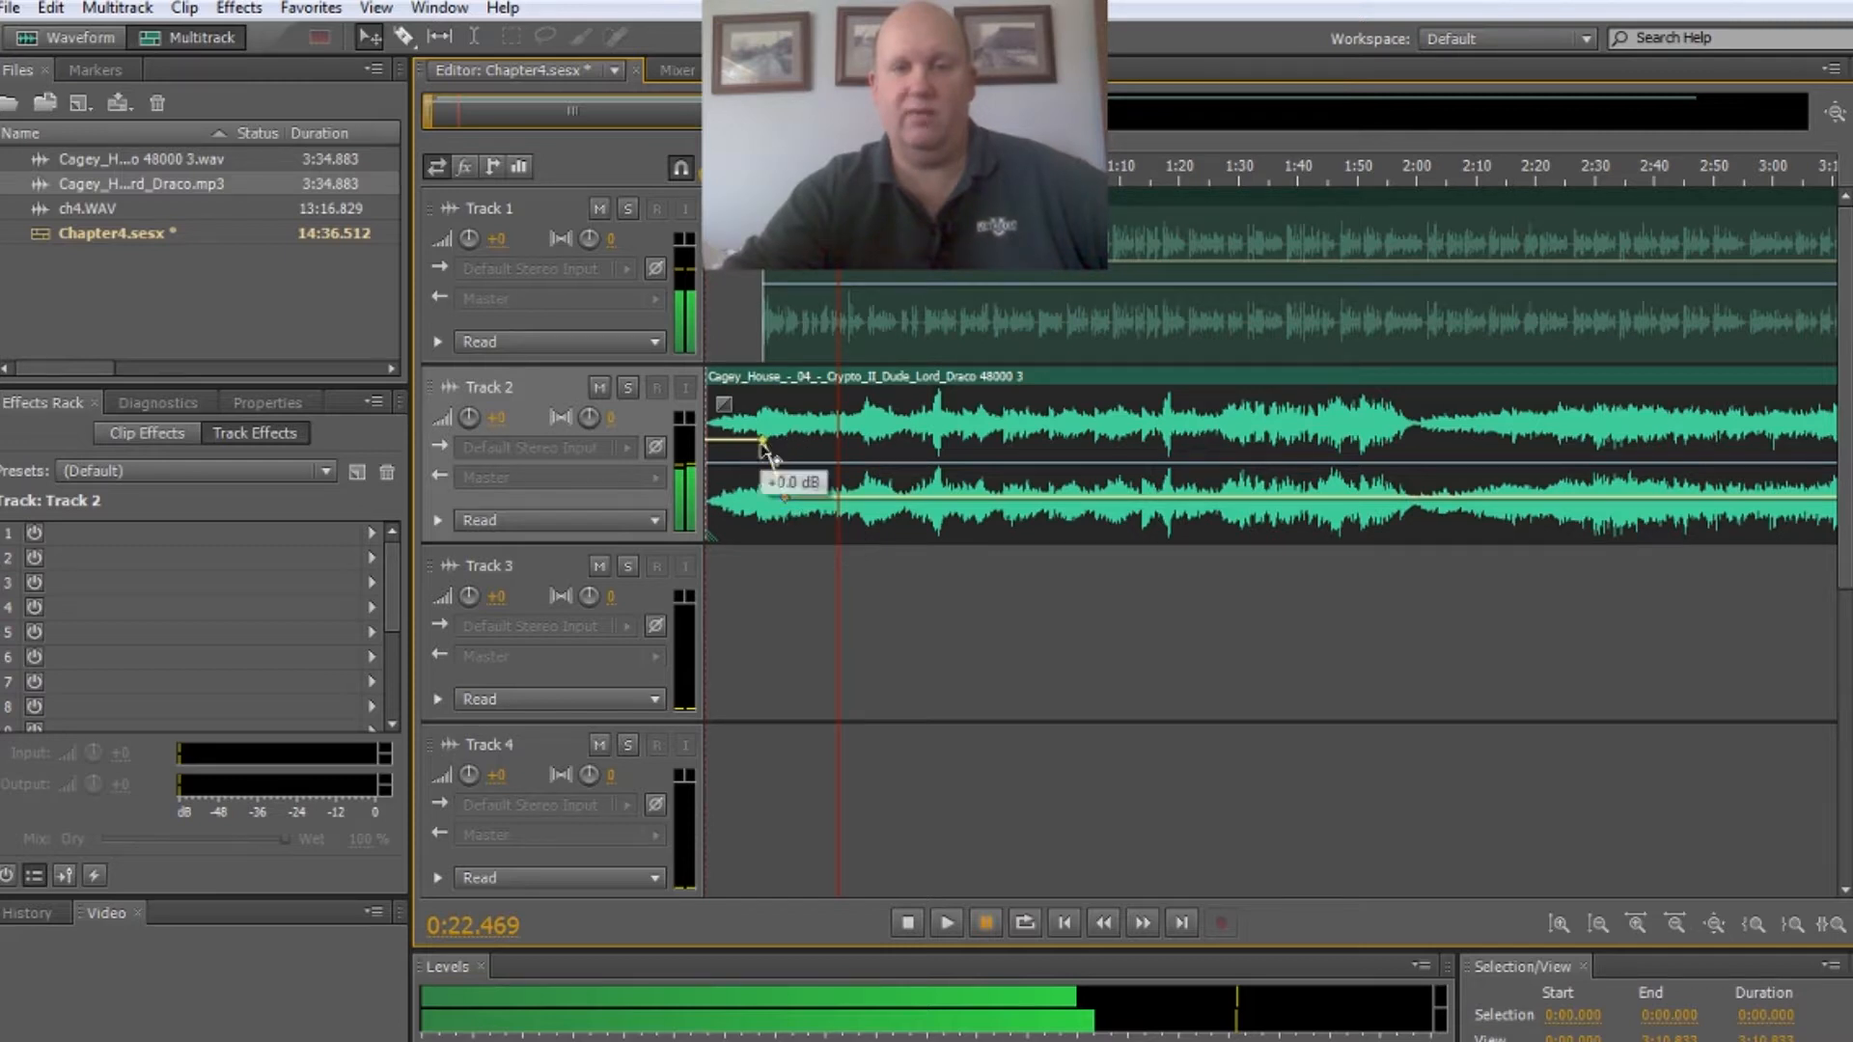
pyautogui.moveTo(762, 444); pyautogui.dragTo(745, 444)
# Play the session from about 0:04 to hear the revised music fade under the narration.
pyautogui.click(816, 168)
pyautogui.moveTo(798, 168); pyautogui.dragTo(729, 168)
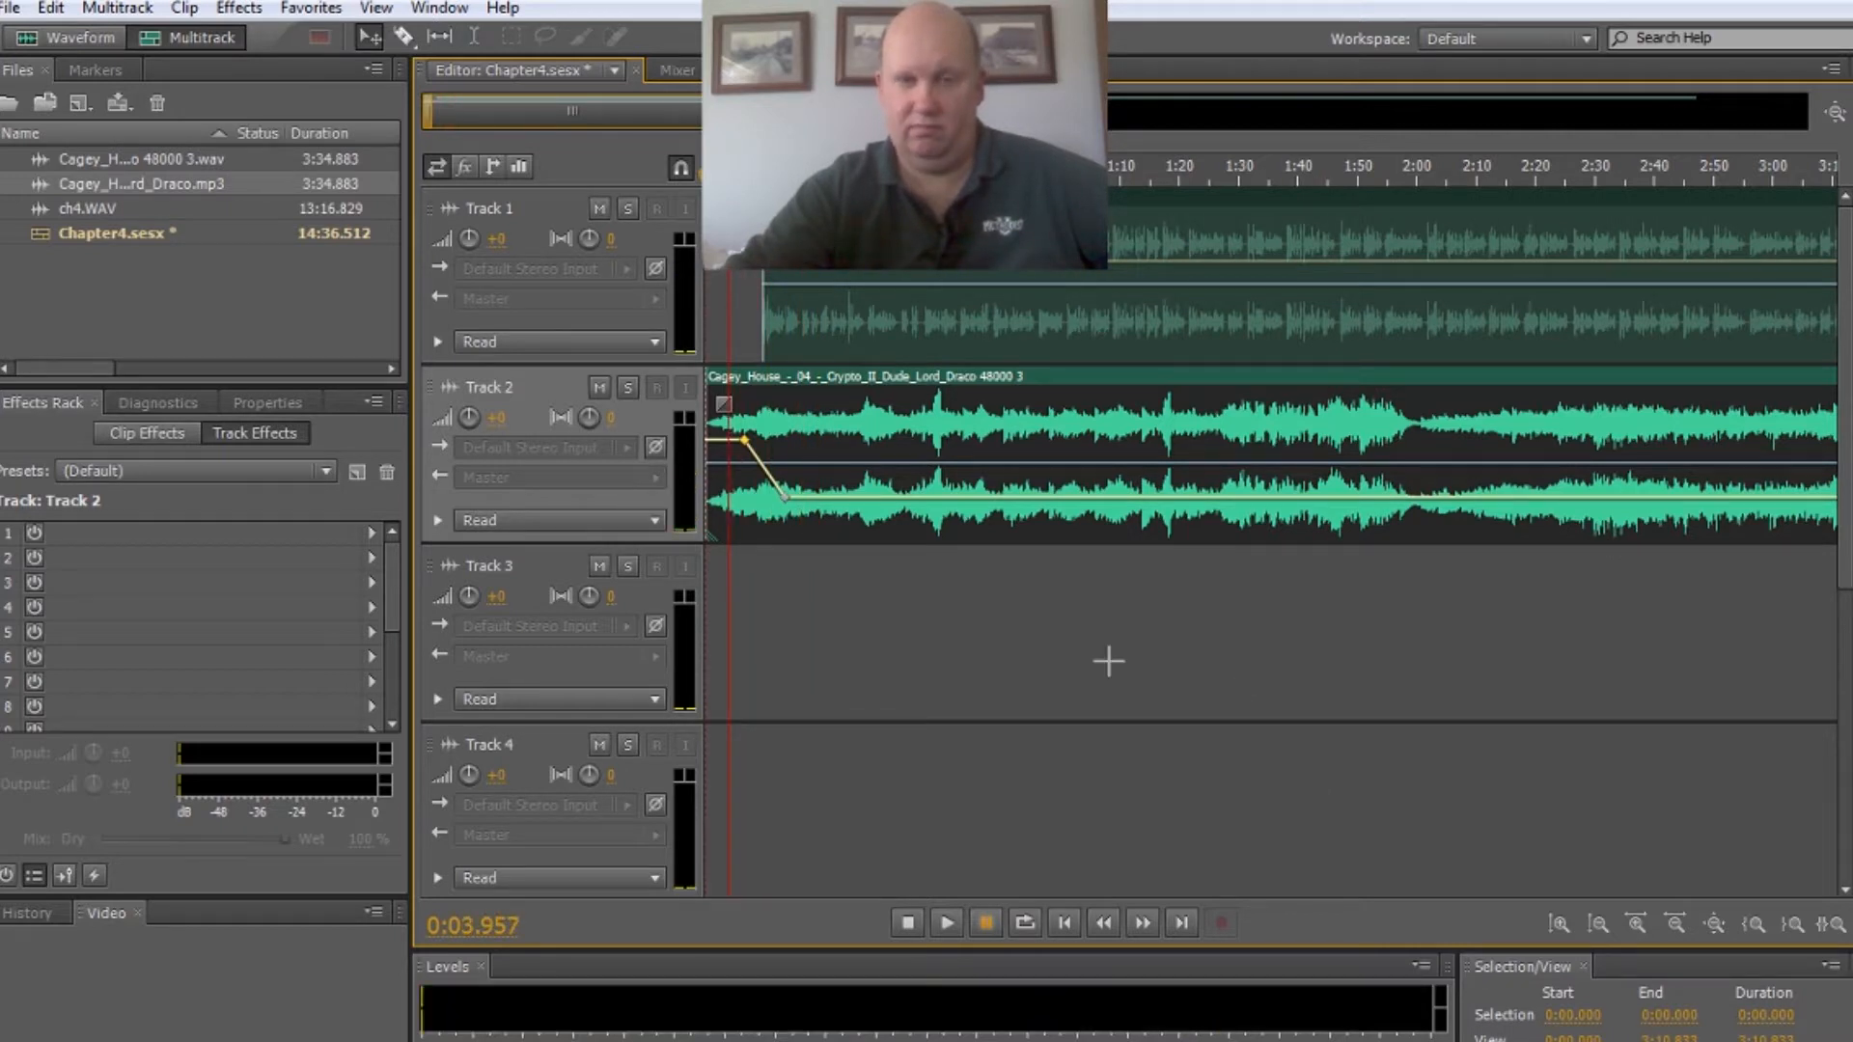
pyautogui.click(947, 923)
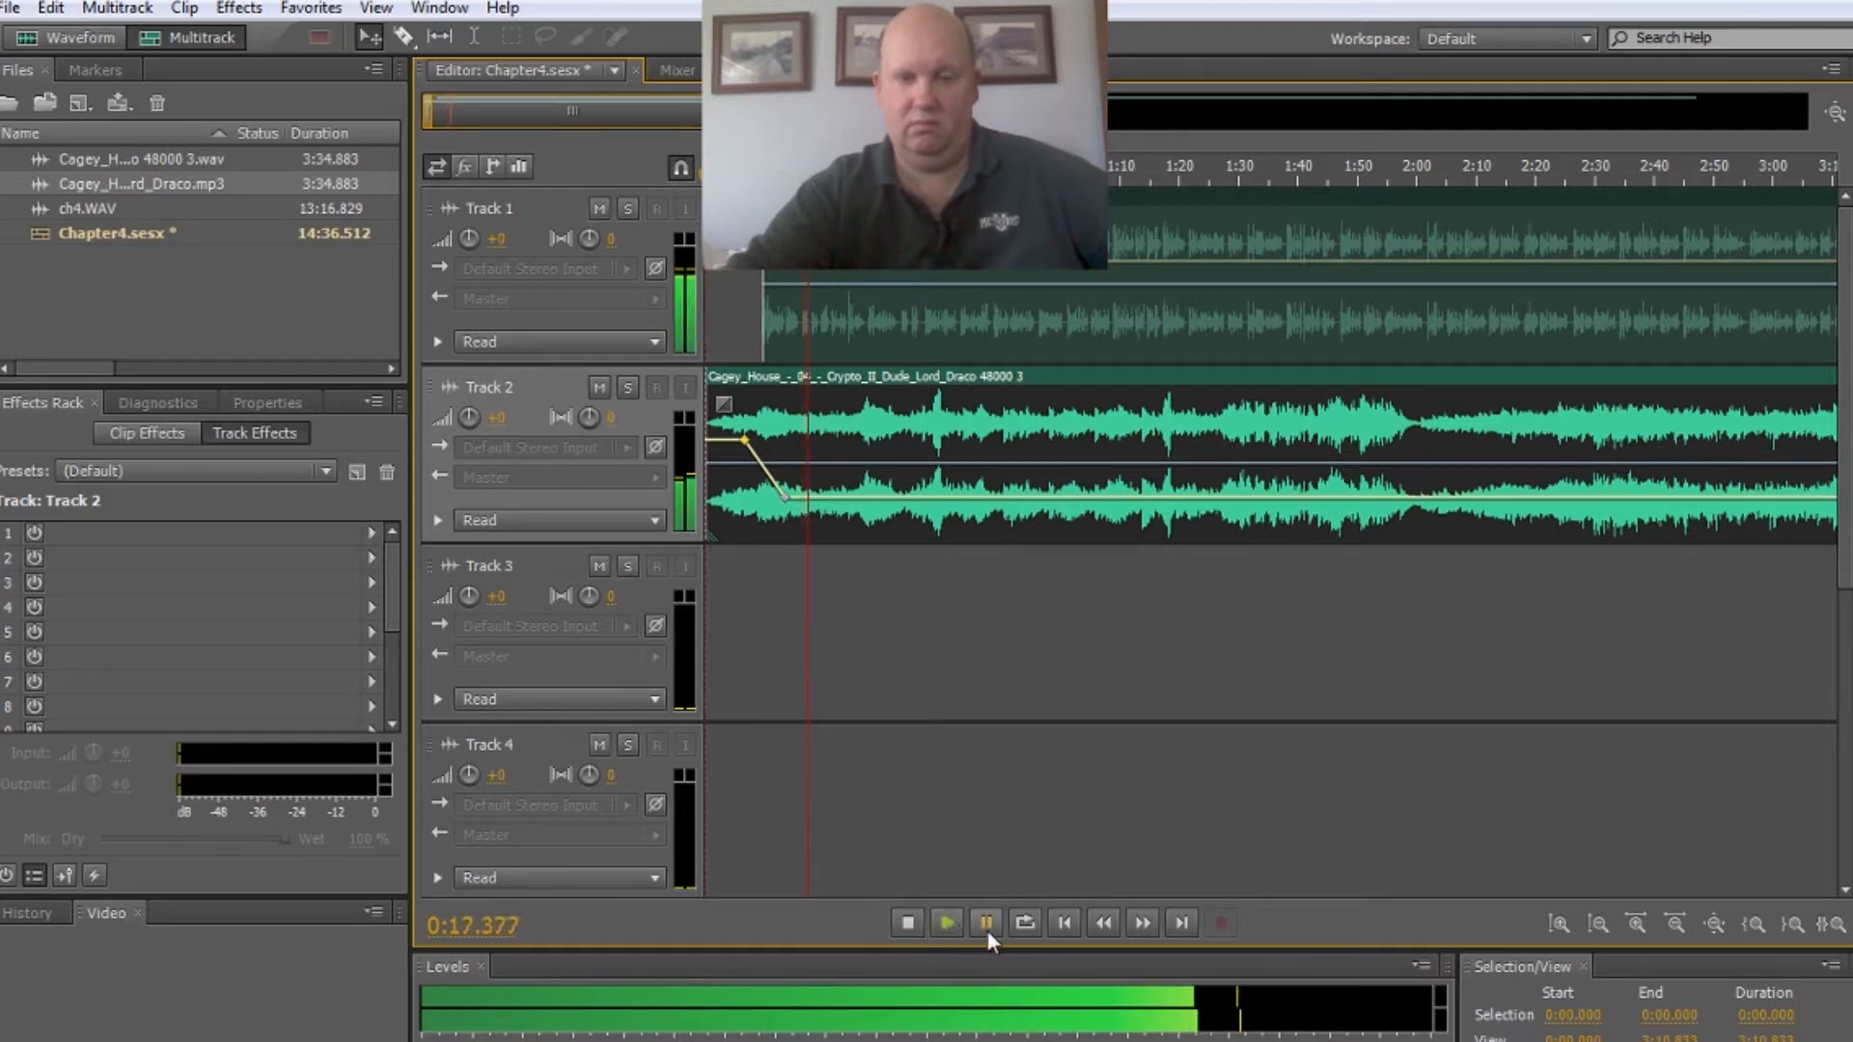
pyautogui.click(986, 929)
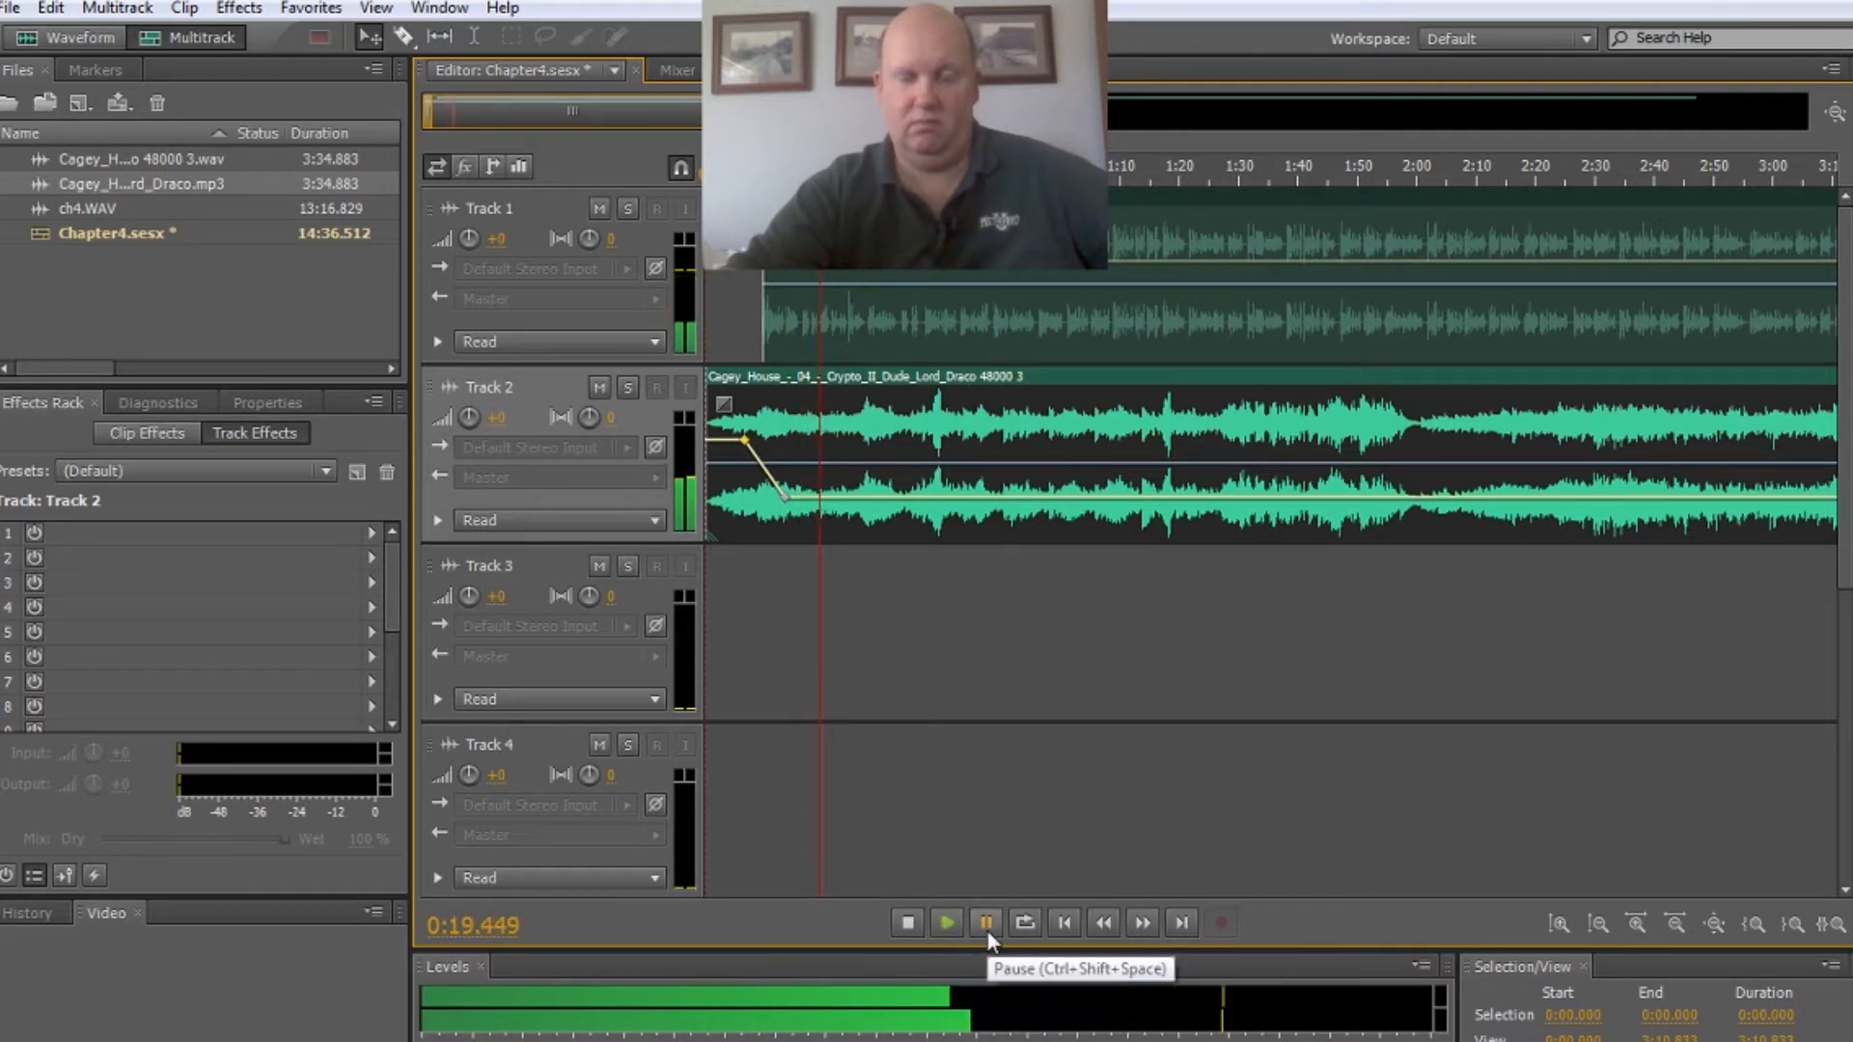
pyautogui.click(987, 925)
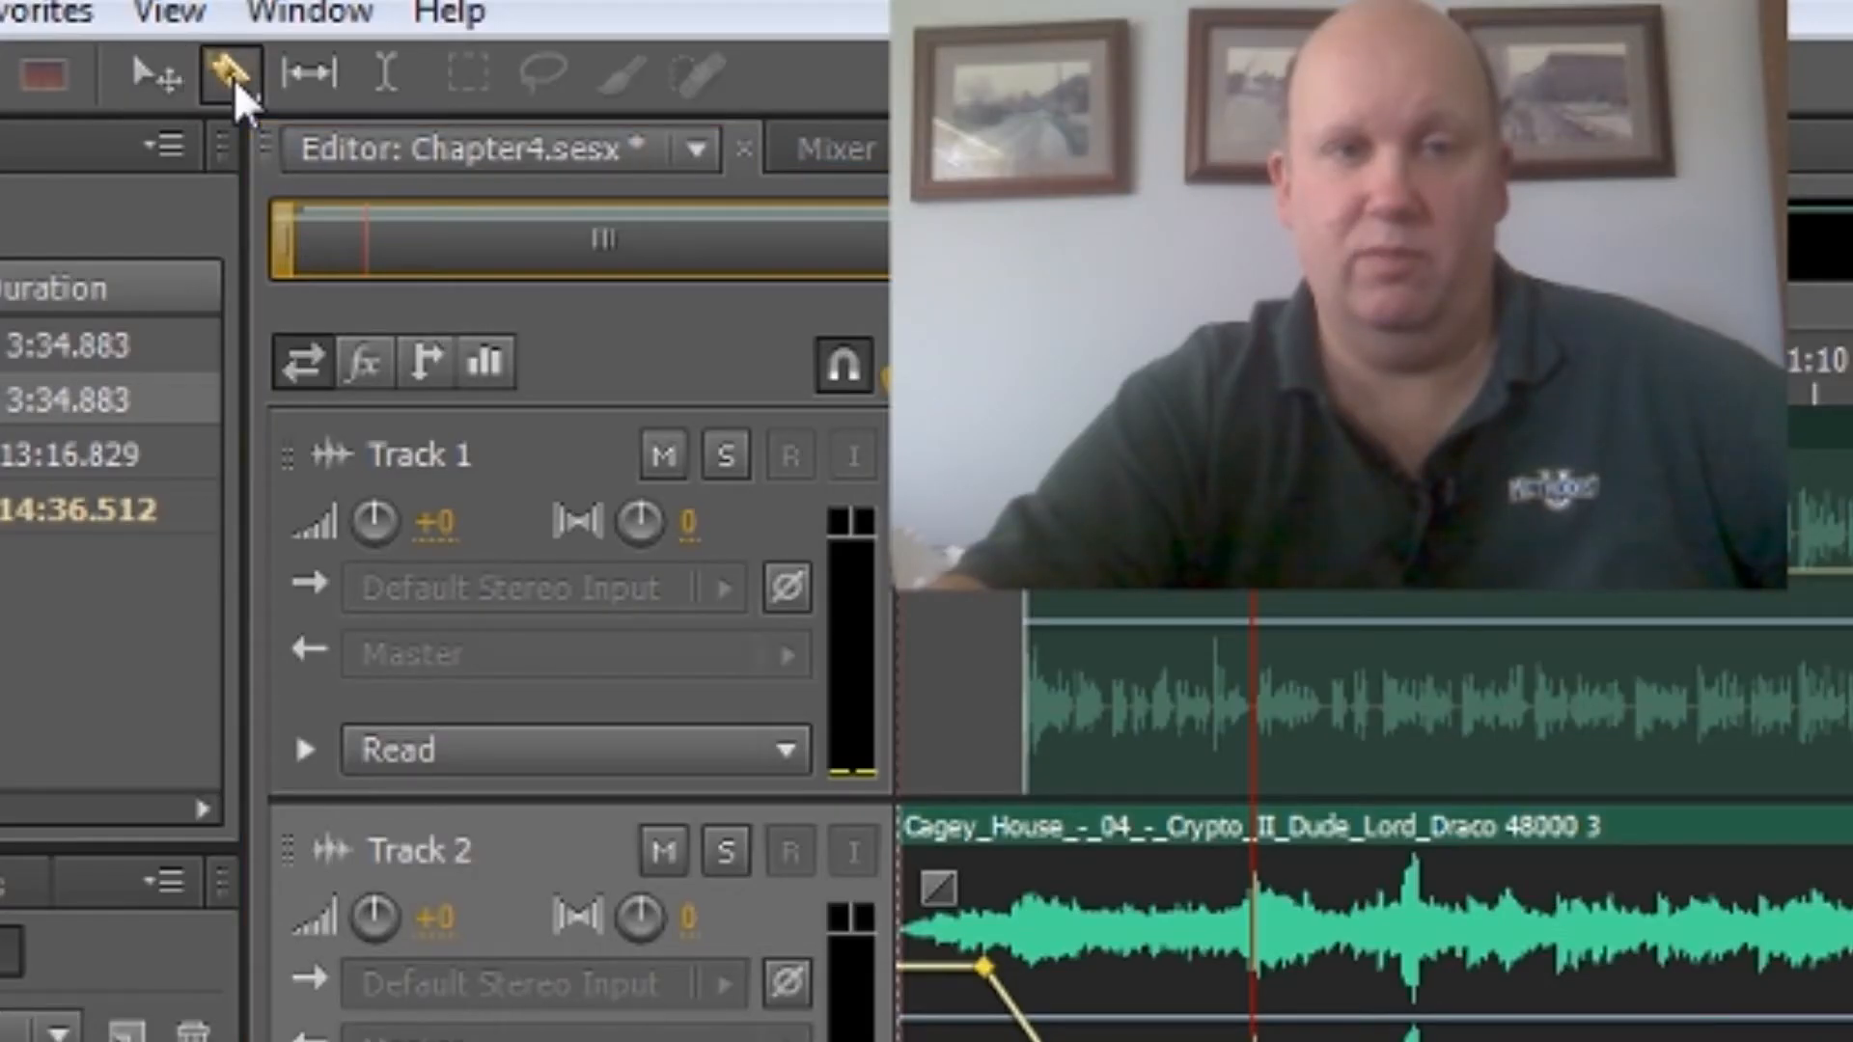
# Trim the Track 2 intro music at about 0:27 with the Razor tool, and fade out its end with volume keyframes.
pyautogui.click(234, 79)
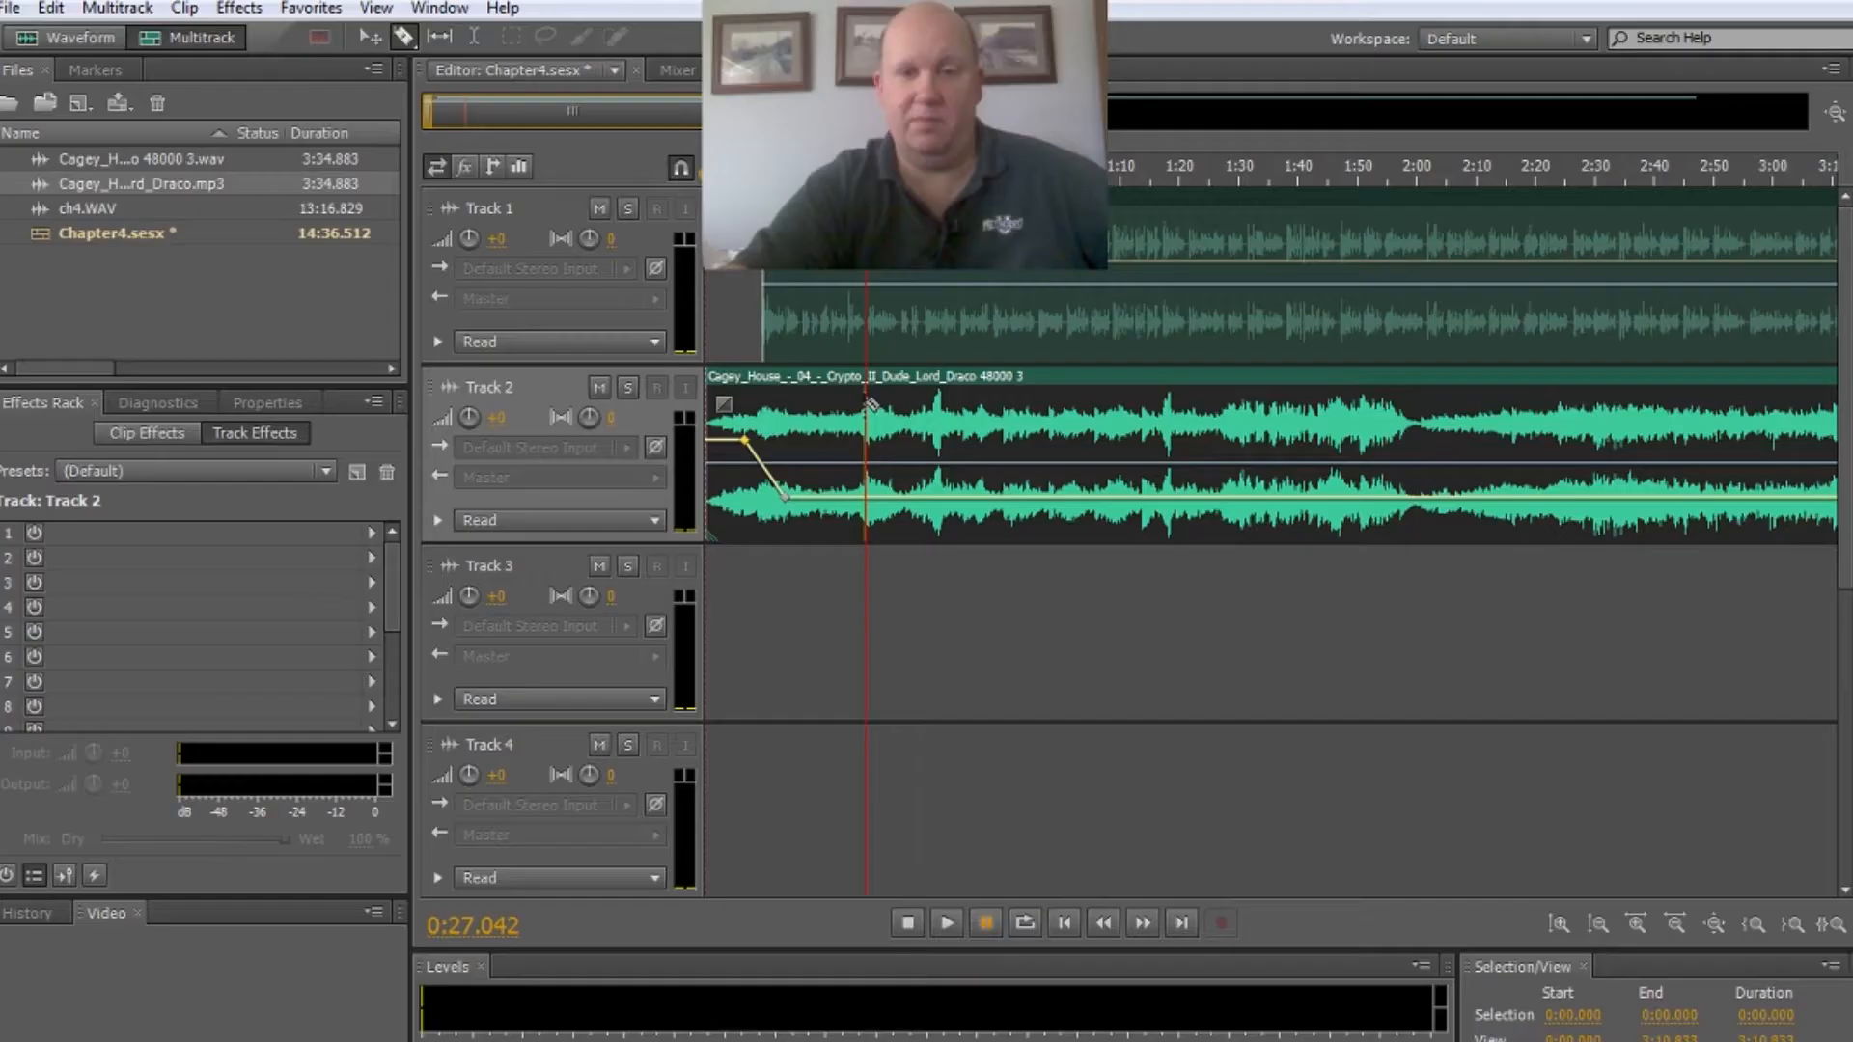
pyautogui.click(1251, 887)
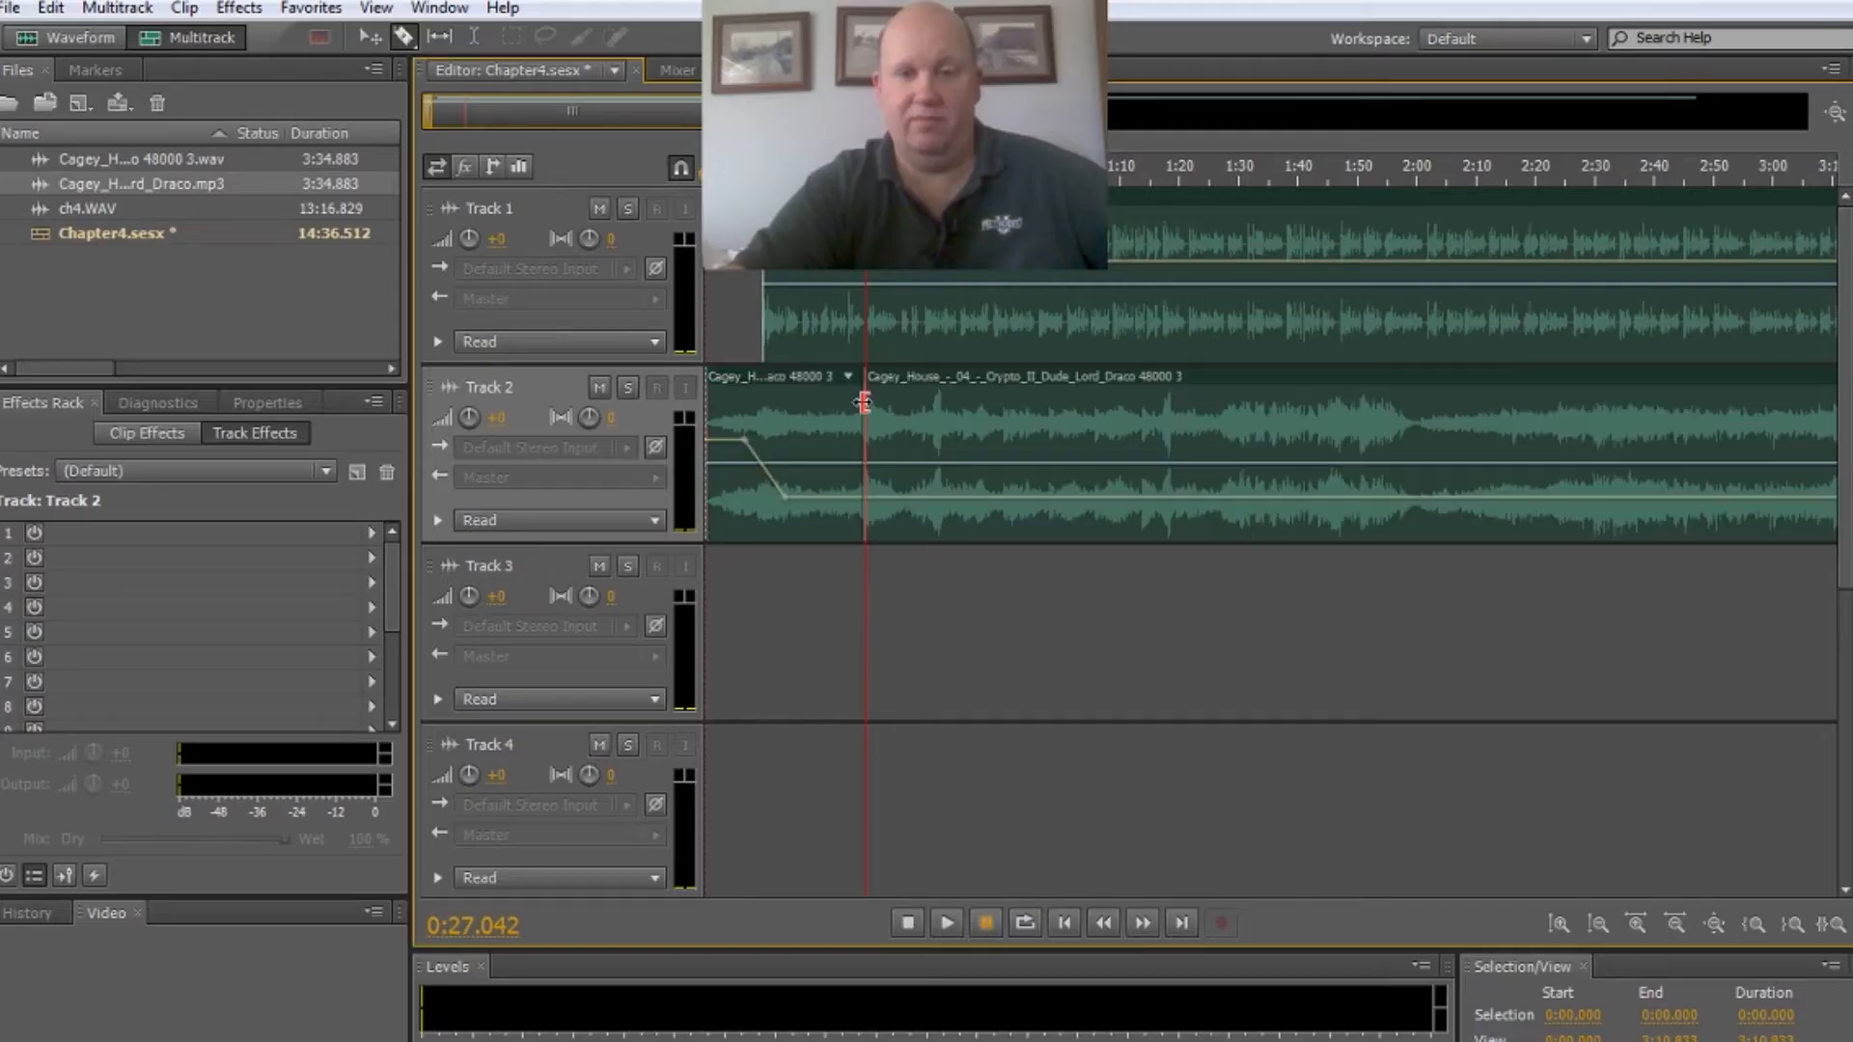
pyautogui.click(365, 38)
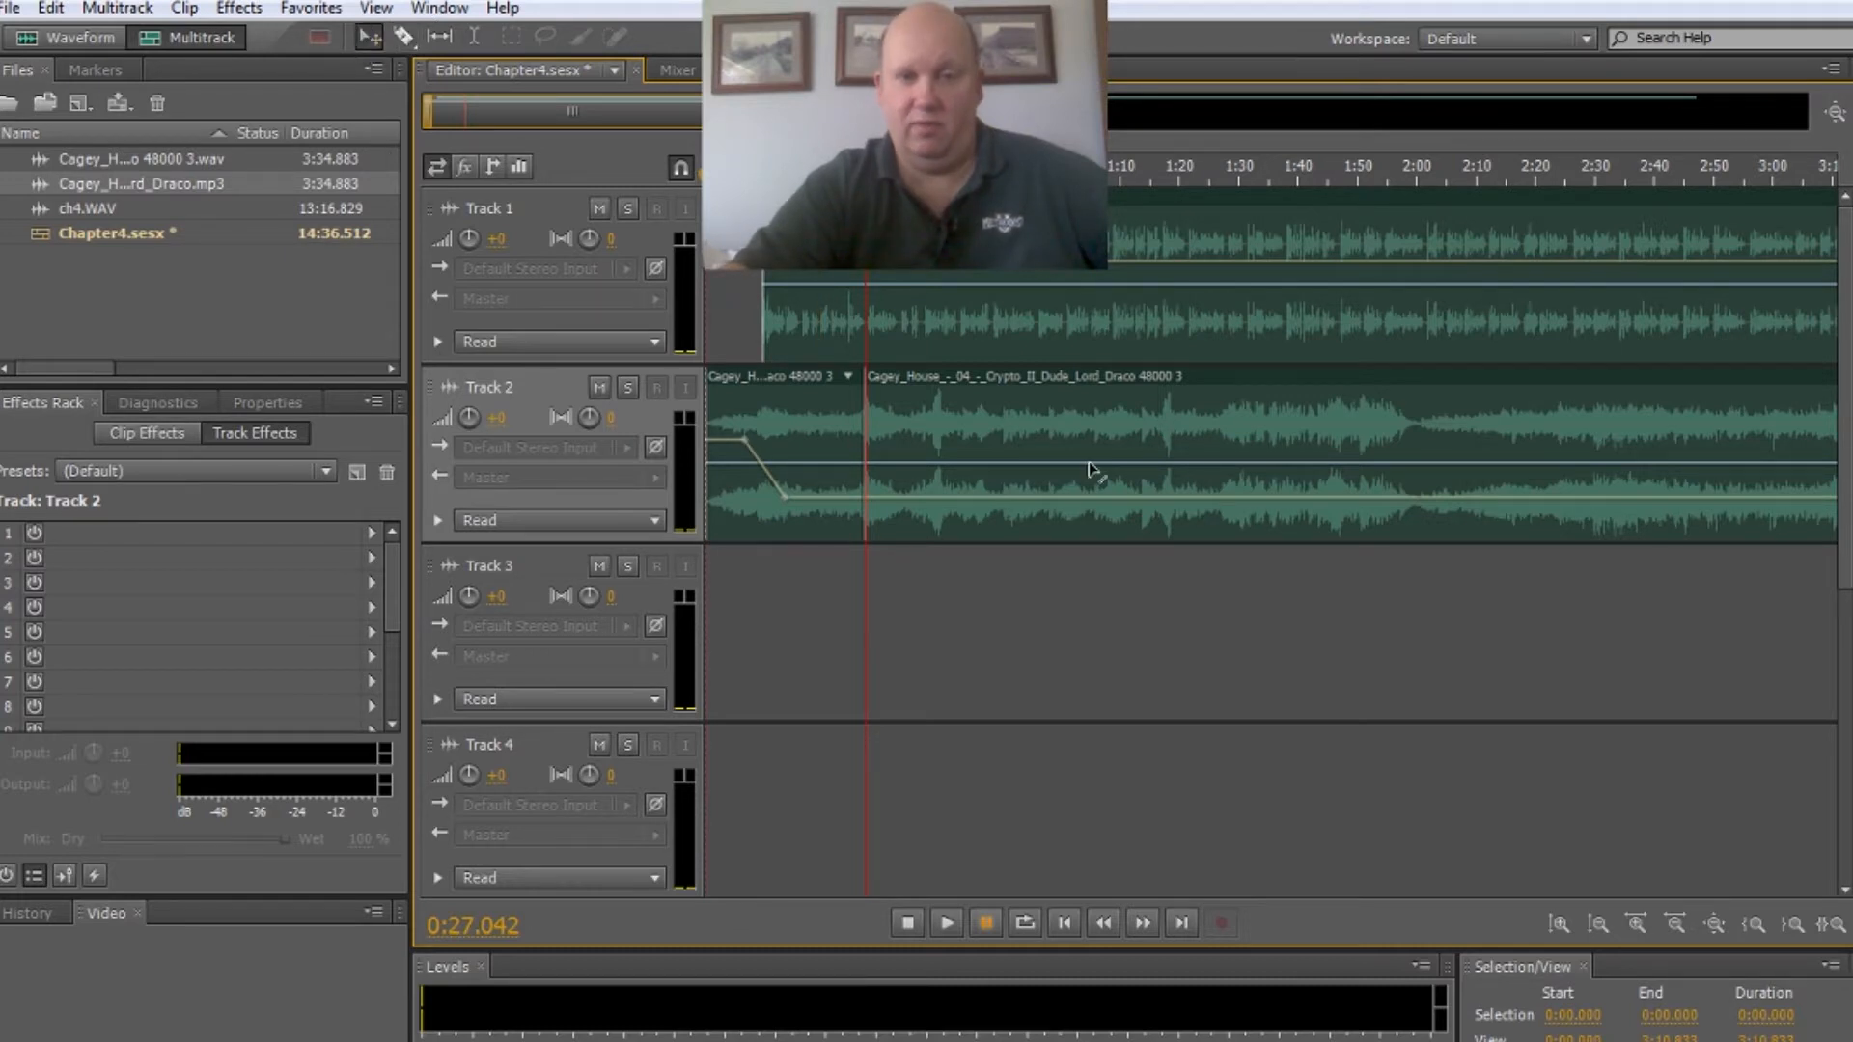
pyautogui.click(1090, 417)
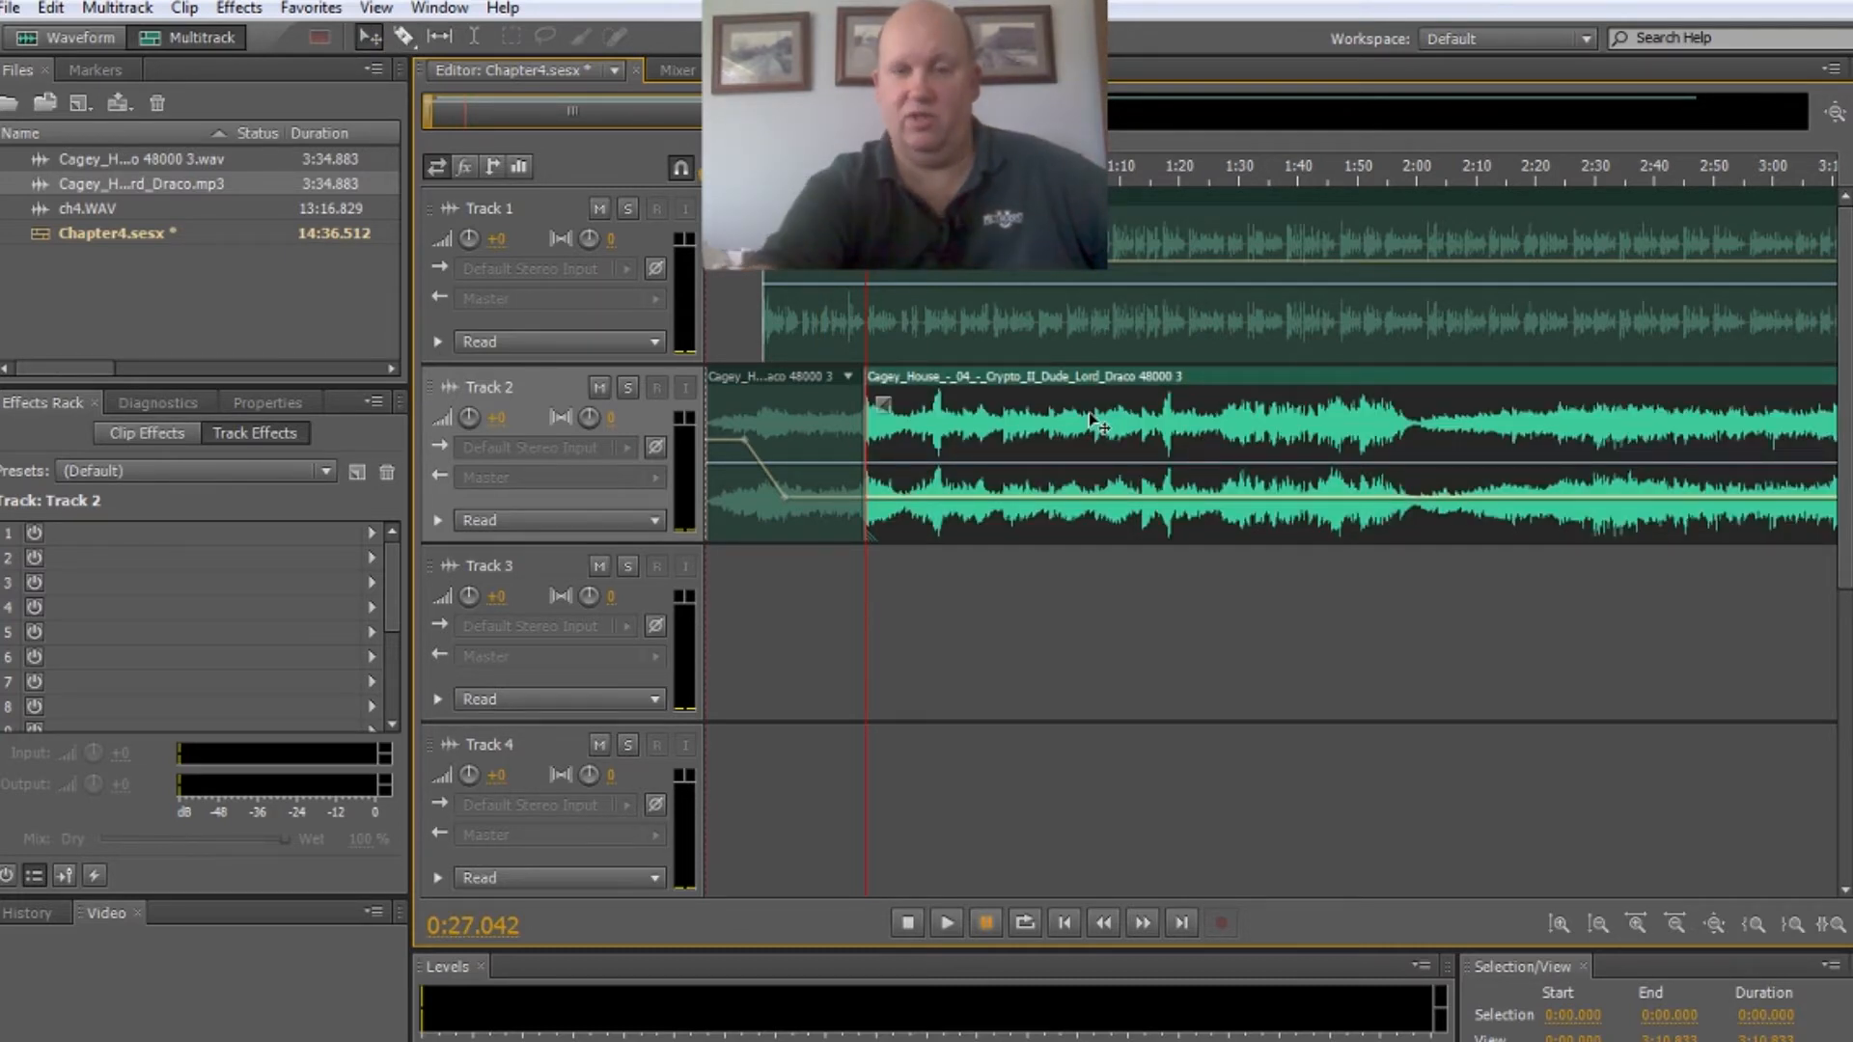
pyautogui.press('Delete')
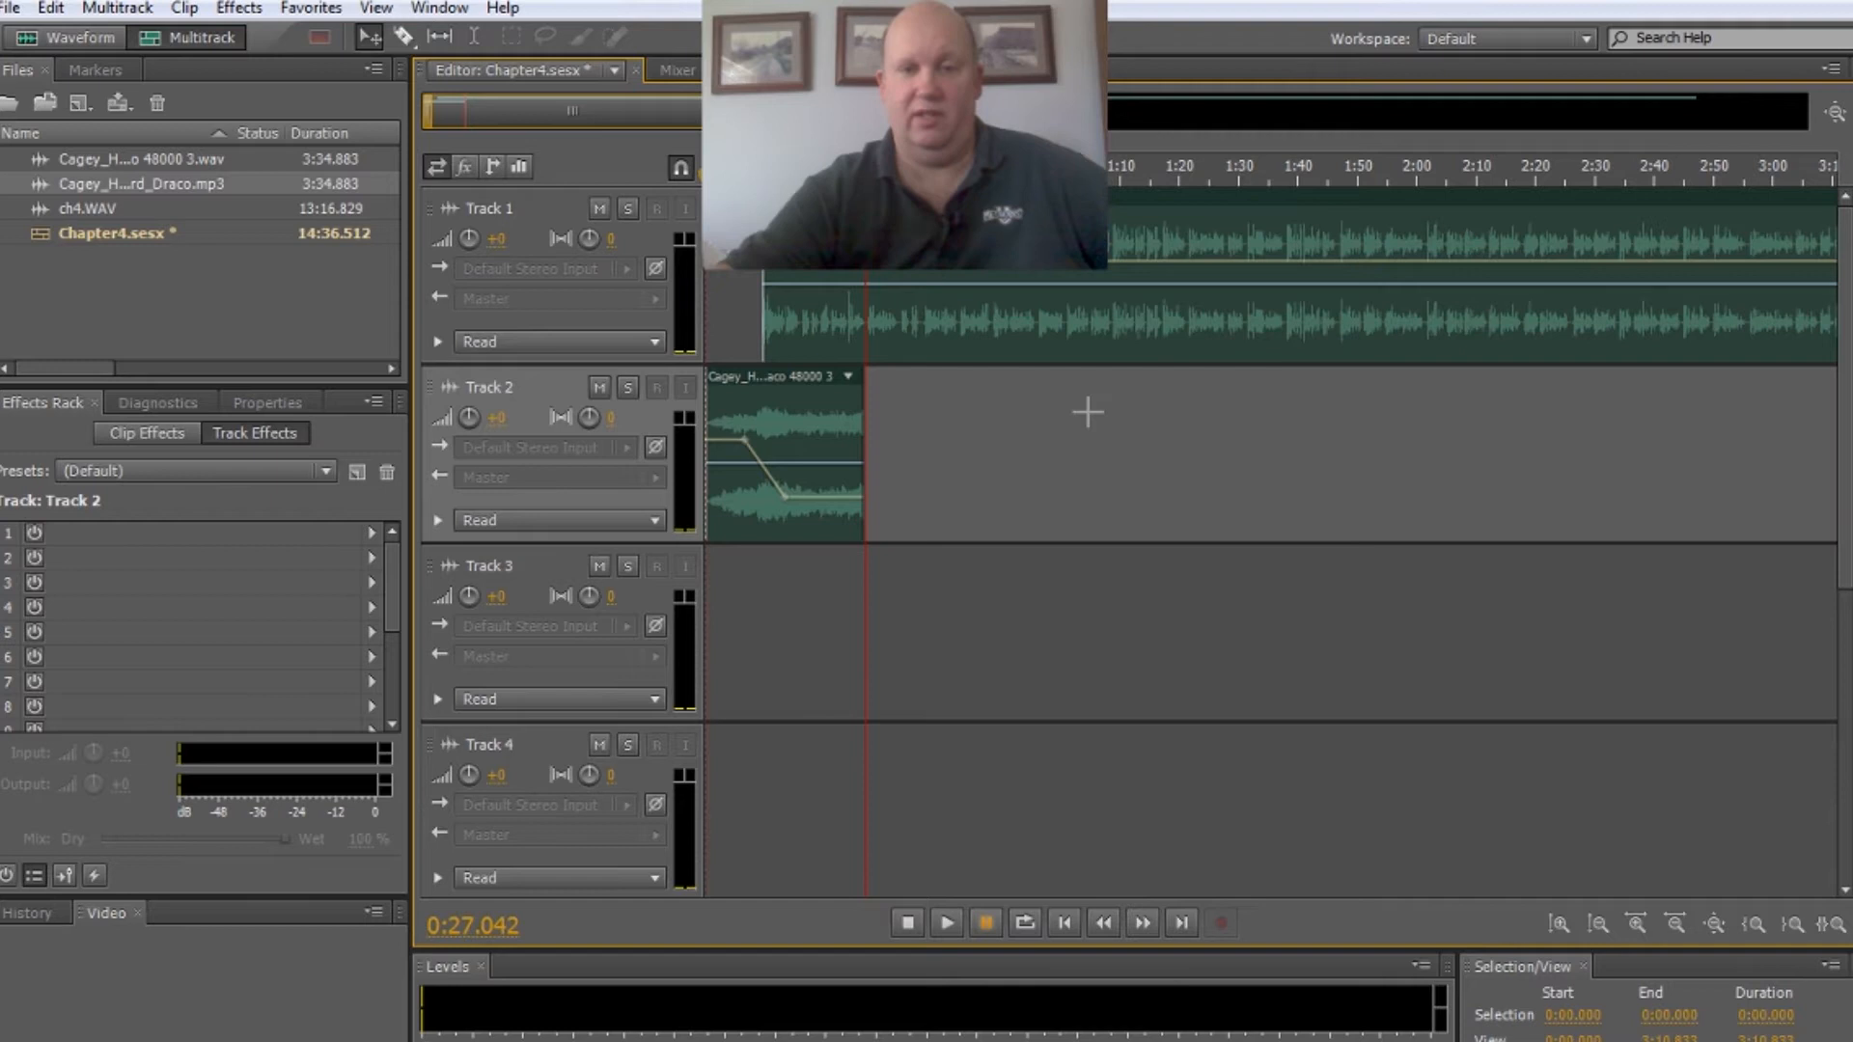
pyautogui.click(843, 497)
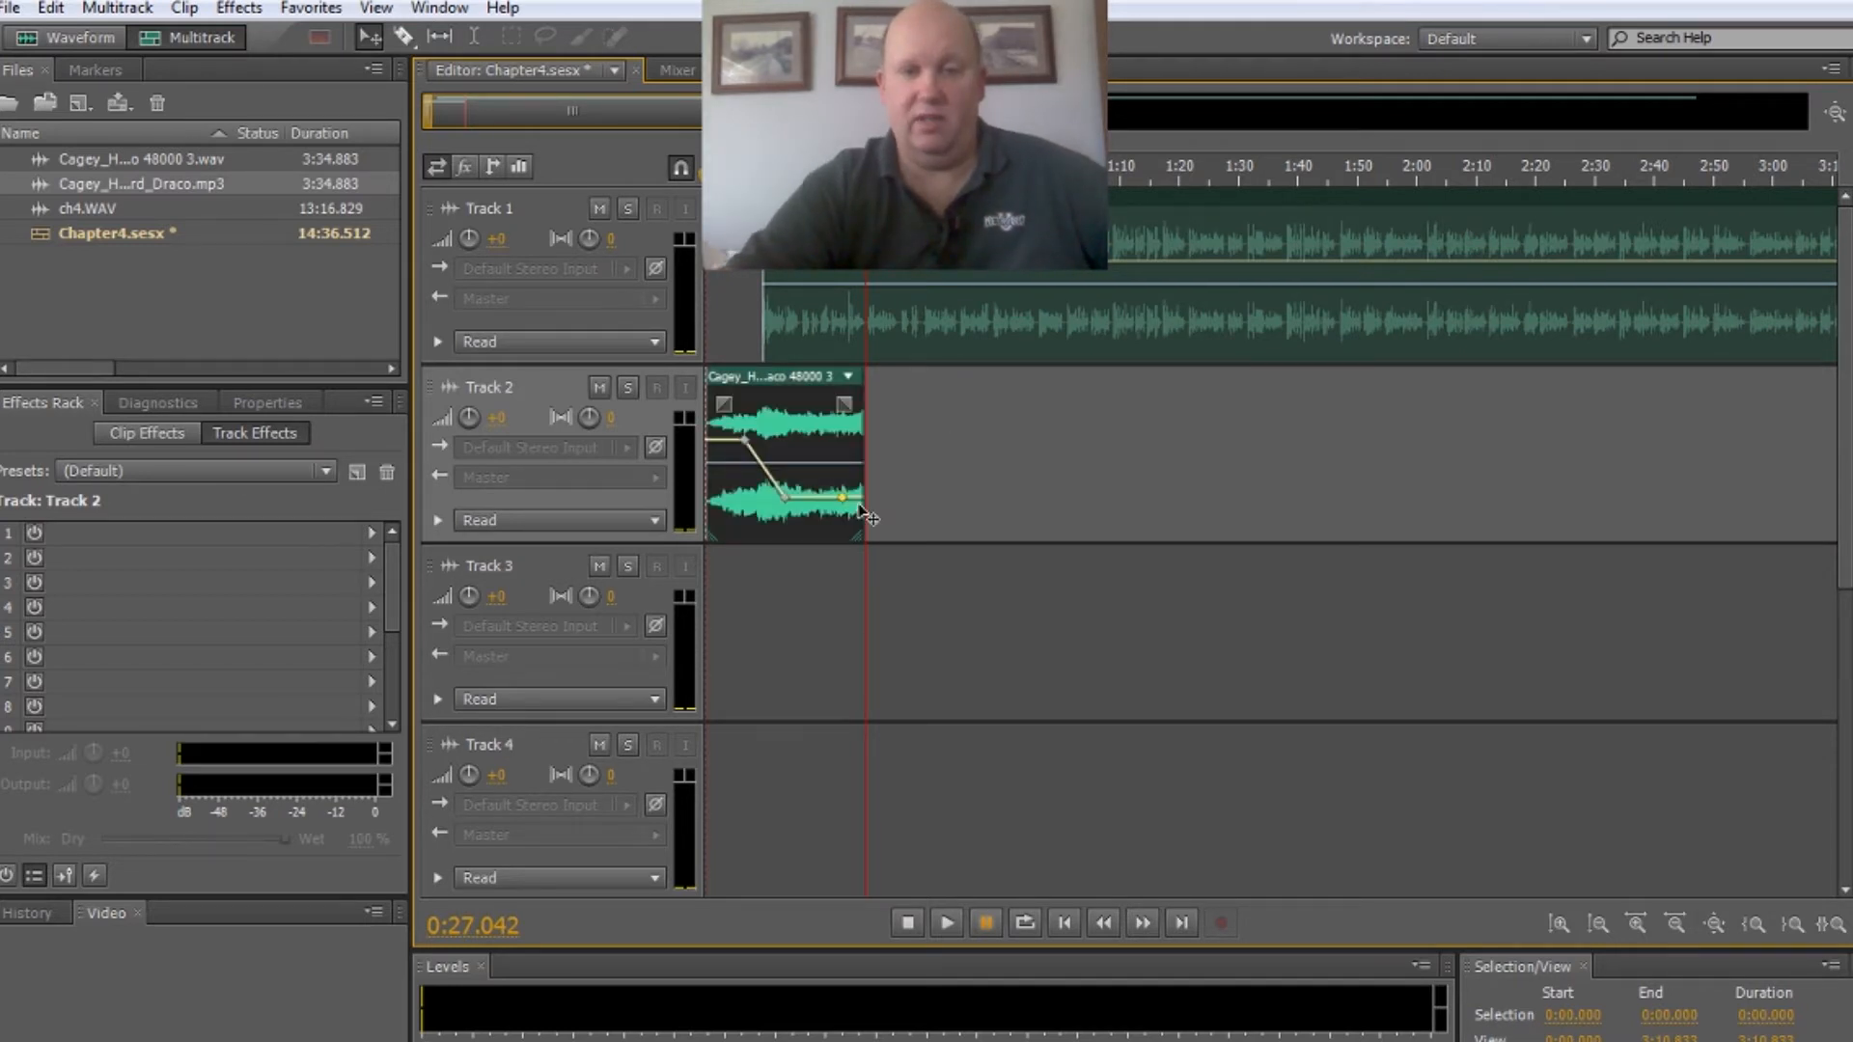
pyautogui.moveTo(859, 506); pyautogui.dragTo(863, 546)
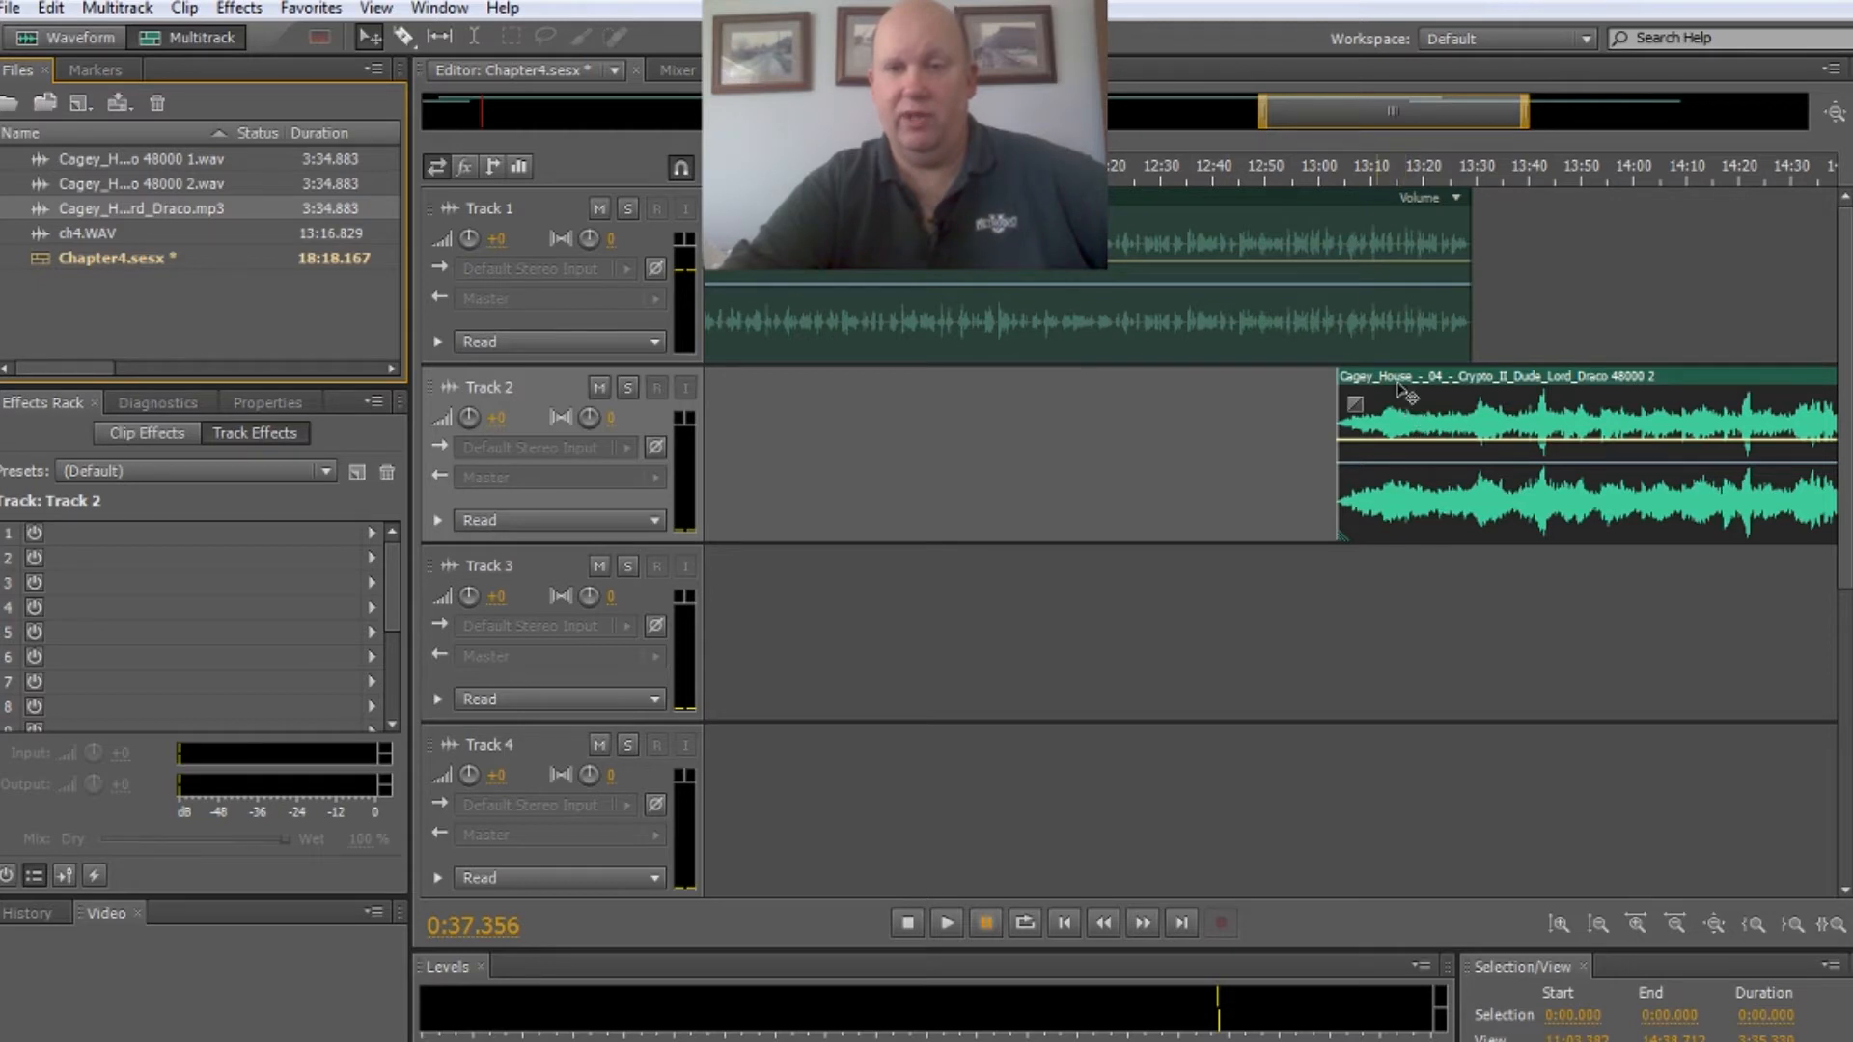
# Play the session from about 13:01 to check how the closing music enters under the narration.
pyautogui.click(1339, 174)
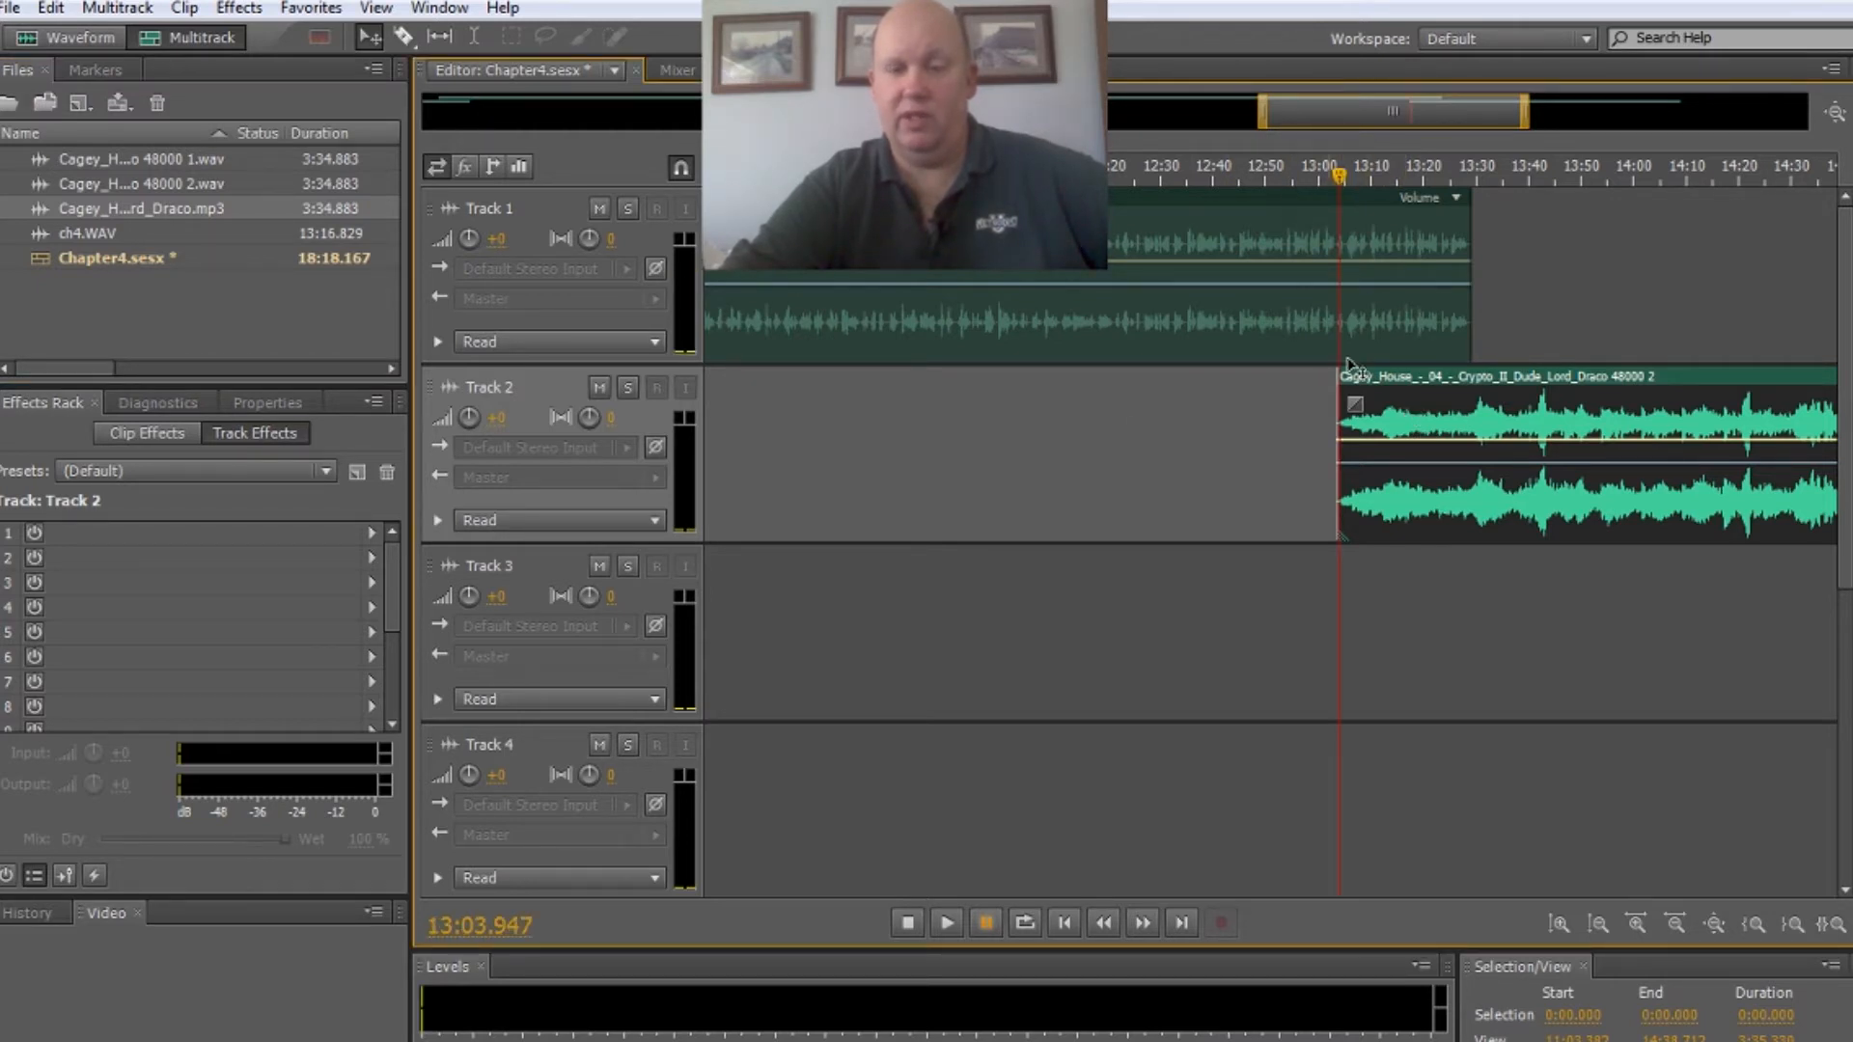
pyautogui.click(1326, 174)
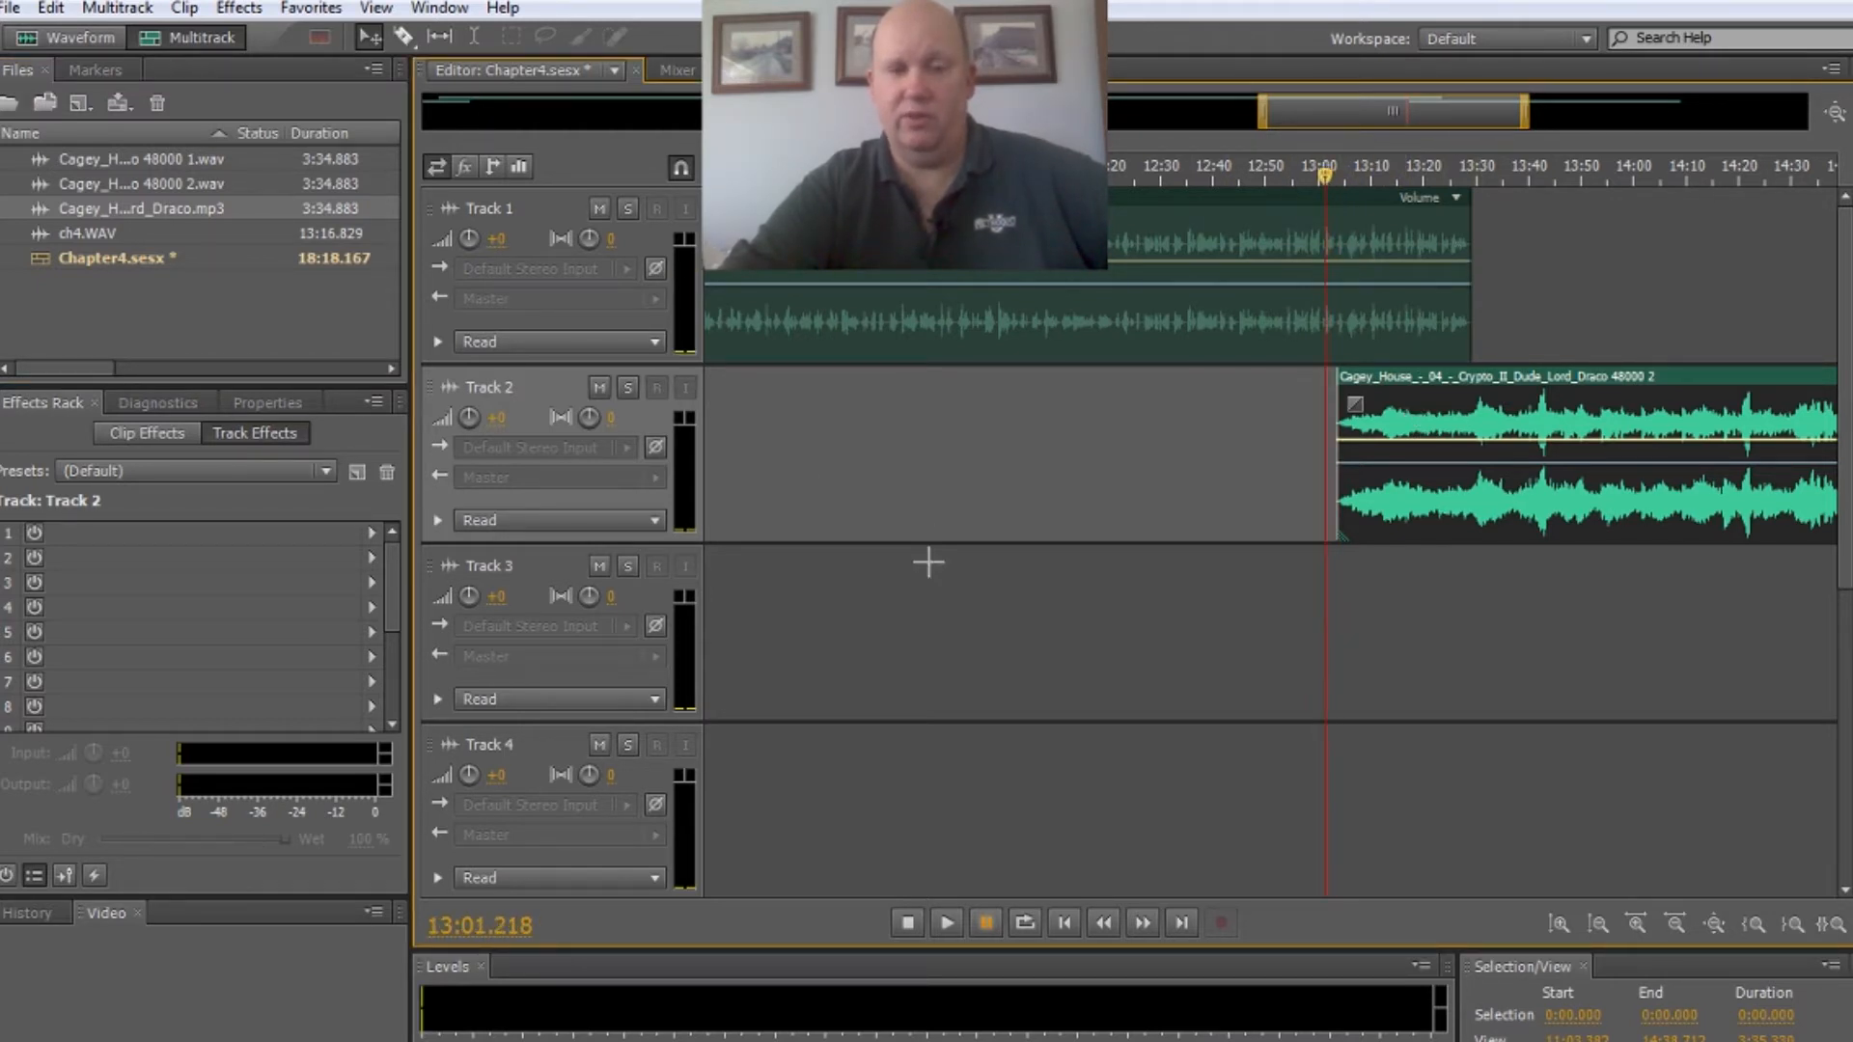
pyautogui.click(941, 926)
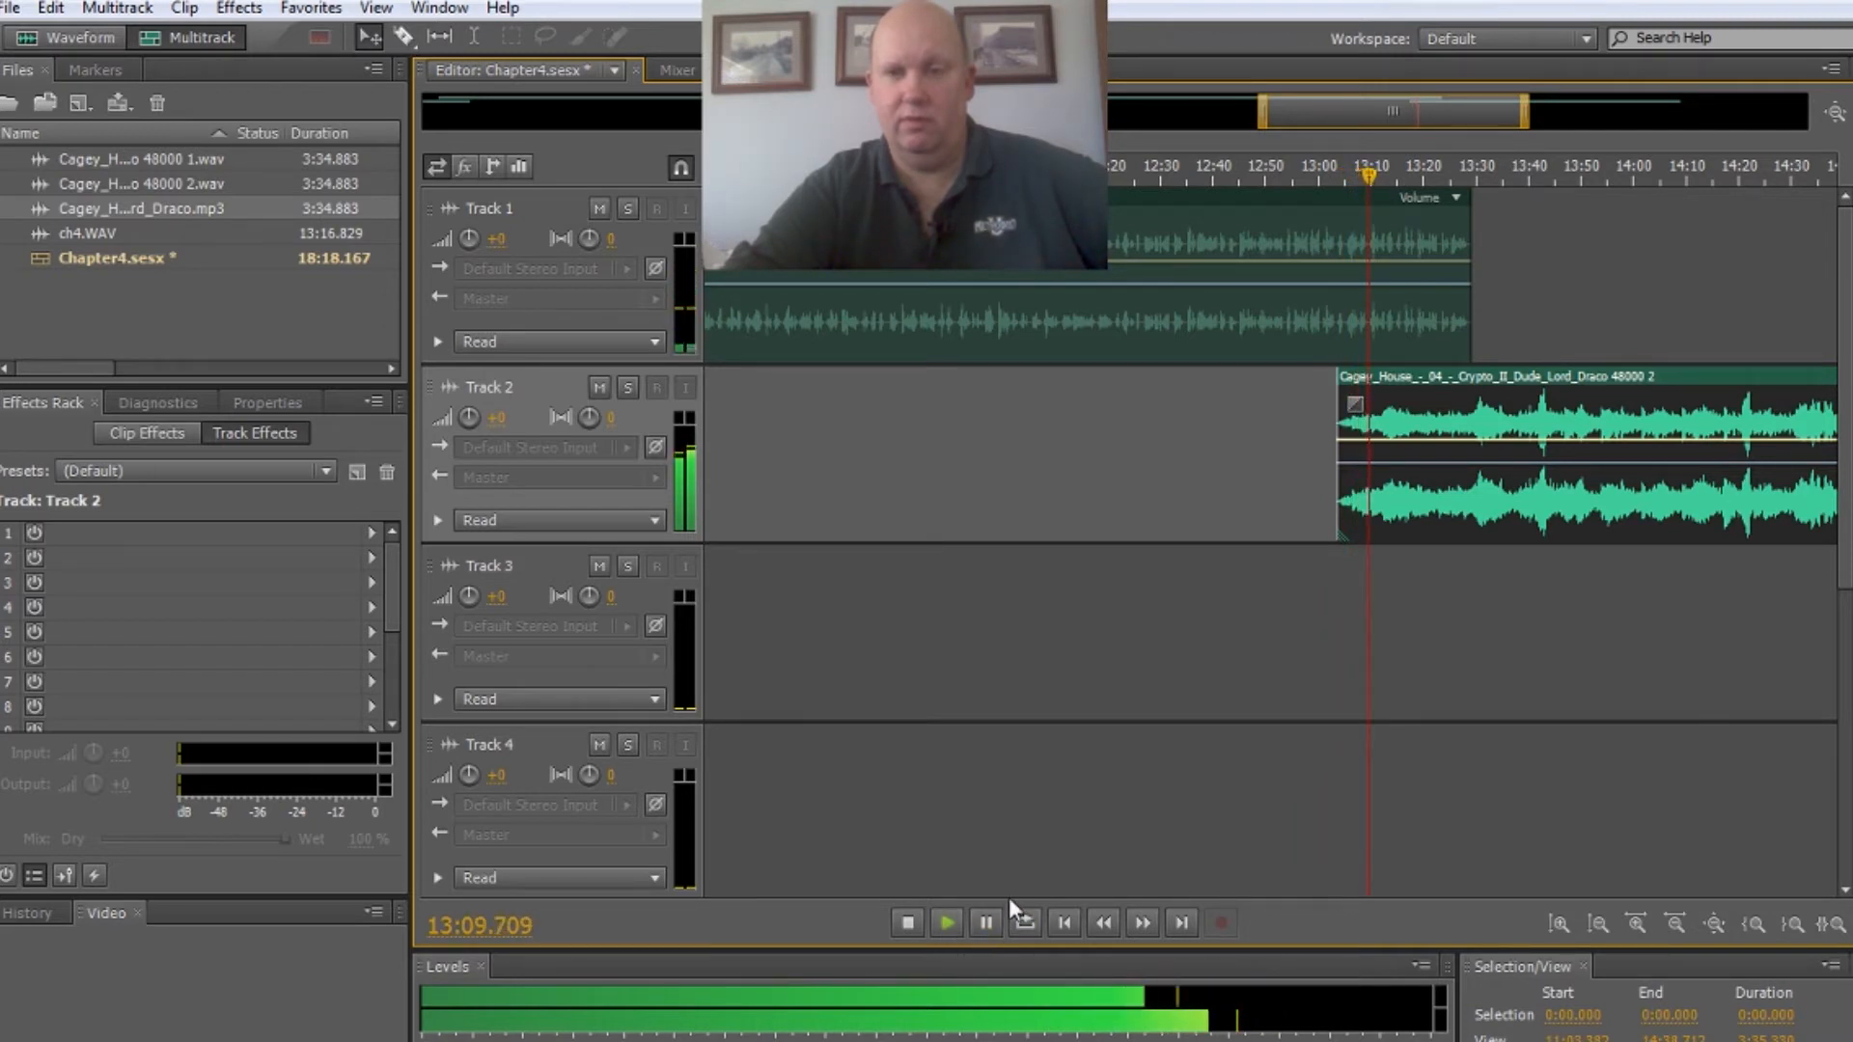
pyautogui.click(985, 923)
# Move the closing music clip on Track 2 to start at about 13:20, and play through the end of the narration.
pyautogui.moveTo(1462, 388); pyautogui.dragTo(1542, 386)
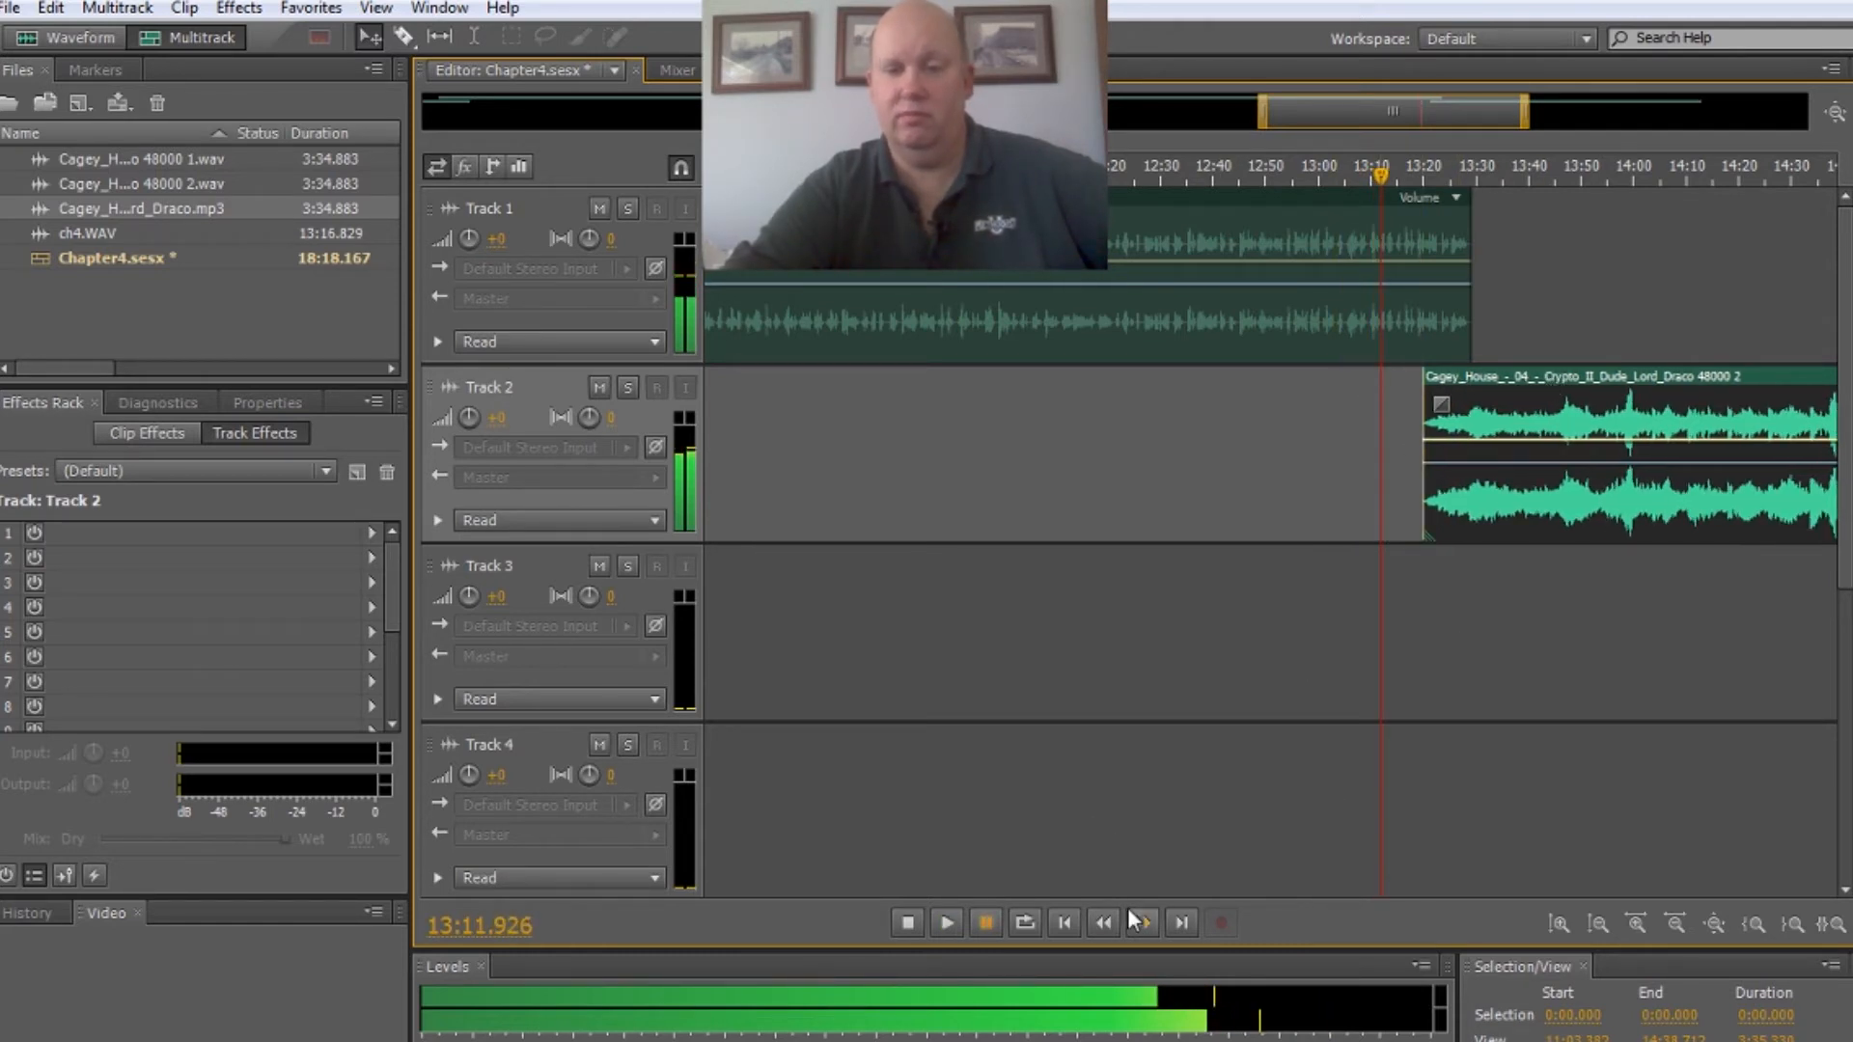
pyautogui.click(951, 923)
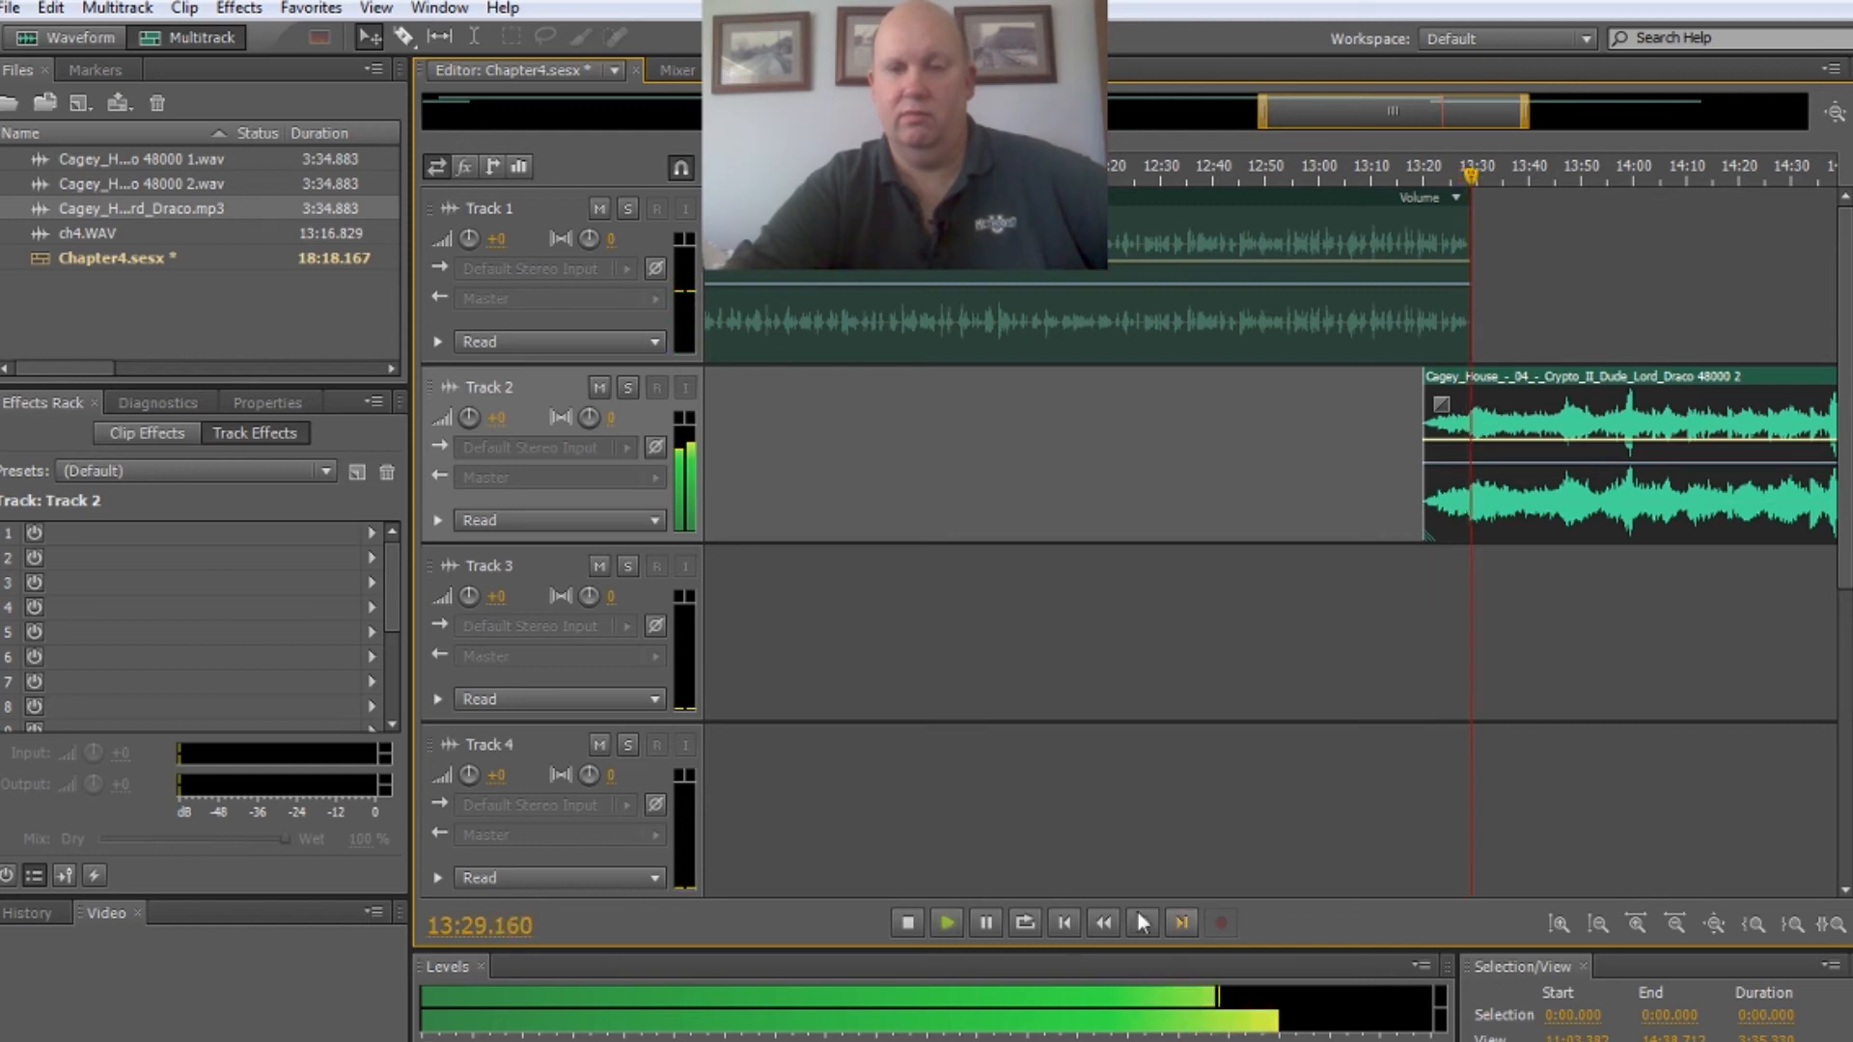
pyautogui.click(986, 934)
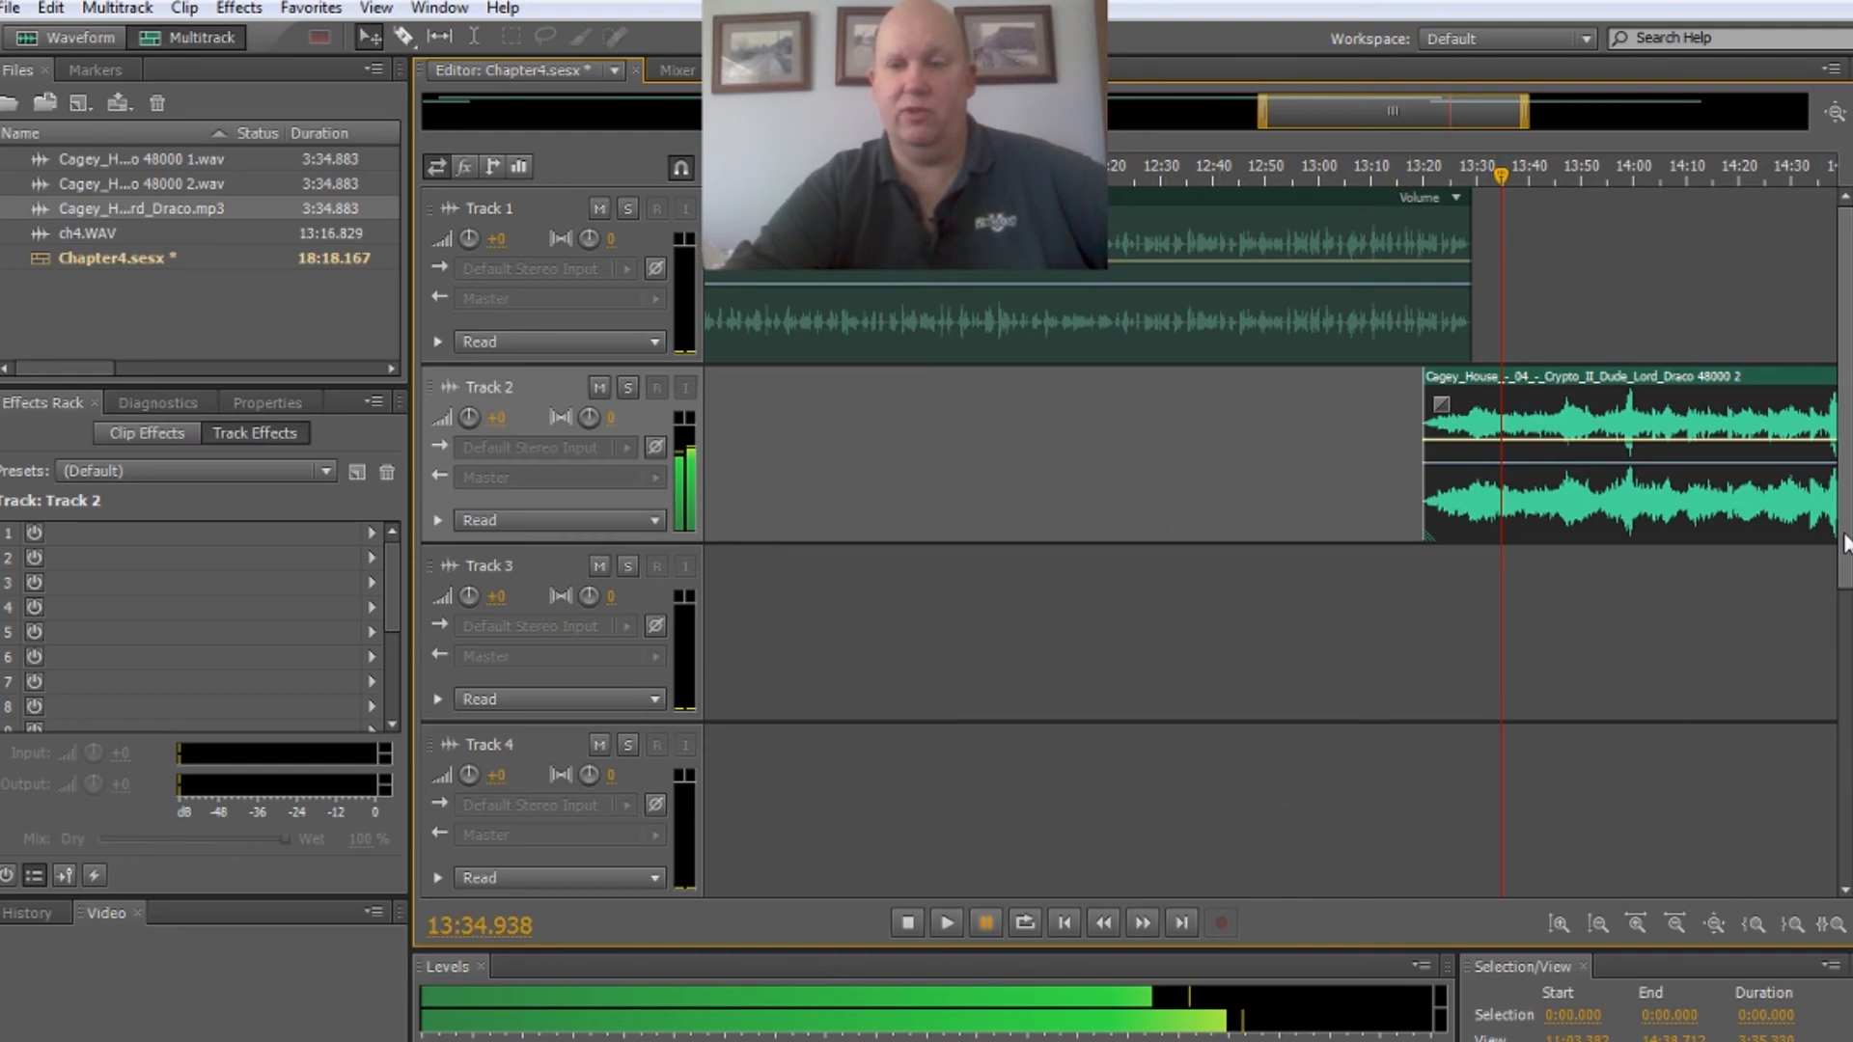
pyautogui.scroll(-5, 1828, 565)
pyautogui.scroll(-2, 1824, 753)
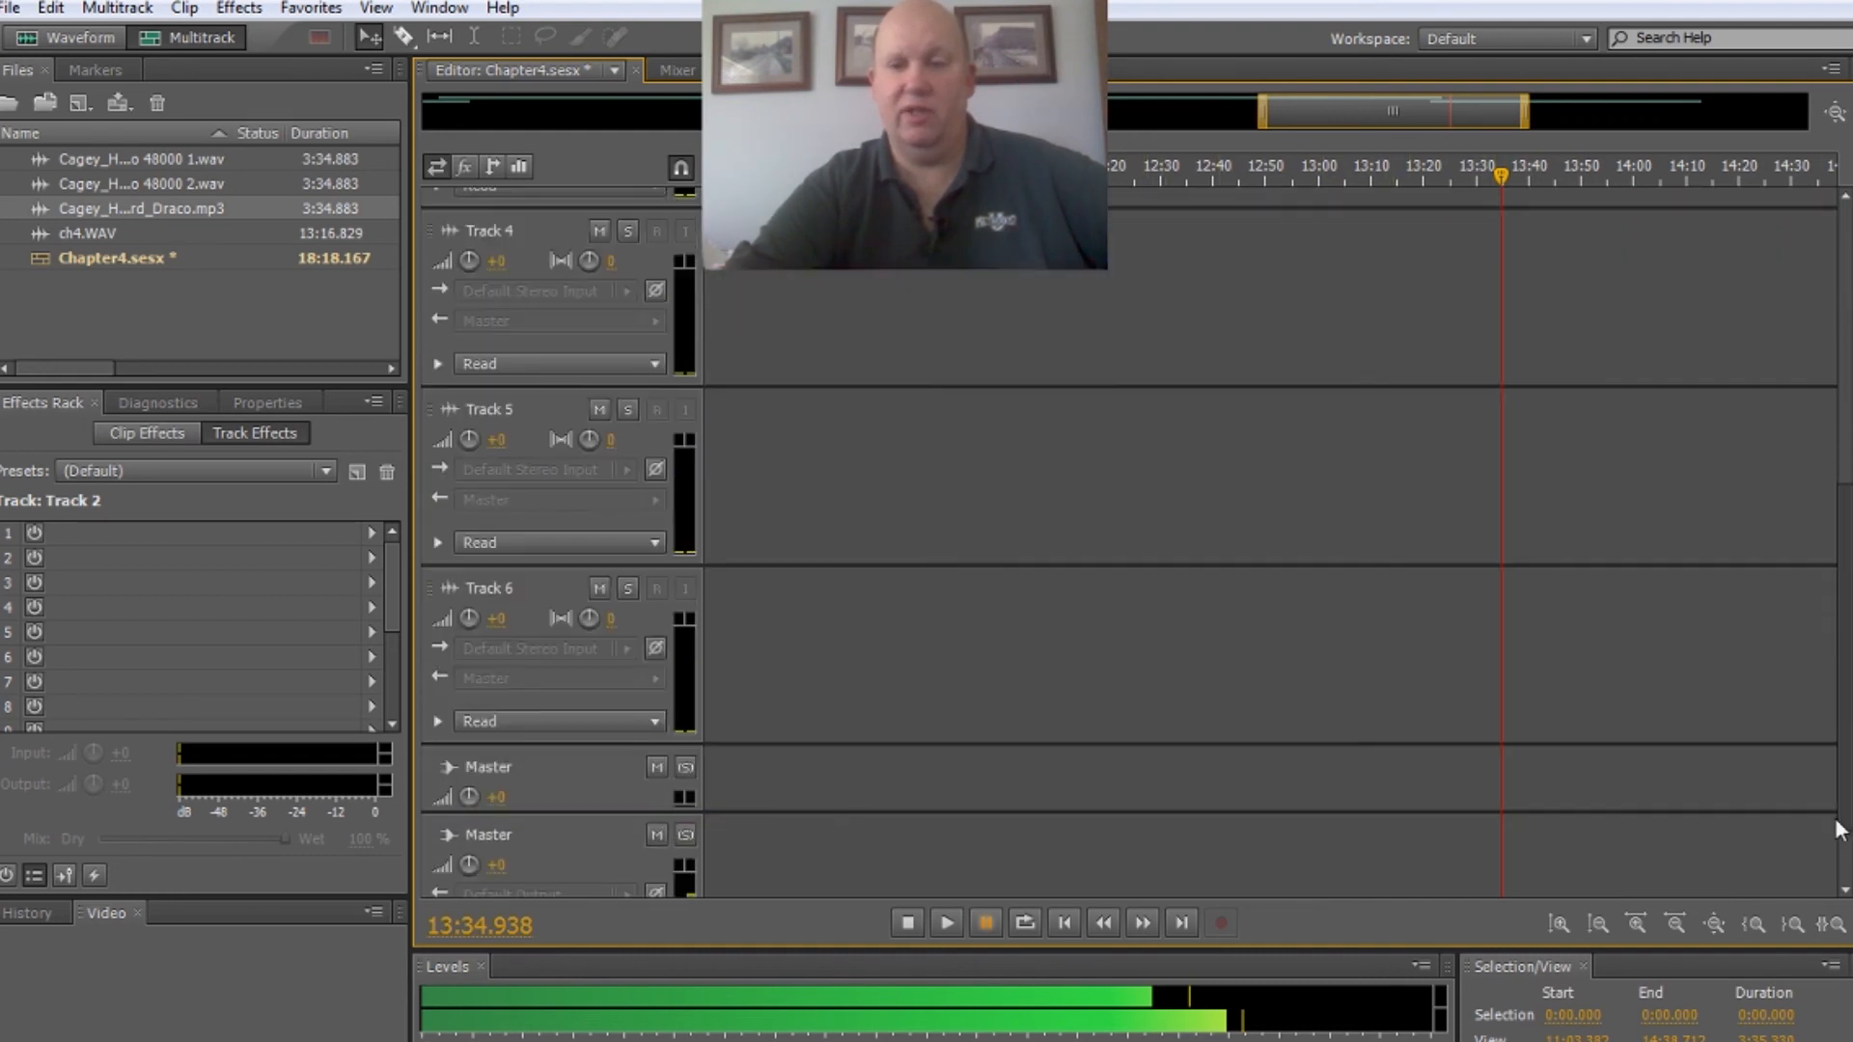
pyautogui.scroll(8, 1833, 579)
pyautogui.moveTo(1453, 113); pyautogui.dragTo(585, 151)
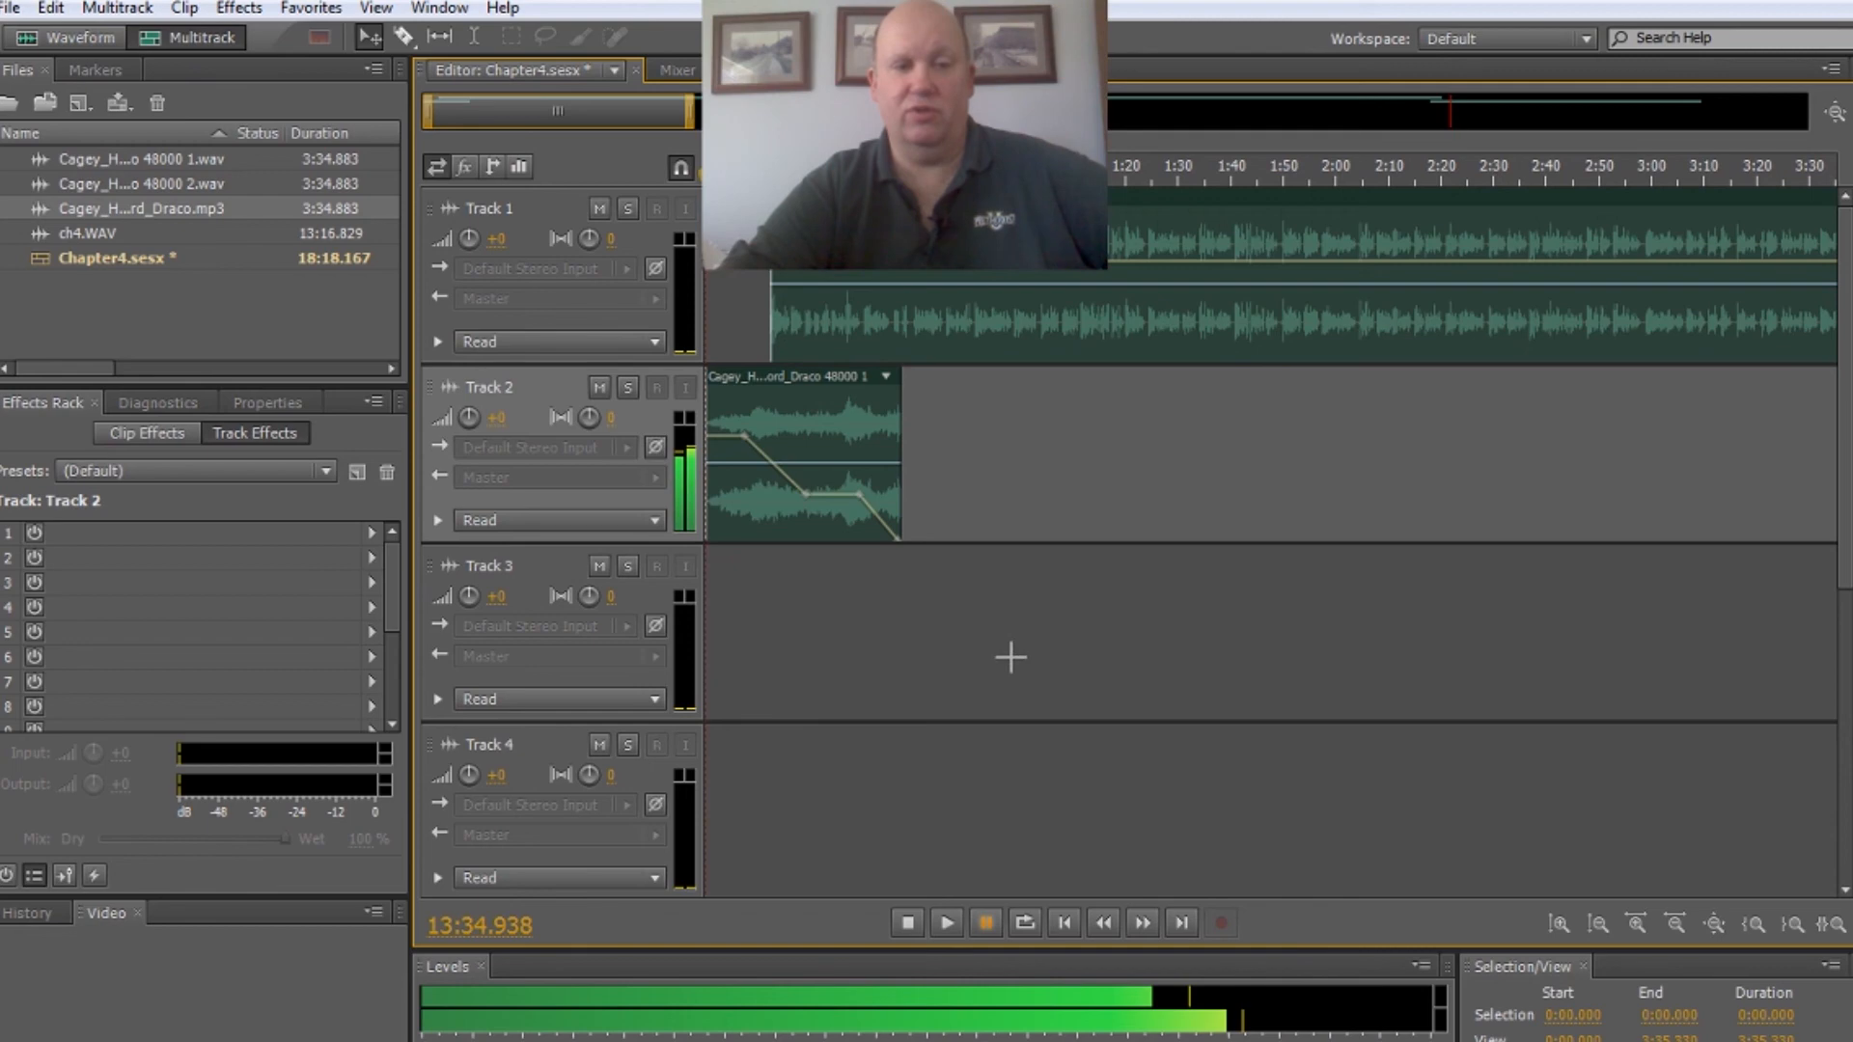